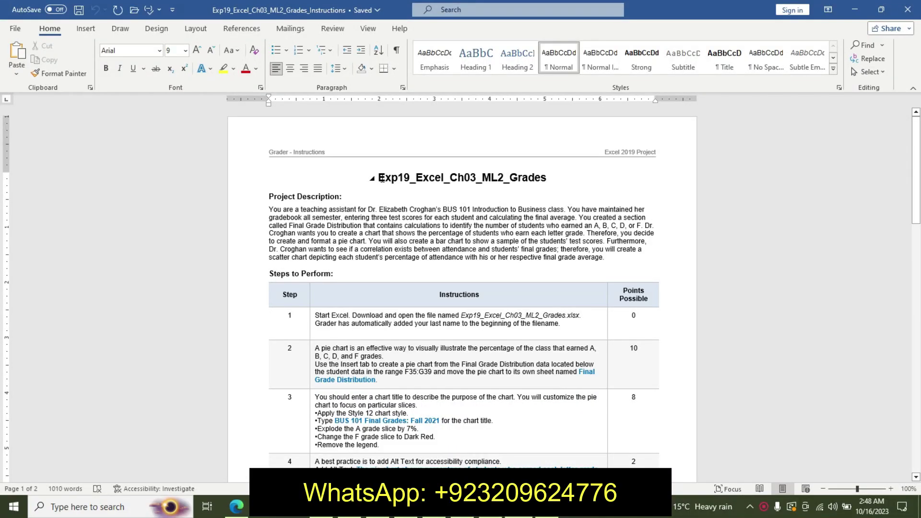
Step: Highlight the document title yellow and make the Project Description 12 pt bold with turquoise highlight
{"action": "double_click", "coordinate": [382, 178]}
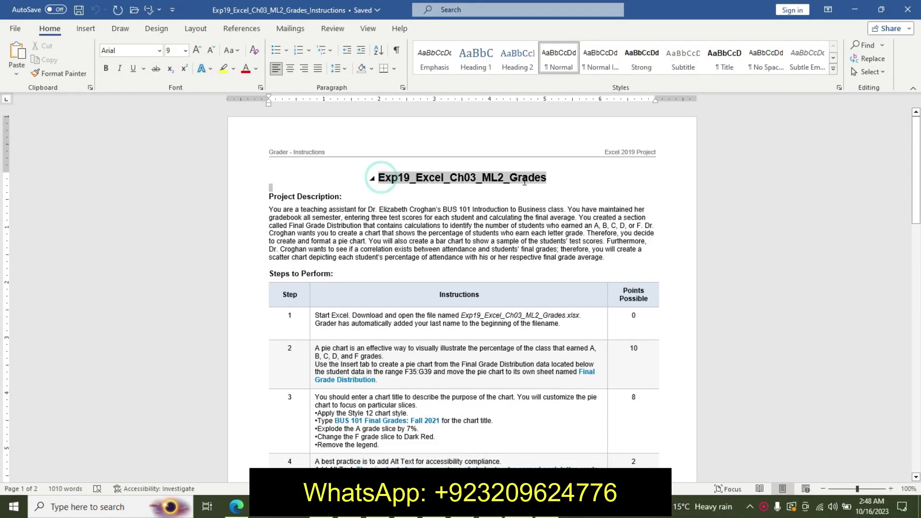
{"action": "left_click", "coordinate": [593, 155]}
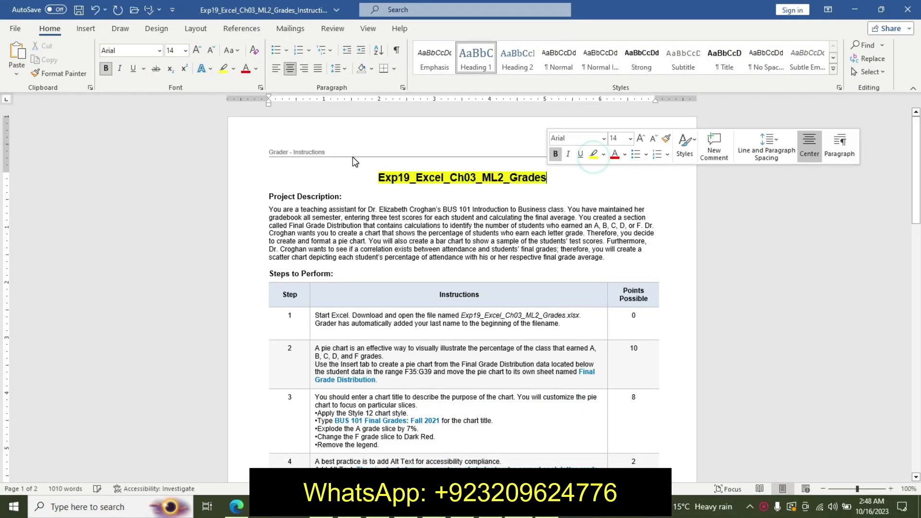
{"action": "mouse_move", "coordinate": [267, 197]}
{"action": "left_mouse_down"}
{"action": "mouse_move", "coordinate": [360, 254]}
{"action": "mouse_move", "coordinate": [561, 266]}
{"action": "left_mouse_up"}
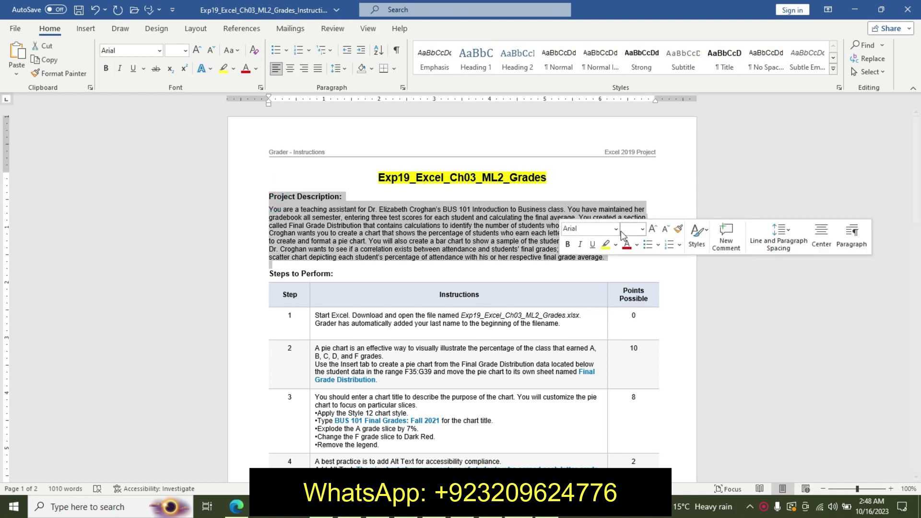
{"action": "left_click", "coordinate": [642, 231]}
{"action": "left_click", "coordinate": [633, 279]}
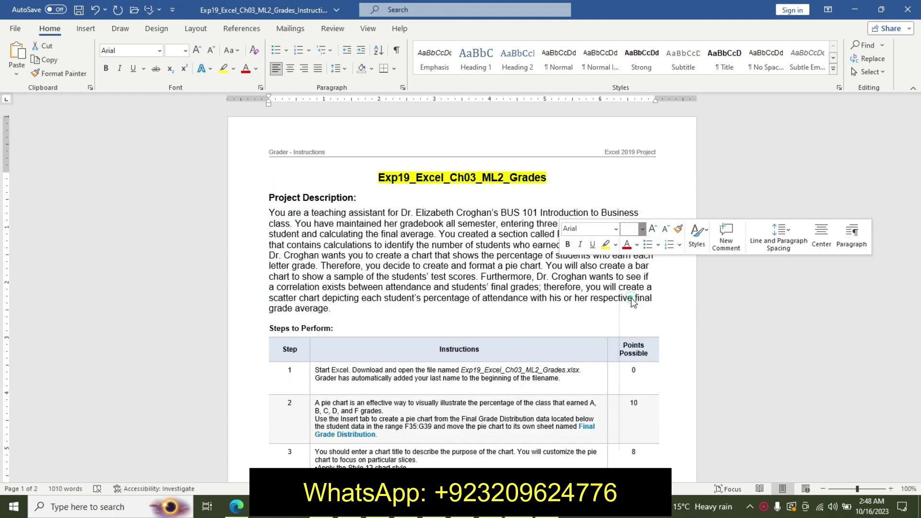
{"action": "left_click", "coordinate": [568, 245]}
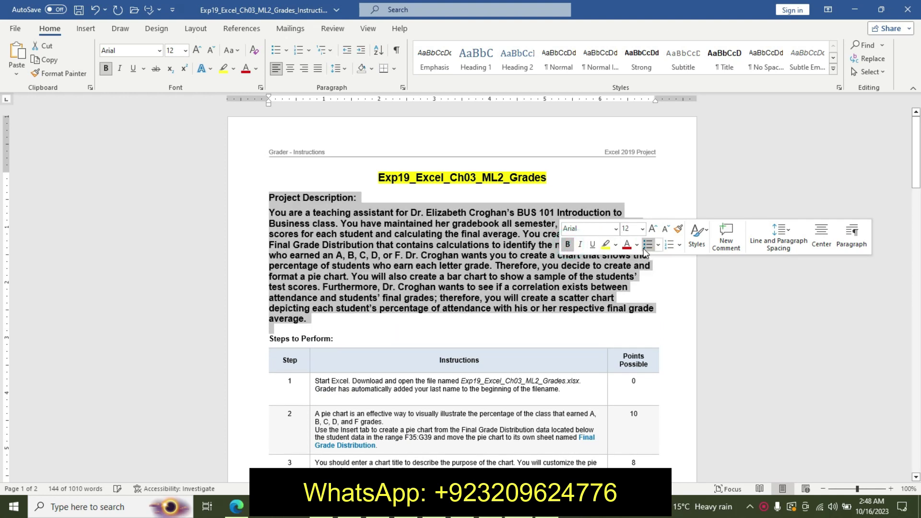
{"action": "left_click", "coordinate": [616, 245]}
{"action": "left_click", "coordinate": [632, 253]}
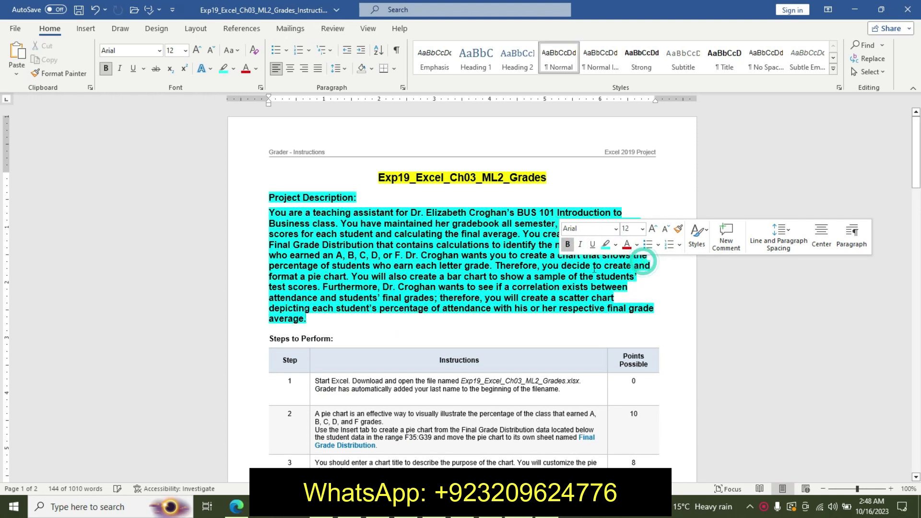
{"action": "left_click", "coordinate": [455, 266]}
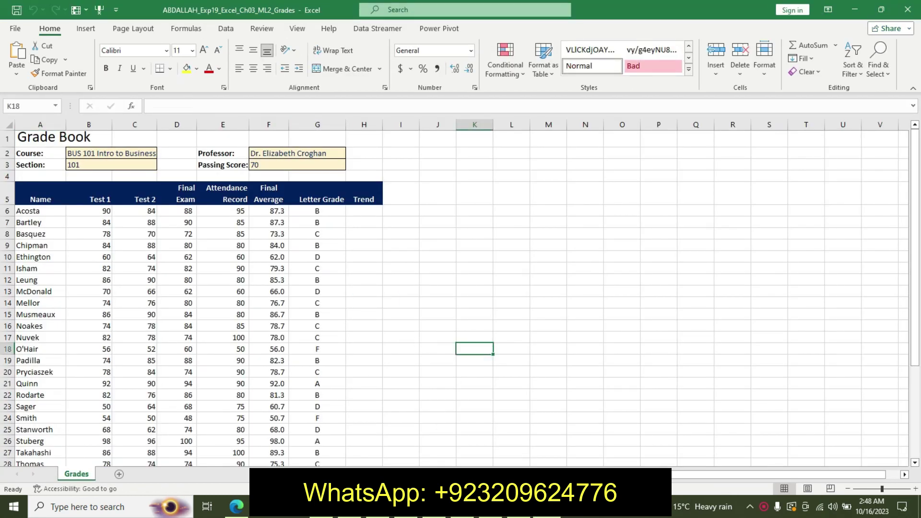
Step: Undo the title and description formatting, then highlight step 1's instructions cyan
{"action": "key", "text": "alt+Tab"}
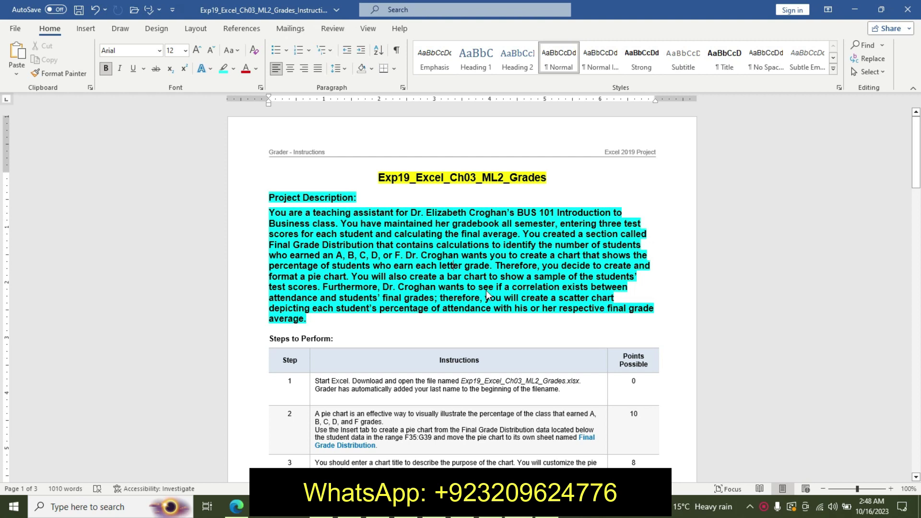
{"action": "key", "text": "ctrl+z"}
{"action": "key", "text": "ctrl+z"}
{"action": "key", "text": "ctrl+z"}
{"action": "key", "text": "ctrl+z"}
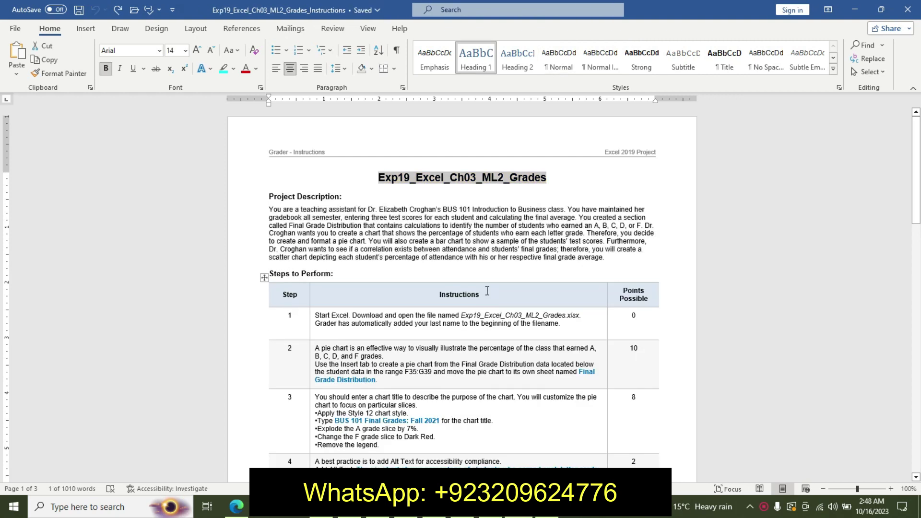
{"action": "triple_click", "coordinate": [317, 325]}
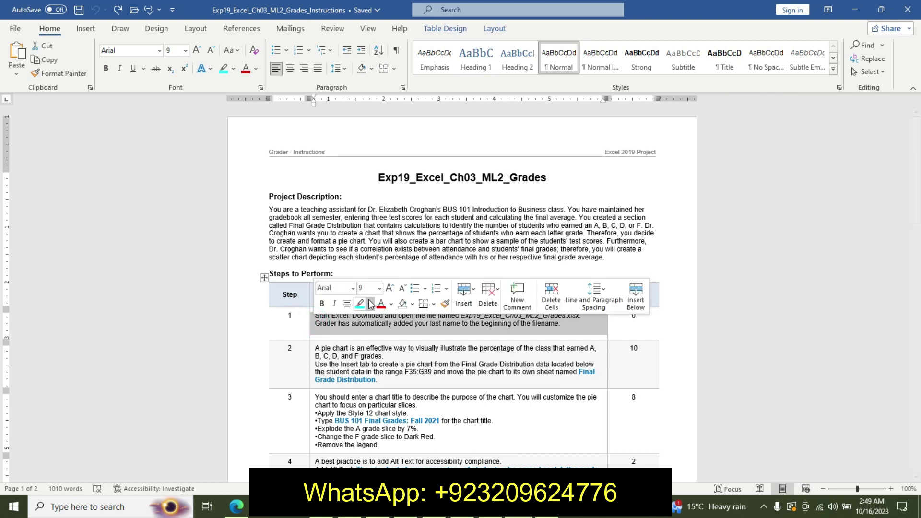
{"action": "left_click", "coordinate": [360, 303]}
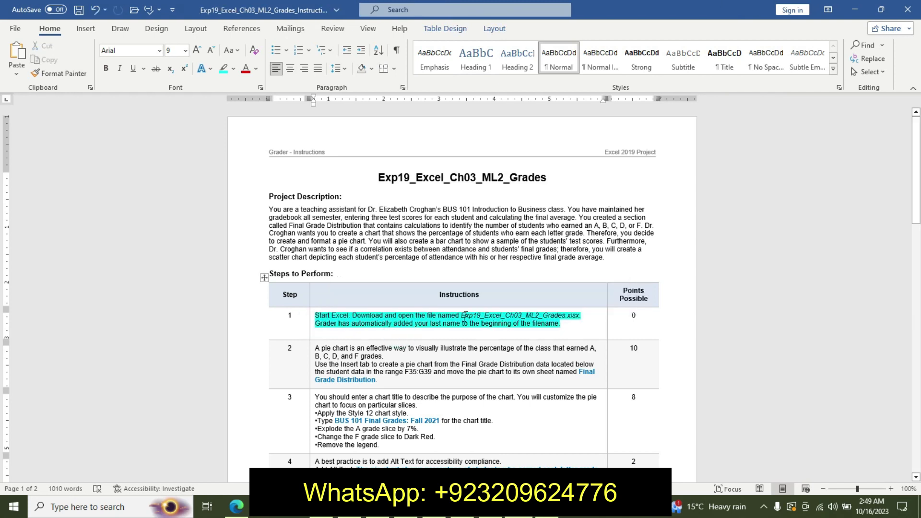
{"action": "left_click_drag", "start_coordinate": [464, 317], "coordinate": [608, 313]}
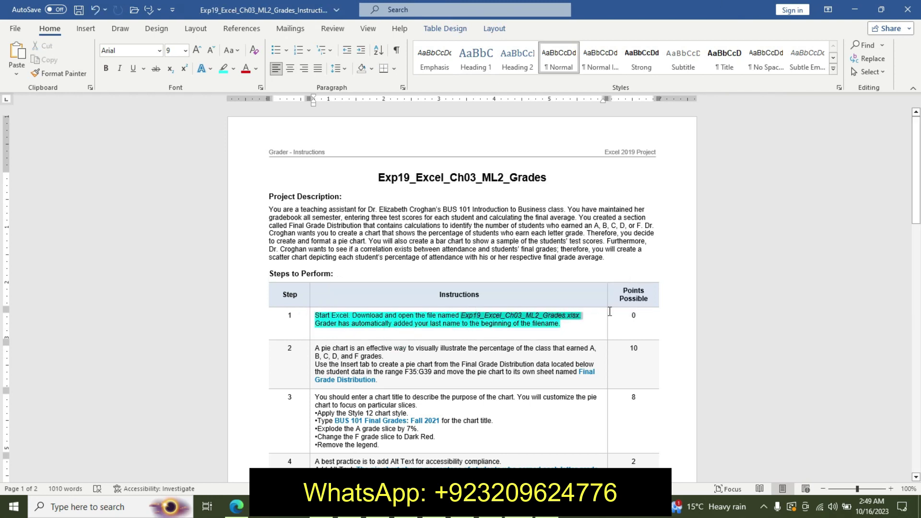
{"action": "left_click", "coordinate": [563, 317]}
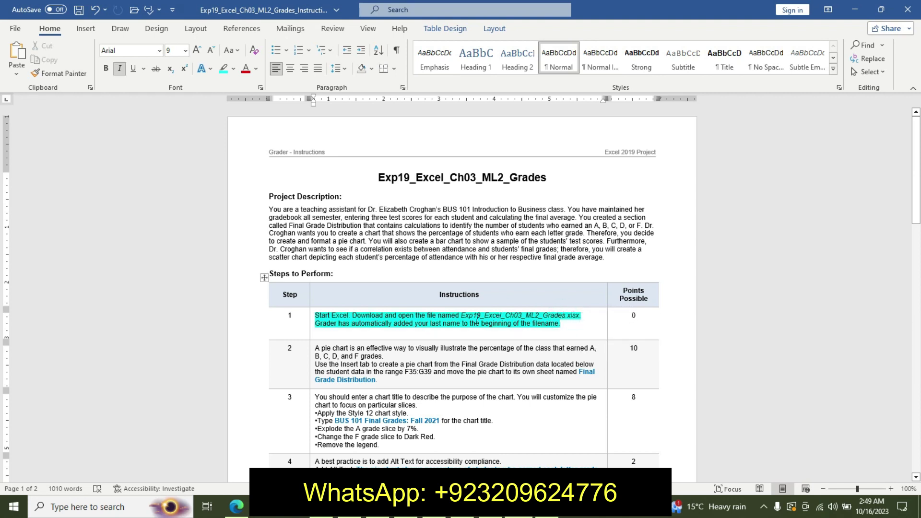
Step: Make the file name Exp19_Excel_Ch03_ML2_Grades.xlsx 14 pt, bold, red with yellow highlight
{"action": "left_click_drag", "start_coordinate": [464, 313], "coordinate": [610, 311]}
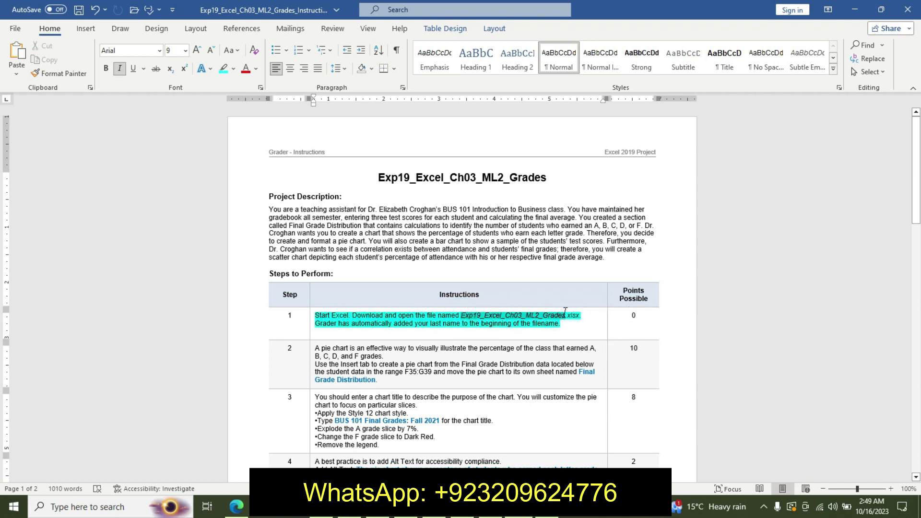
{"action": "left_click", "coordinate": [649, 332]}
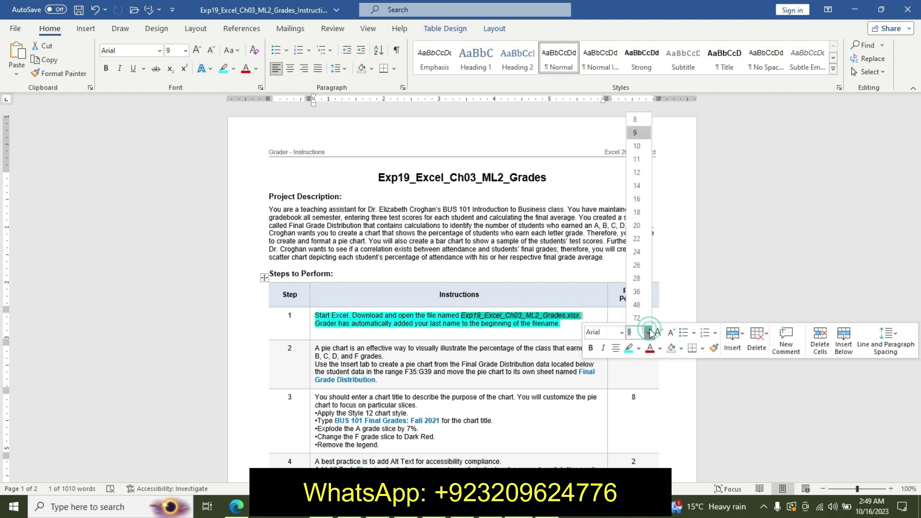
{"action": "left_click", "coordinate": [637, 186]}
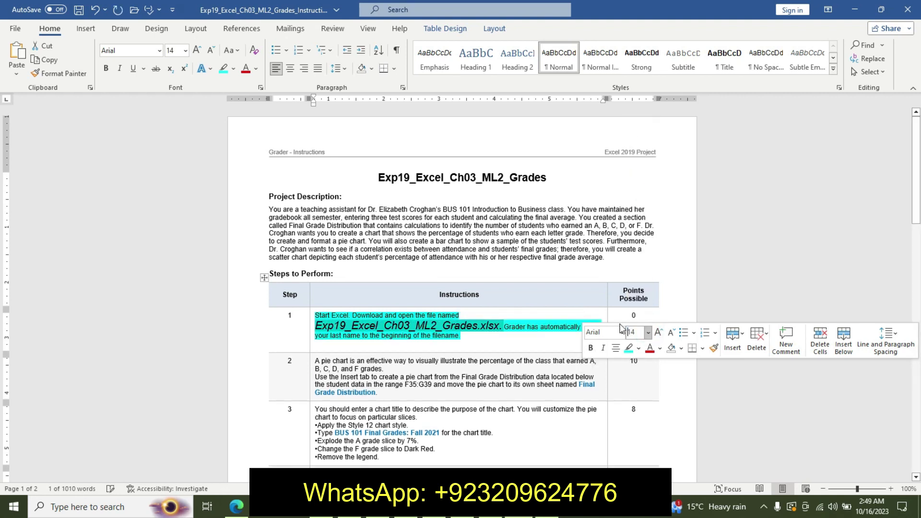
{"action": "left_click", "coordinate": [591, 348]}
{"action": "left_click", "coordinate": [649, 348]}
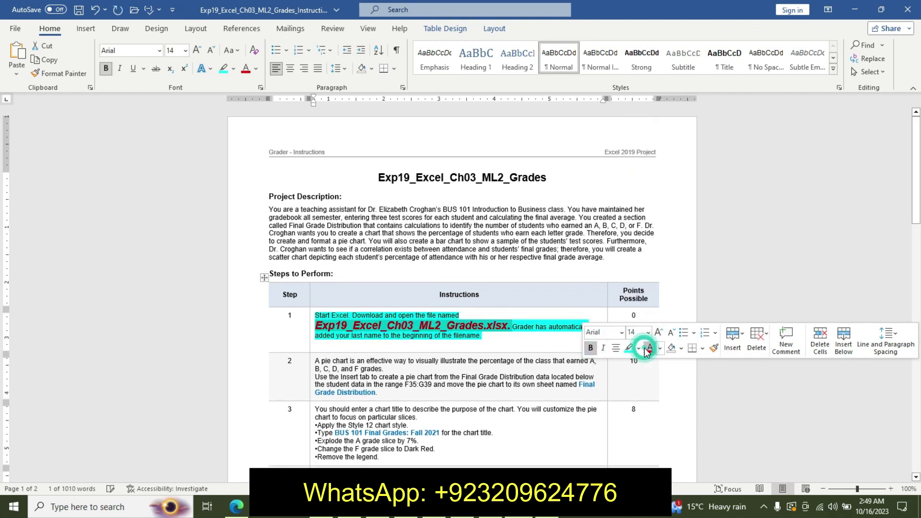
{"action": "left_click", "coordinate": [640, 348]}
{"action": "left_click", "coordinate": [632, 366]}
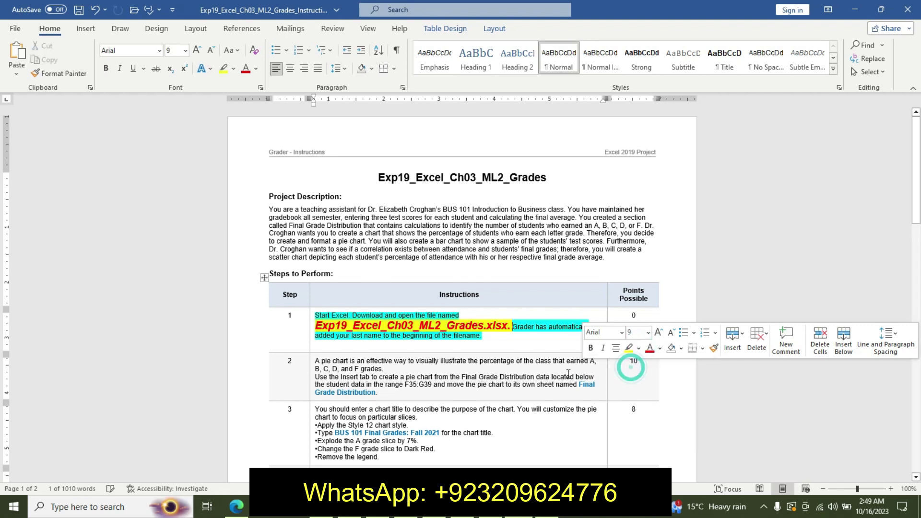
{"action": "left_click", "coordinate": [436, 326]}
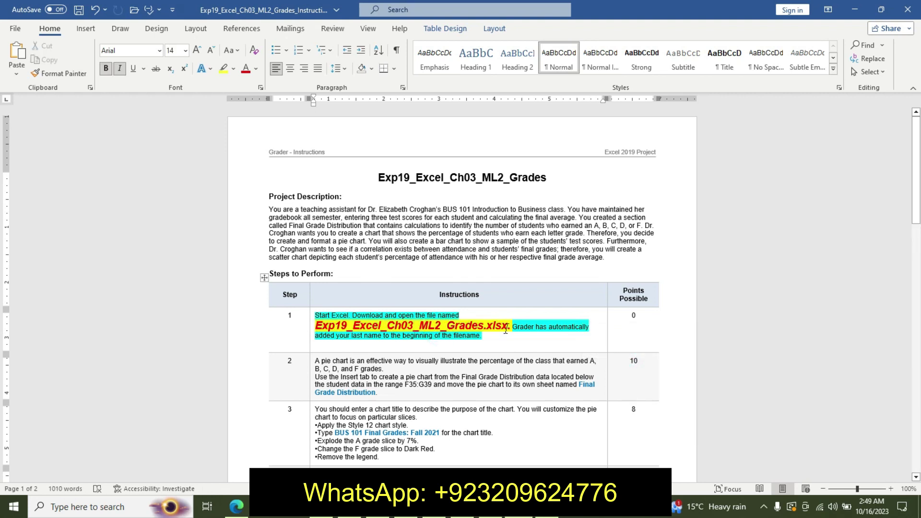
Step: Check the Grades workbook, then undo the step 1 formatting in Word
{"action": "key", "text": "alt+Tab"}
{"action": "left_click", "coordinate": [478, 338]}
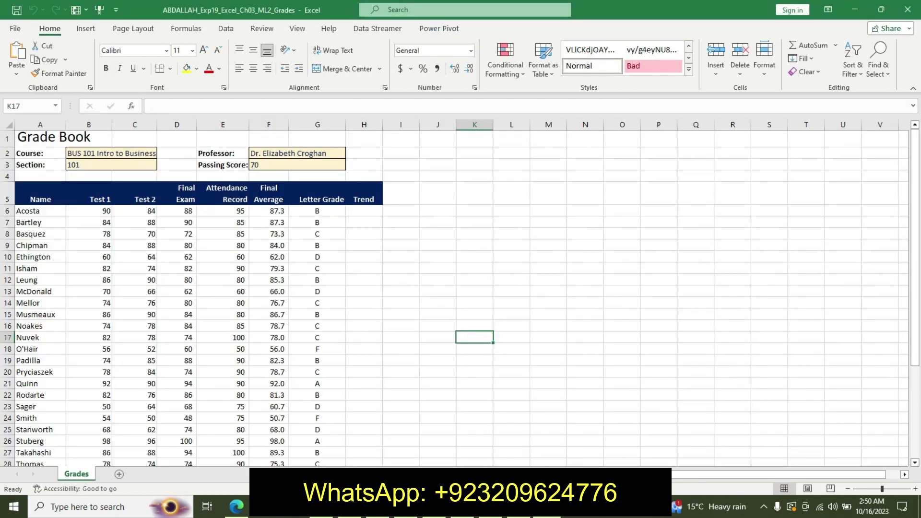
{"action": "key", "text": "alt+Tab"}
{"action": "key", "text": "ctrl+z"}
{"action": "key", "text": "ctrl+z"}
{"action": "key", "text": "ctrl+z"}
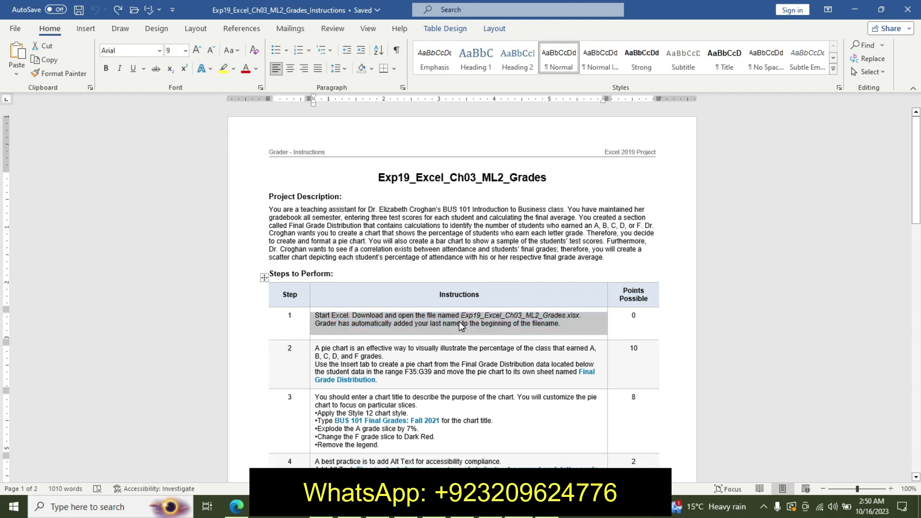
Step: Make step 2's instruction text 12 pt bold with turquoise highlight
{"action": "left_click", "coordinate": [315, 348]}
{"action": "left_click", "coordinate": [378, 314]}
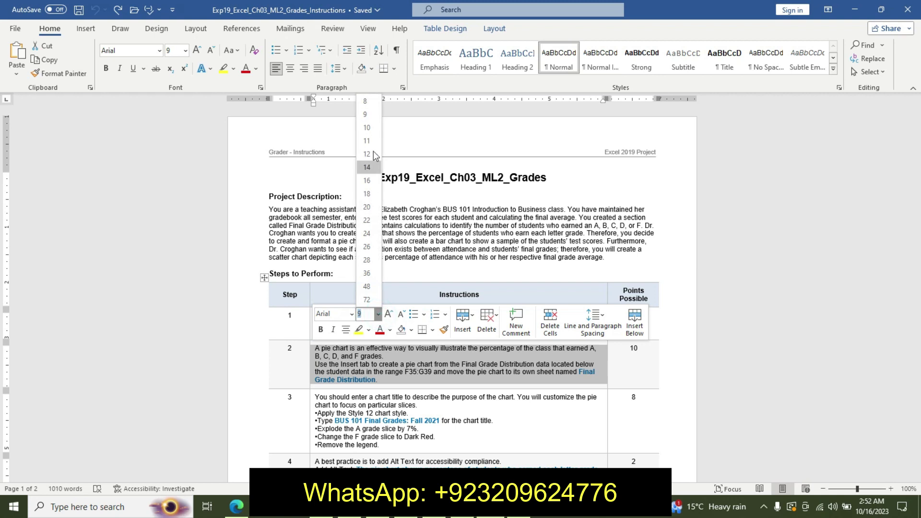
{"action": "left_click", "coordinate": [367, 154]}
{"action": "left_click", "coordinate": [321, 329]}
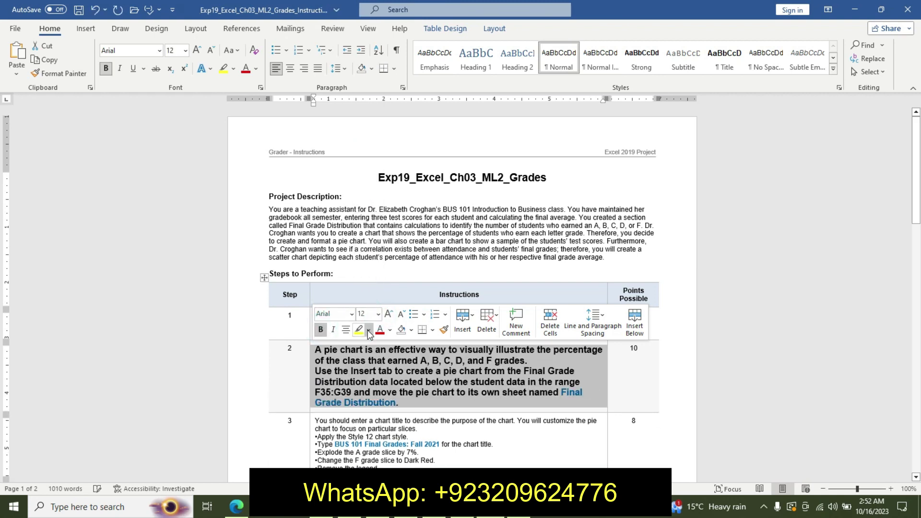
{"action": "left_click", "coordinate": [370, 335]}
{"action": "left_click", "coordinate": [389, 349]}
{"action": "mouse_move", "coordinate": [918, 173]}
{"action": "left_mouse_down"}
{"action": "mouse_move", "coordinate": [916, 317]}
{"action": "mouse_move", "coordinate": [878, 260]}
{"action": "mouse_move", "coordinate": [883, 222]}
{"action": "left_mouse_up"}
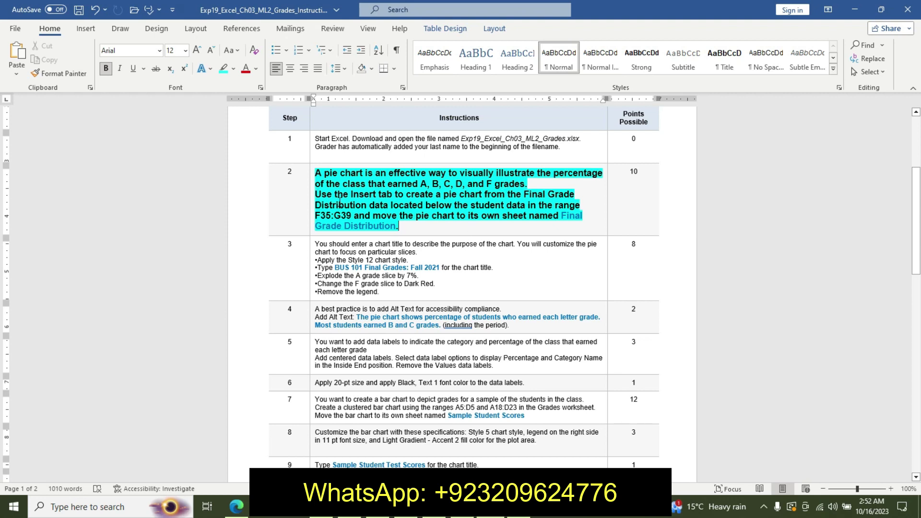
Step: Highlight step 2's first two lines yellow and select the range reference F35:G39
{"action": "left_click_drag", "start_coordinate": [317, 173], "coordinate": [566, 182]}
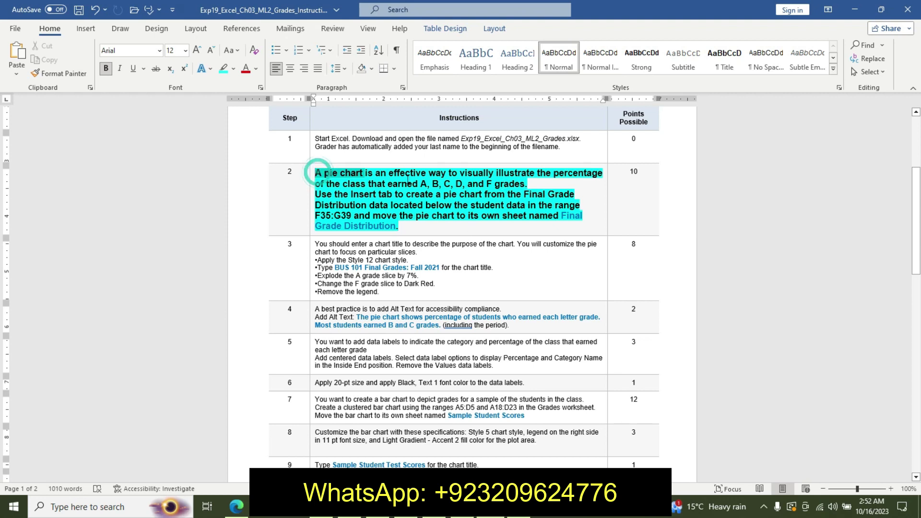
{"action": "left_click", "coordinate": [608, 162]}
{"action": "left_click", "coordinate": [599, 177]}
{"action": "left_click", "coordinate": [459, 184]}
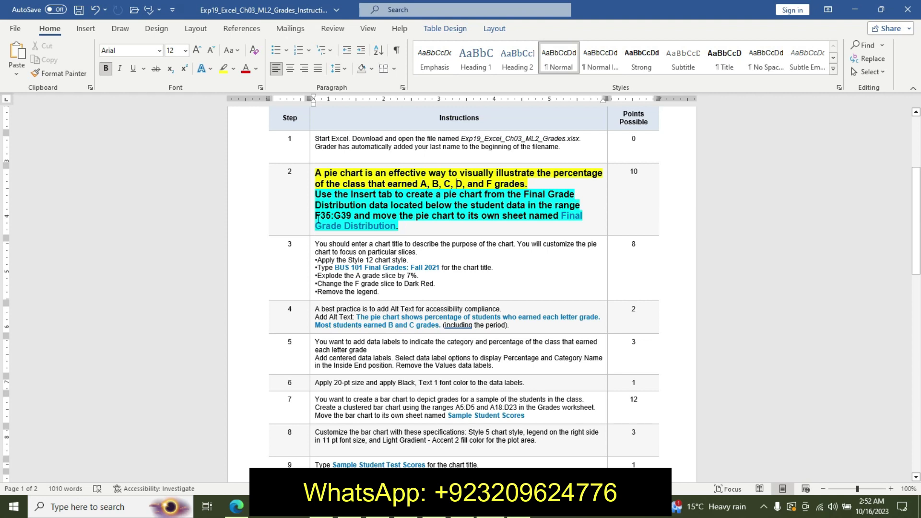
{"action": "left_click_drag", "start_coordinate": [315, 215], "coordinate": [353, 216]}
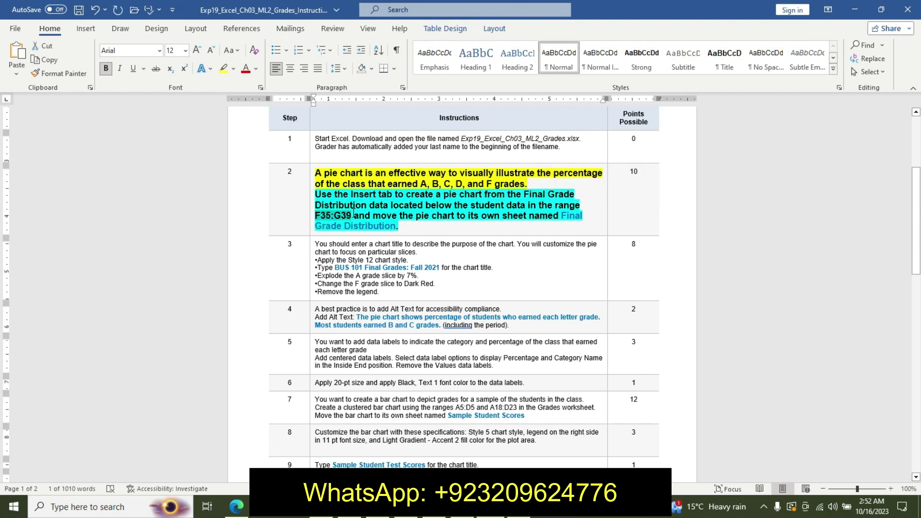
{"action": "key", "text": "alt+Tab"}
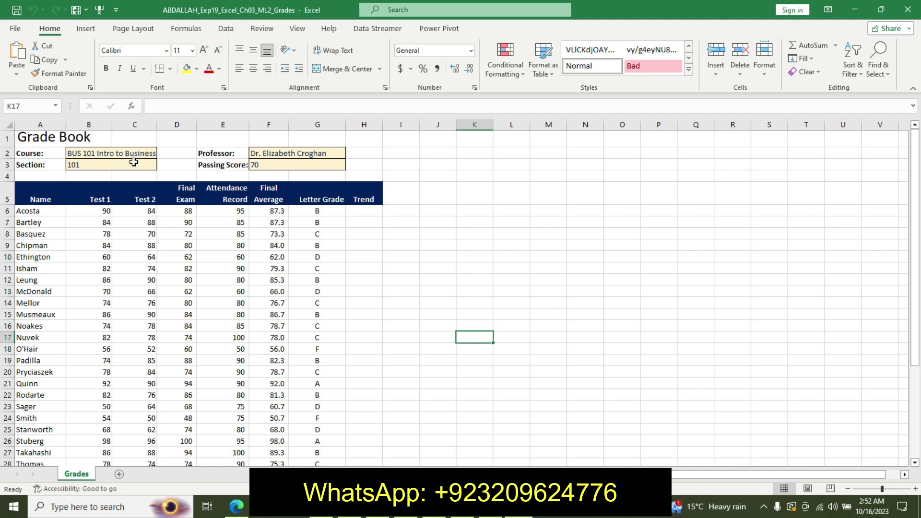
Step: Select the range F35:G39 through the Name Box
{"action": "left_click", "coordinate": [26, 106]}
{"action": "key", "text": "BackSpace"}
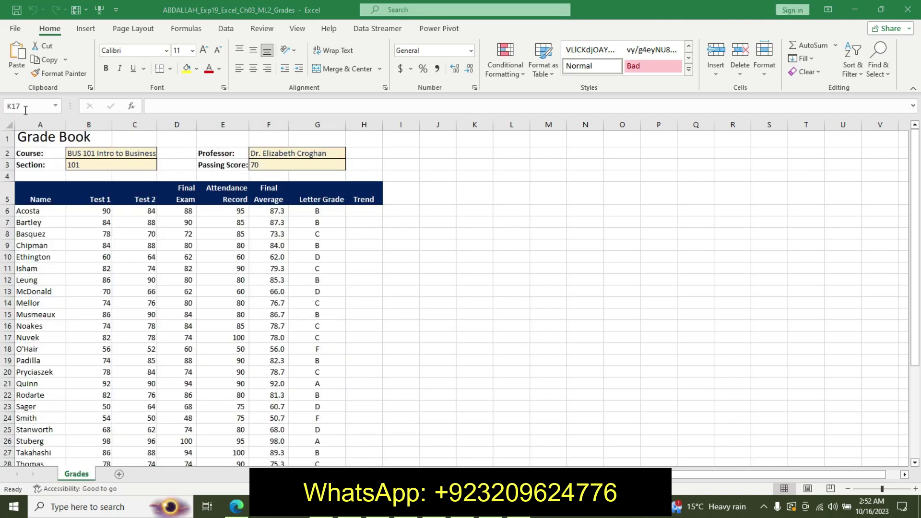
{"action": "left_click", "coordinate": [25, 108]}
{"action": "key", "text": "BackSpace"}
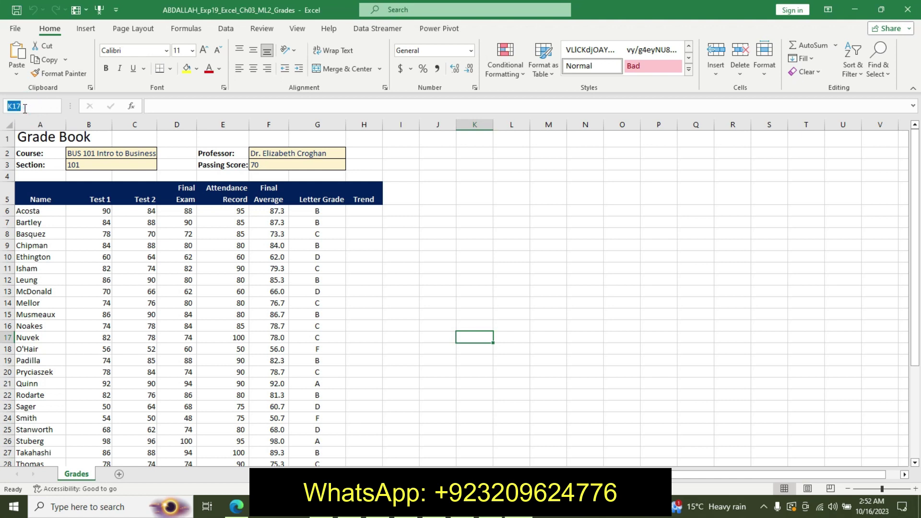
{"action": "type", "text": "F35:G39"}
{"action": "key", "text": "Return"}
Step: Insert a pie chart of the selected grade data from Recommended Charts' All Charts list
{"action": "left_click", "coordinate": [86, 28]}
{"action": "left_click", "coordinate": [384, 67]}
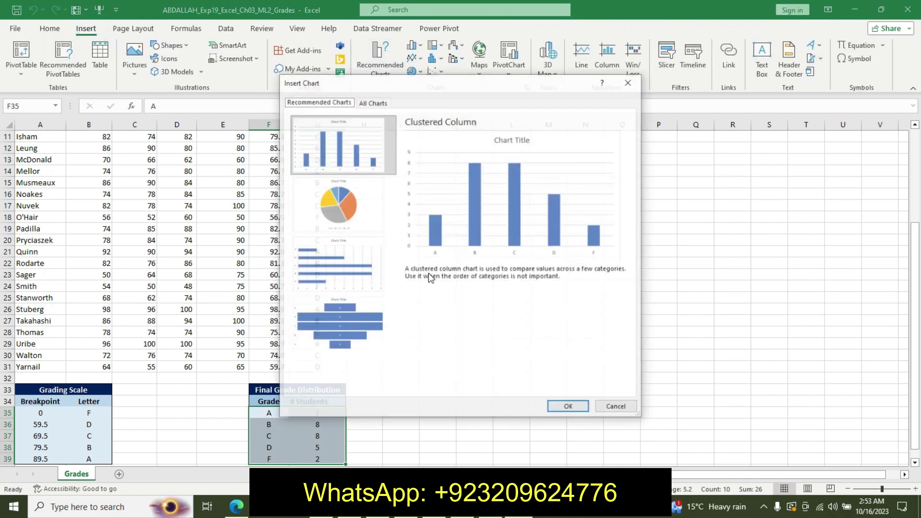
{"action": "left_click", "coordinate": [371, 102]}
{"action": "left_click", "coordinate": [317, 177]}
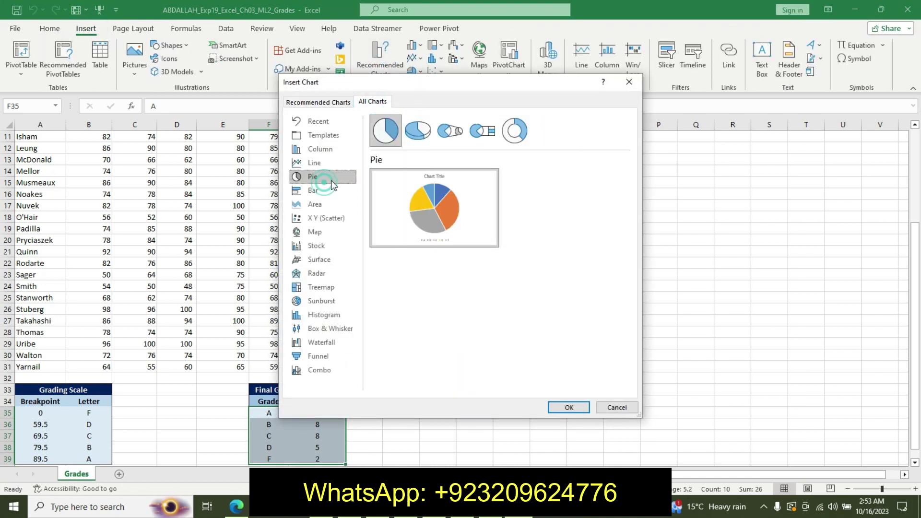
{"action": "left_click", "coordinate": [570, 407]}
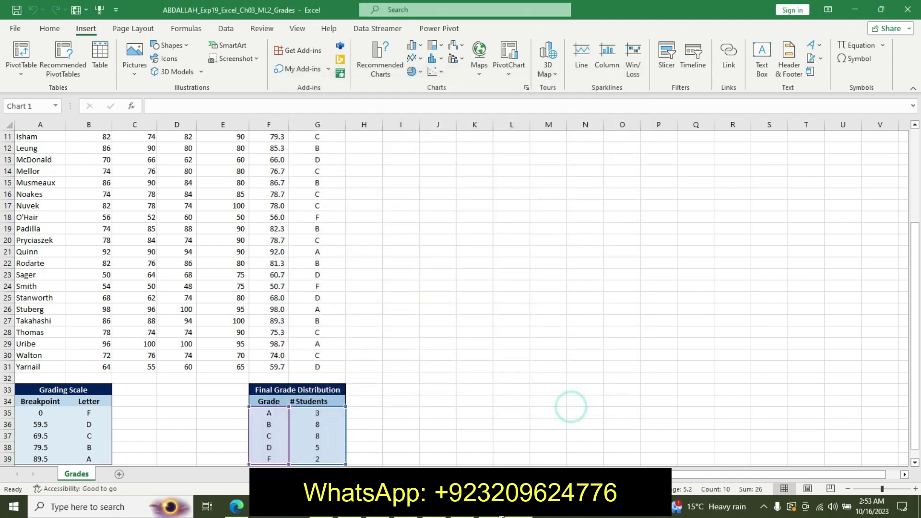
Step: Move the chart to a new sheet named Final Grade Distribution
{"action": "key", "text": "alt+Tab"}
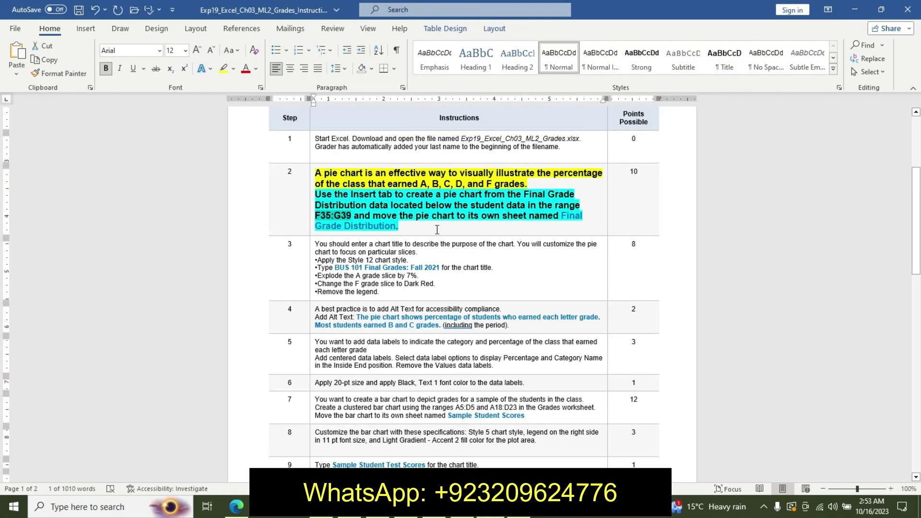
{"action": "left_click_drag", "start_coordinate": [562, 216], "coordinate": [555, 225]}
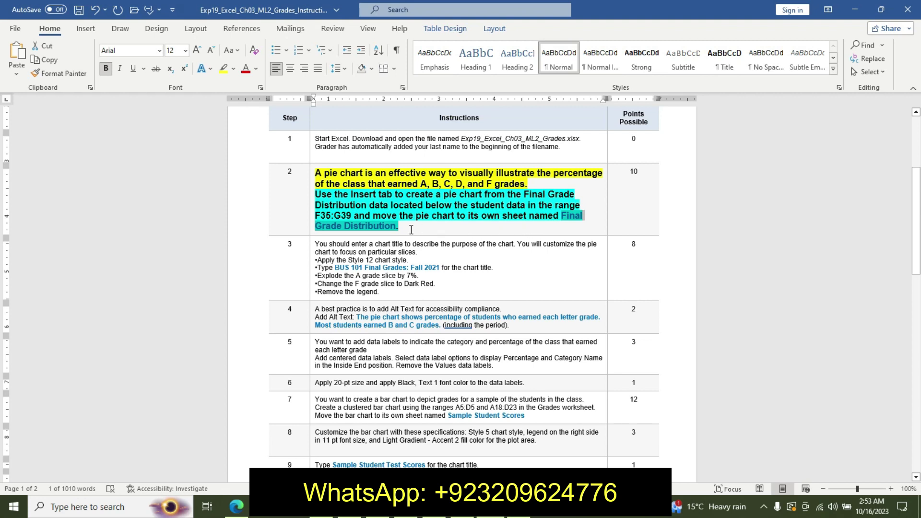
{"action": "left_click_drag", "start_coordinate": [393, 231], "coordinate": [394, 230]}
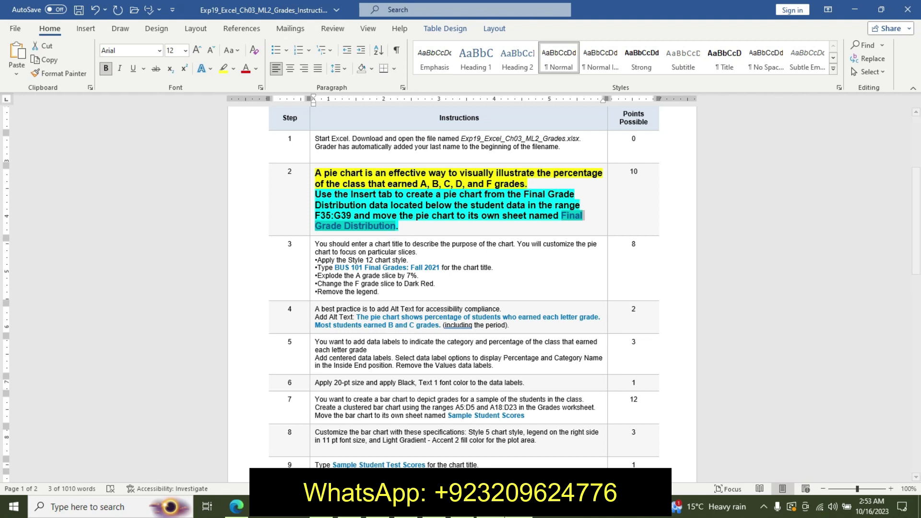
{"action": "key", "text": "alt+Tab"}
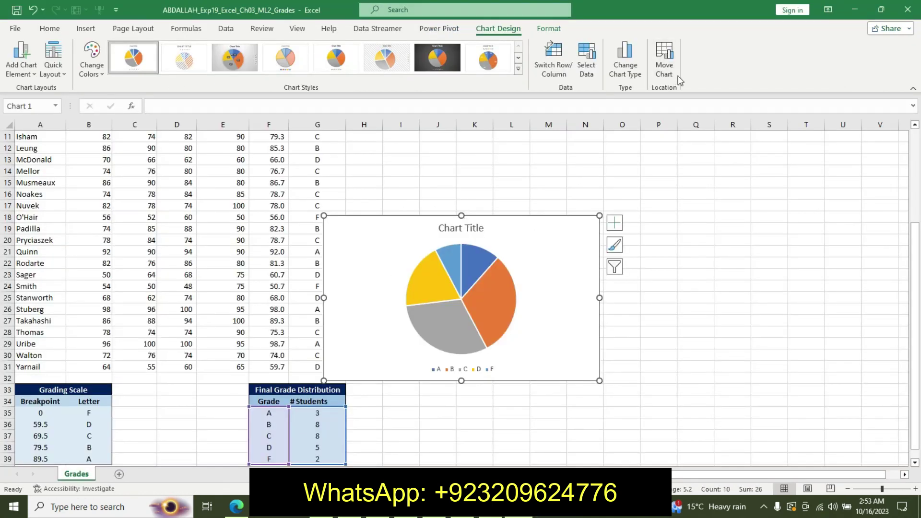
{"action": "left_click", "coordinate": [664, 60]}
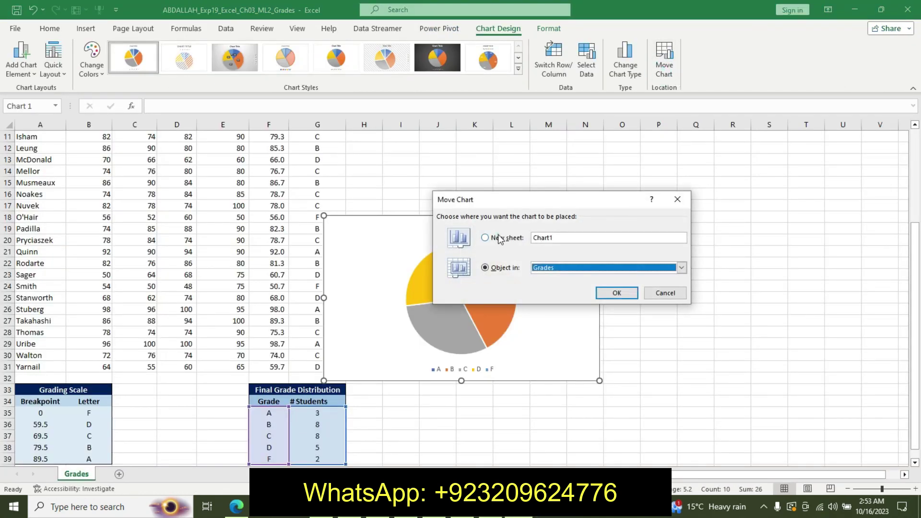
{"action": "left_click", "coordinate": [499, 239]}
{"action": "key", "text": "BackSpace"}
{"action": "type", "text": "Final Grade Distribution"}
{"action": "left_click", "coordinate": [620, 293]}
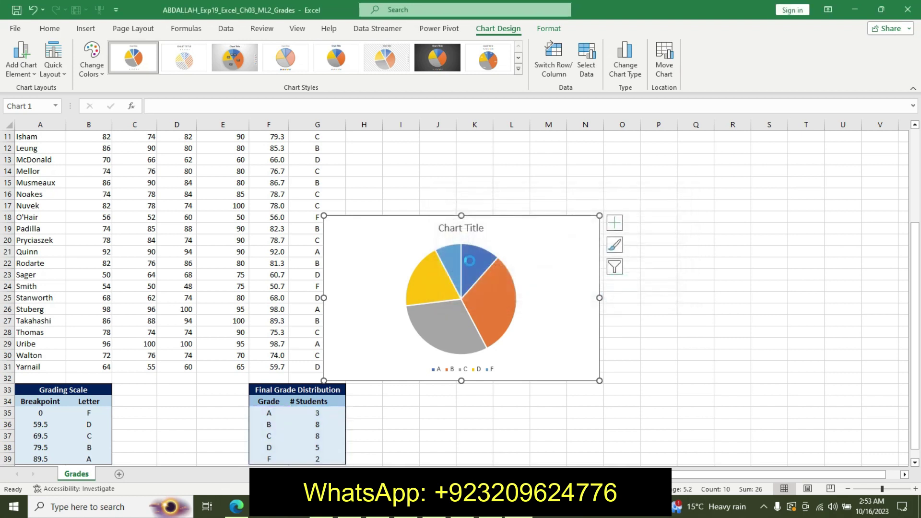
{"action": "key", "text": "alt+Tab"}
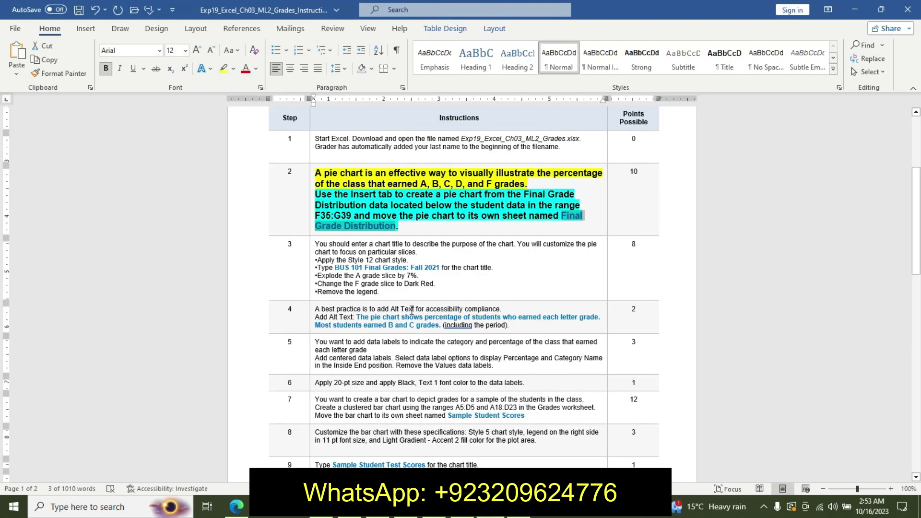
Step: Undo step 2's formatting and highlight step 3's first sentence yellow
{"action": "key", "text": "ctrl+z"}
{"action": "key", "text": "ctrl+z"}
{"action": "key", "text": "ctrl+z"}
{"action": "key", "text": "ctrl+z"}
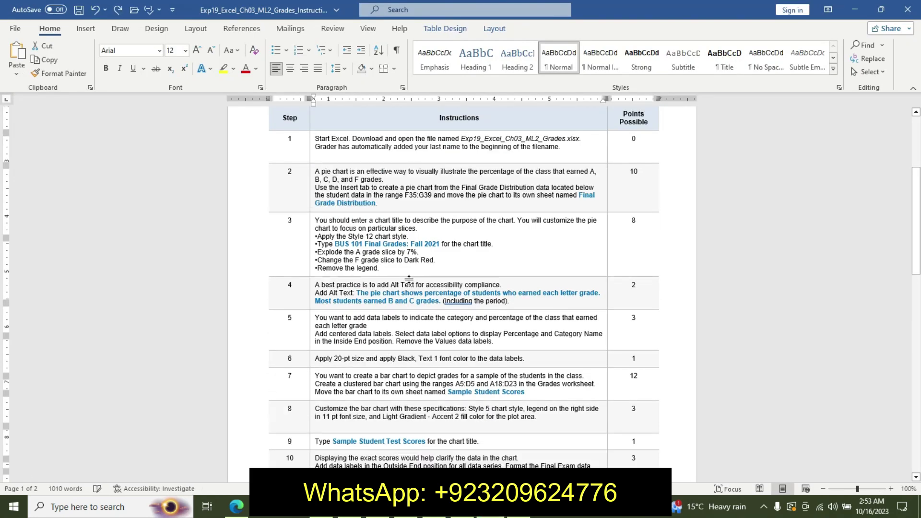
{"action": "key", "text": "ctrl+z"}
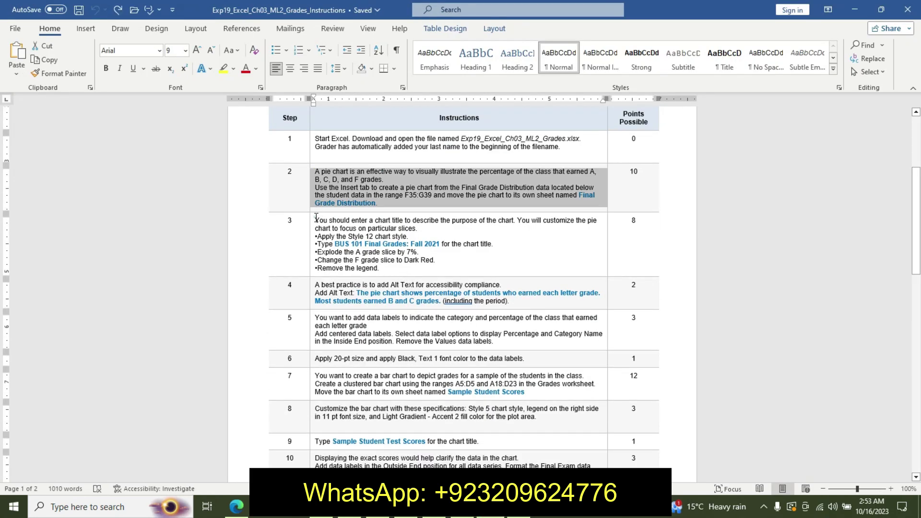
{"action": "left_click_drag", "start_coordinate": [316, 218], "coordinate": [405, 230]}
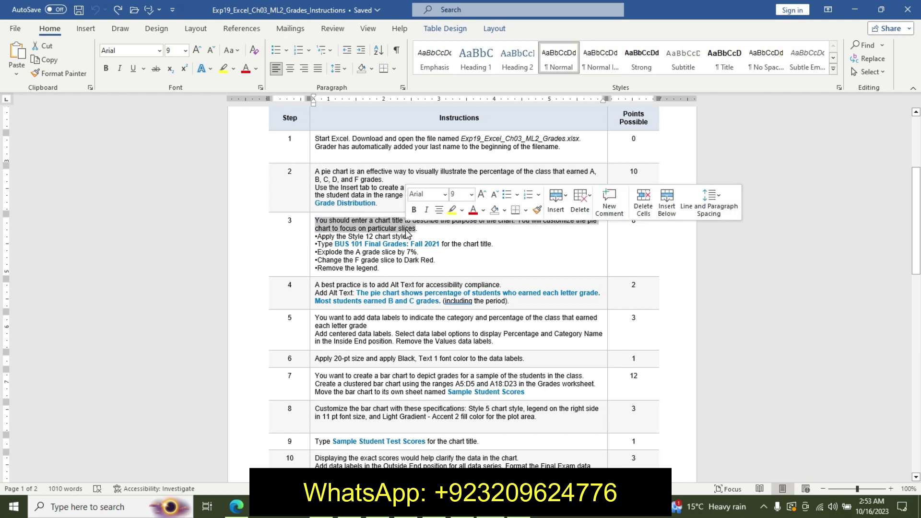
{"action": "left_click", "coordinate": [452, 210]}
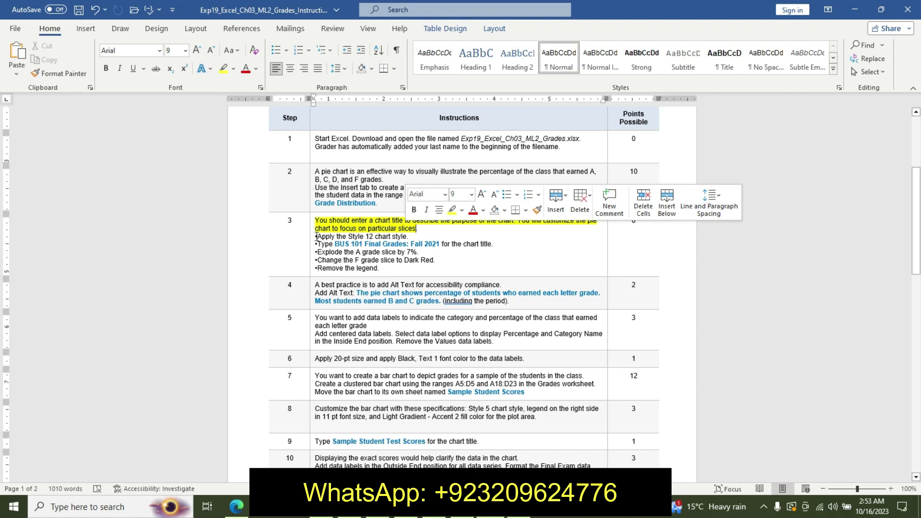
Step: Make step 3's bullet lines 16 pt bold with turquoise highlight
{"action": "left_click_drag", "start_coordinate": [317, 236], "coordinate": [384, 269]}
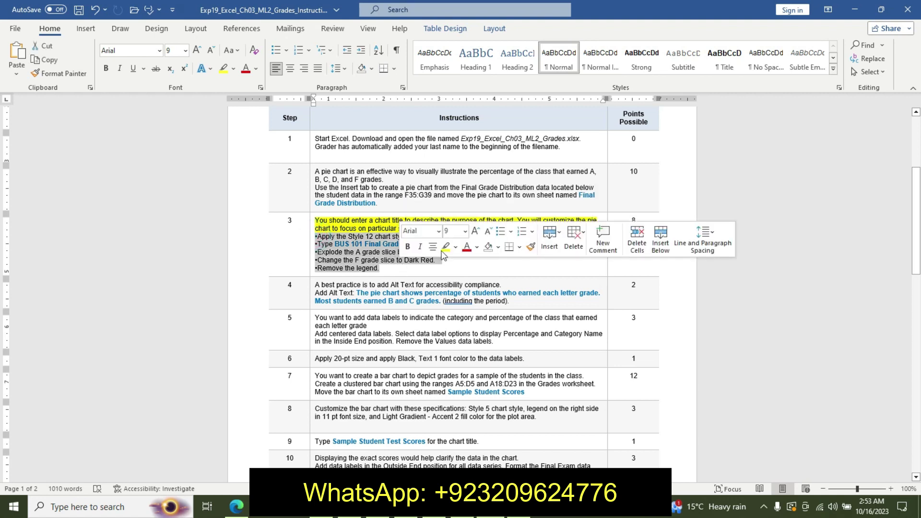
{"action": "left_click", "coordinate": [465, 232]}
{"action": "left_click", "coordinate": [462, 324]}
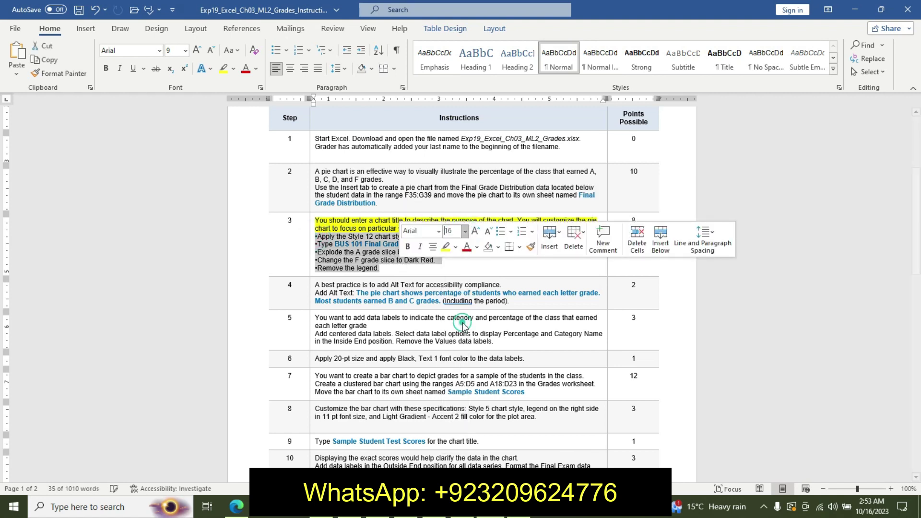
{"action": "left_click", "coordinate": [407, 246]}
{"action": "left_click", "coordinate": [457, 246]}
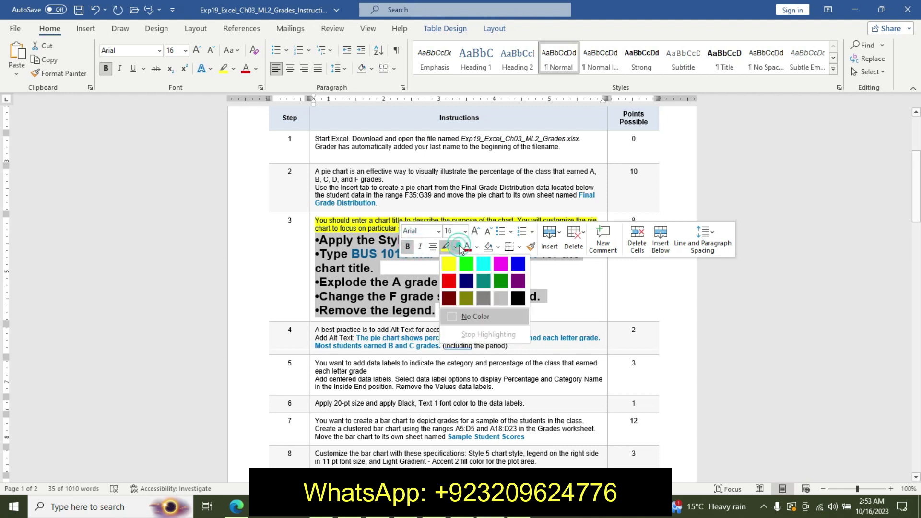
{"action": "left_click", "coordinate": [483, 264]}
{"action": "left_click", "coordinate": [405, 282]}
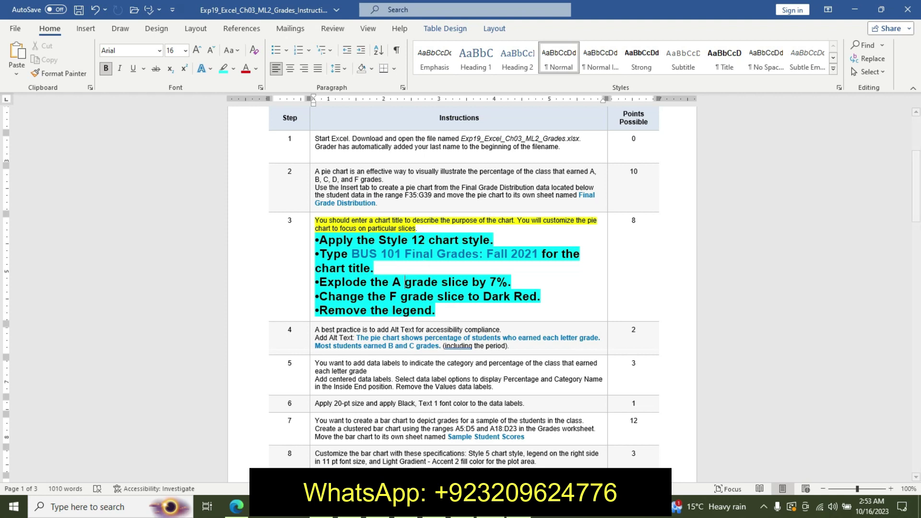
{"action": "key", "text": "alt+Tab"}
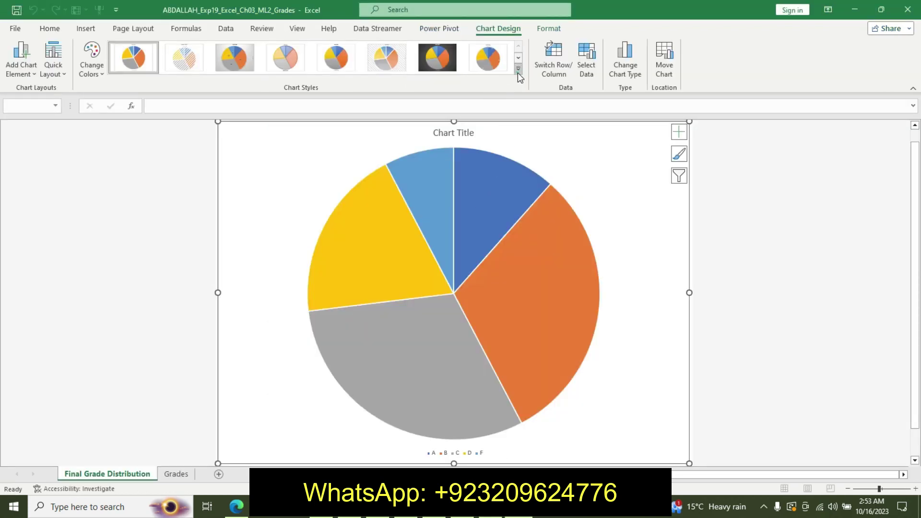
Step: Apply chart Style 12 to the pie chart
{"action": "left_click", "coordinate": [518, 70]}
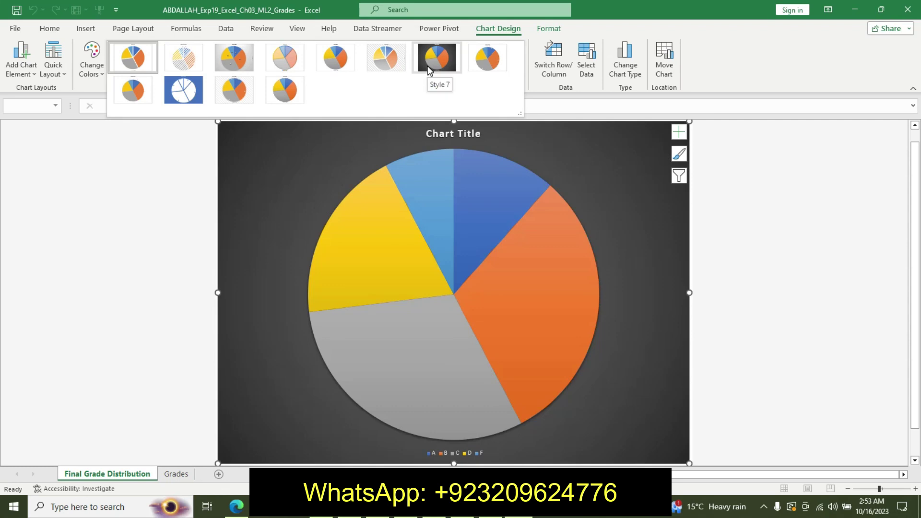
{"action": "left_click", "coordinate": [294, 100]}
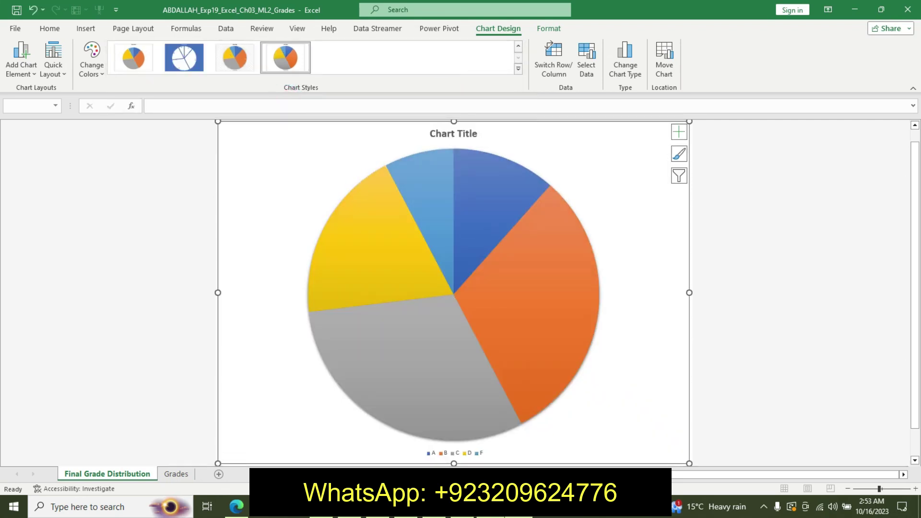
{"action": "key", "text": "alt+Tab"}
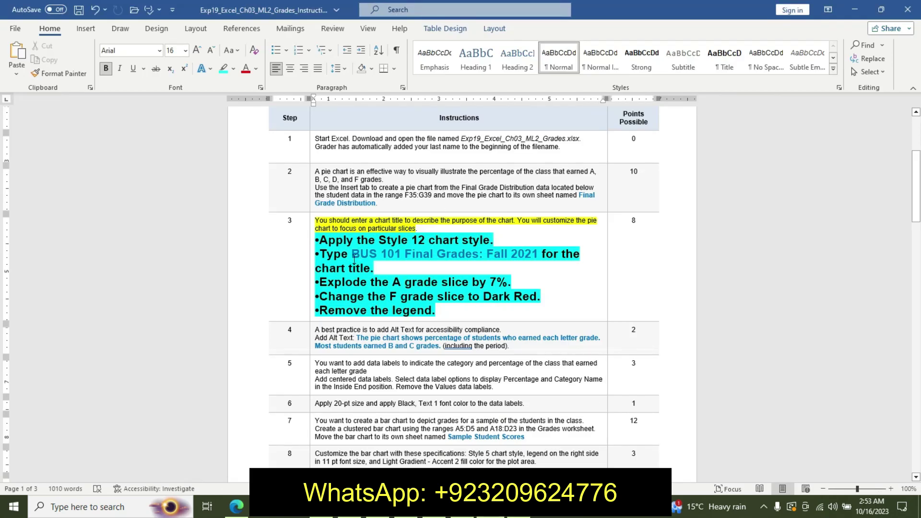
Step: Copy 'BUS 101 Final Grades: Fall 2021' from Word and paste it as the chart title
{"action": "left_click_drag", "start_coordinate": [353, 254], "coordinate": [516, 252]}
{"action": "key", "text": "ctrl+c"}
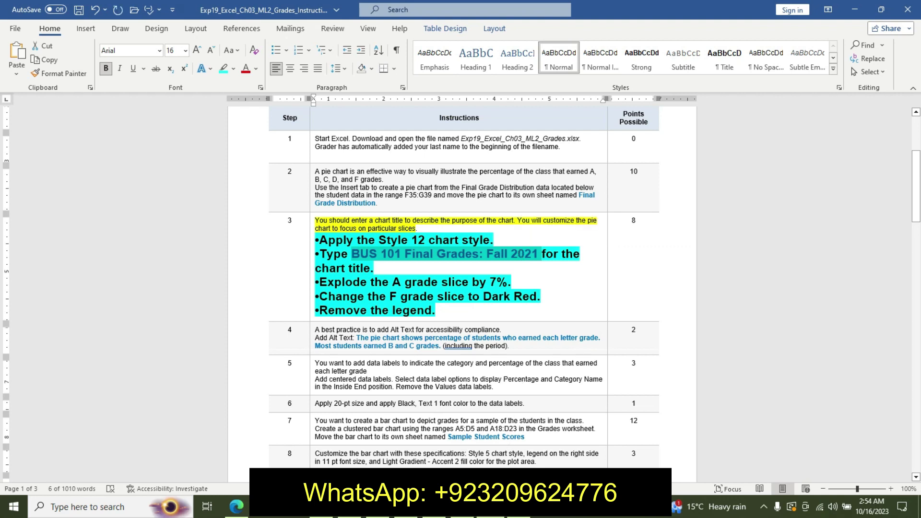
{"action": "key", "text": "alt+Tab"}
{"action": "left_click", "coordinate": [452, 134]}
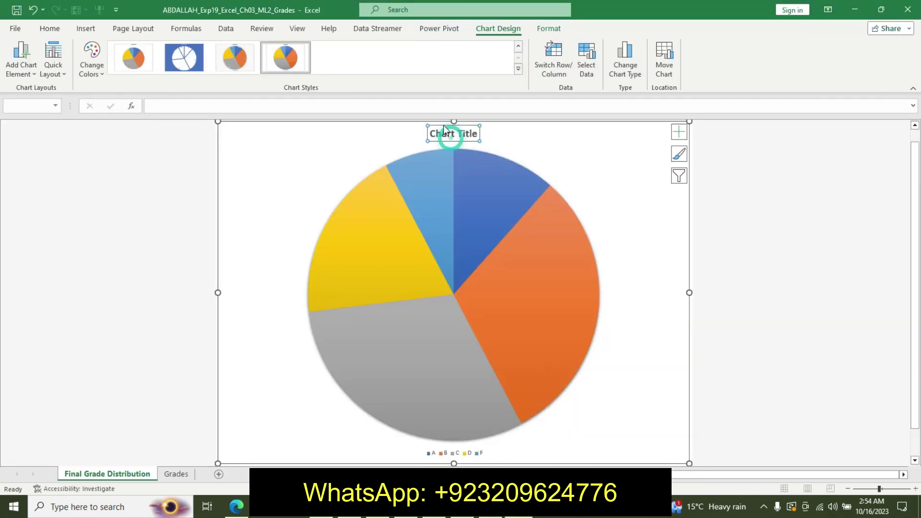
{"action": "left_click", "coordinate": [429, 108]}
{"action": "key", "text": "ctrl+v"}
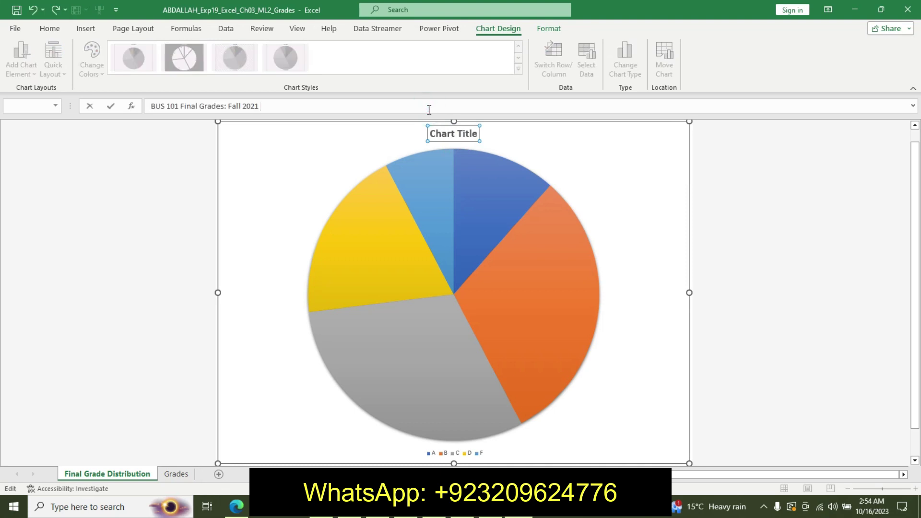
{"action": "key", "text": "Return"}
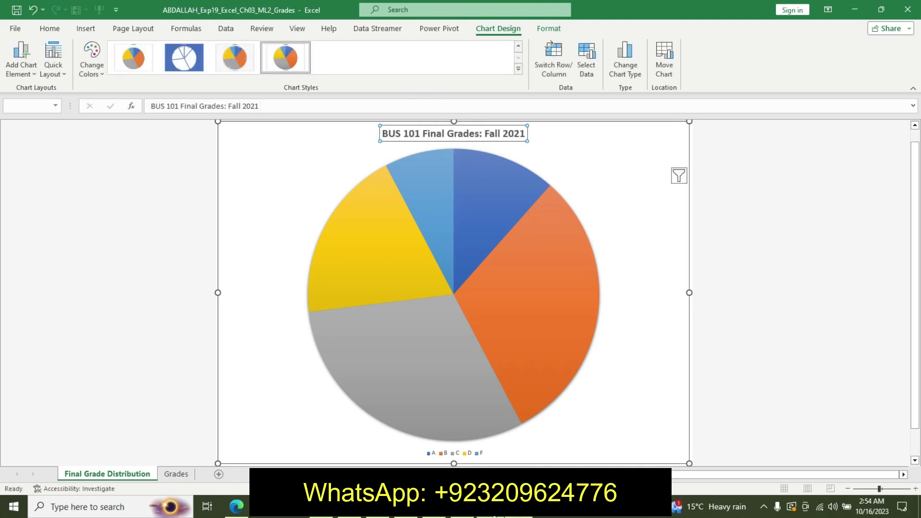
{"action": "left_click", "coordinate": [494, 516]}
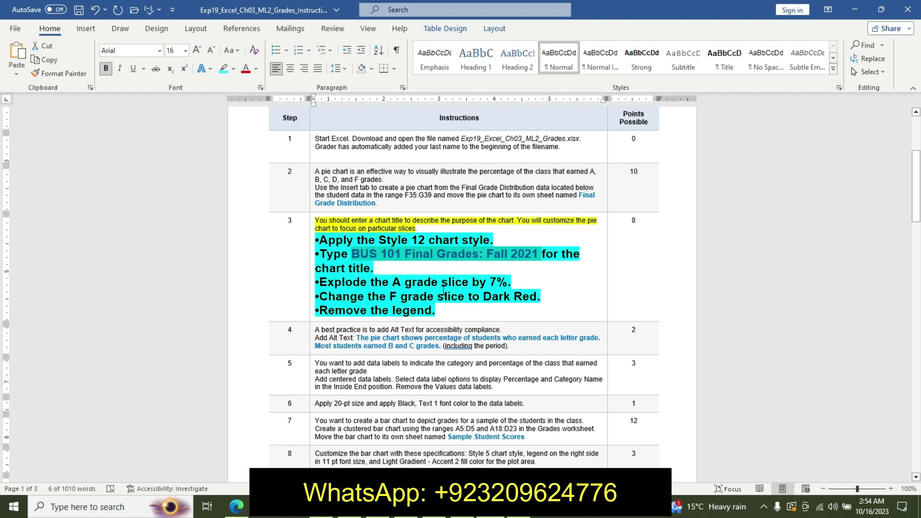
Step: Select the A grade slice and raise its Point Explosion to 7%
{"action": "left_click", "coordinate": [495, 509]}
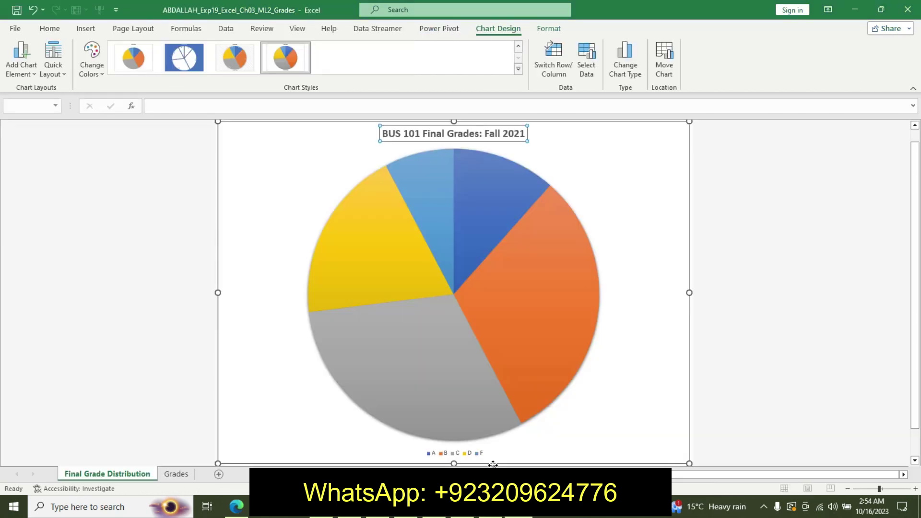
{"action": "mouse_move", "coordinate": [466, 255]}
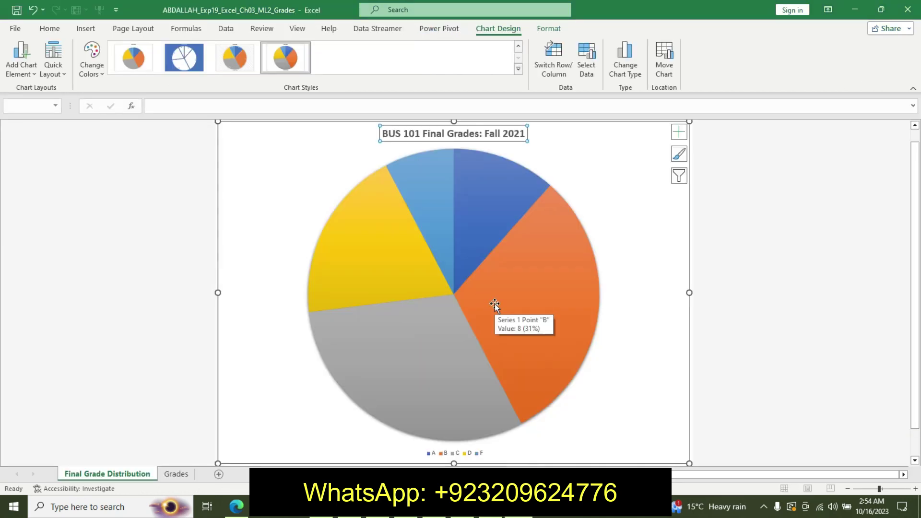
{"action": "double_click", "coordinate": [466, 255]}
{"action": "left_click", "coordinate": [466, 253]}
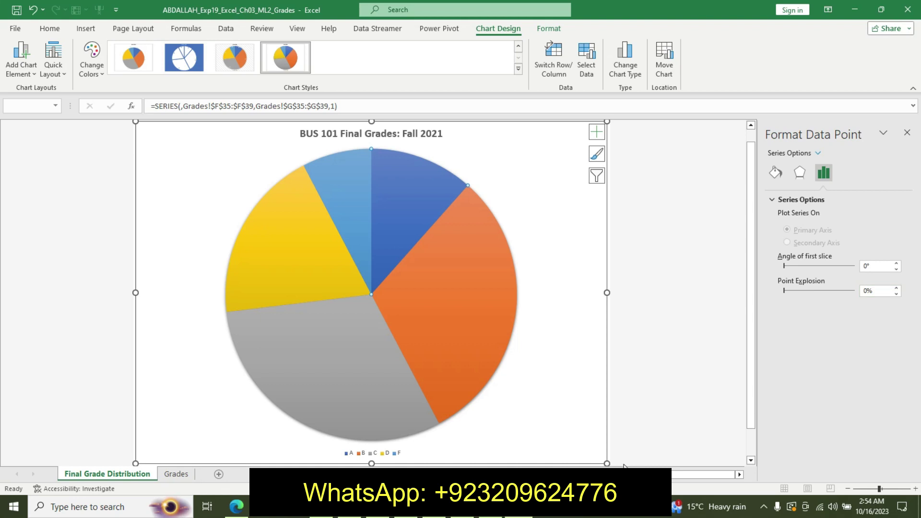
{"action": "key", "text": "alt+Tab"}
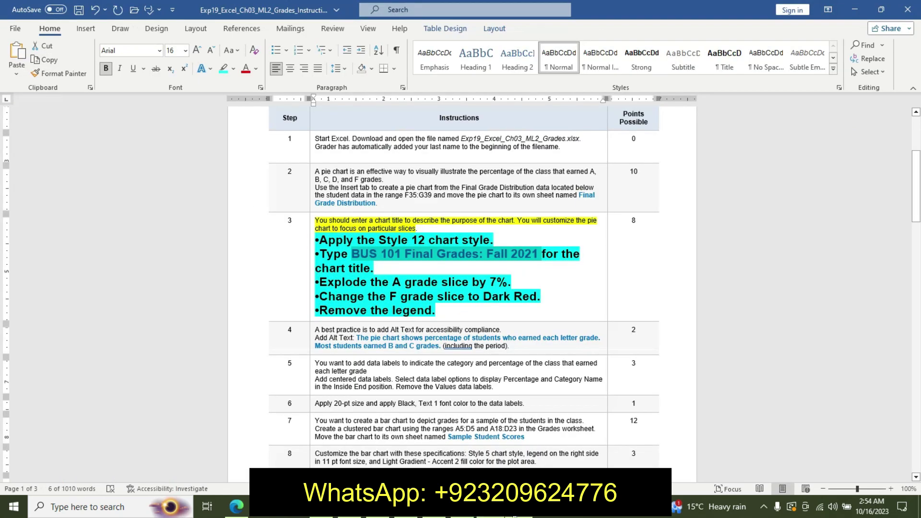
{"action": "key", "text": "alt+Tab"}
{"action": "left_click", "coordinate": [897, 288]}
{"action": "left_click", "coordinate": [897, 288]}
{"action": "left_click", "coordinate": [897, 288]}
{"action": "left_click", "coordinate": [897, 288]}
{"action": "left_click", "coordinate": [897, 288]}
{"action": "left_click", "coordinate": [897, 288]}
{"action": "left_click", "coordinate": [897, 288]}
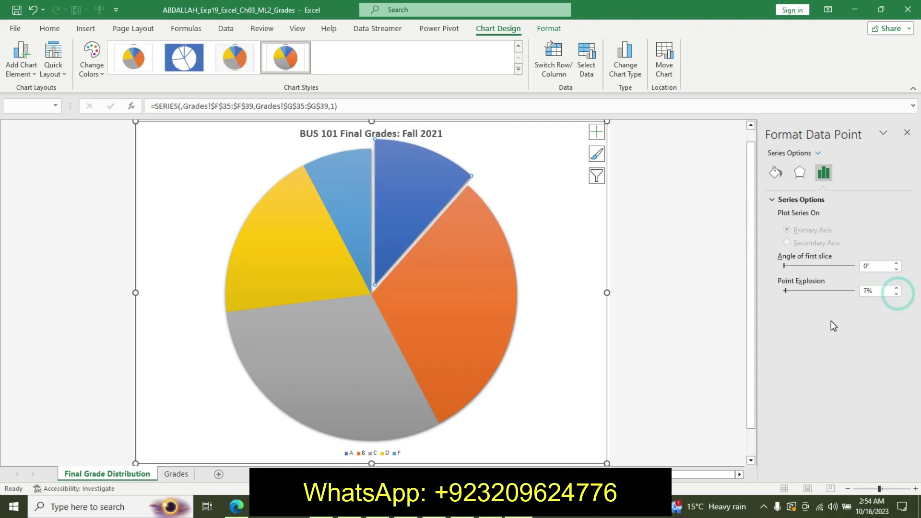
{"action": "key", "text": "alt+Tab"}
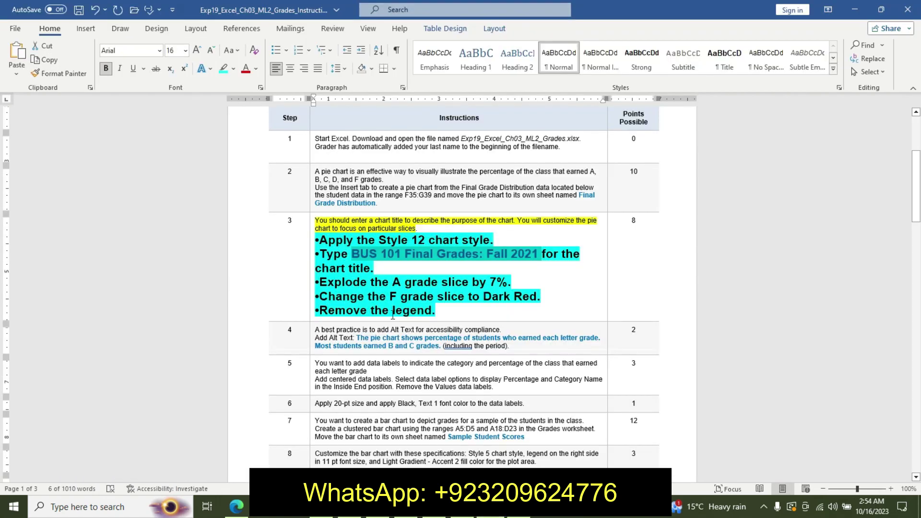
{"action": "left_click", "coordinate": [377, 302]}
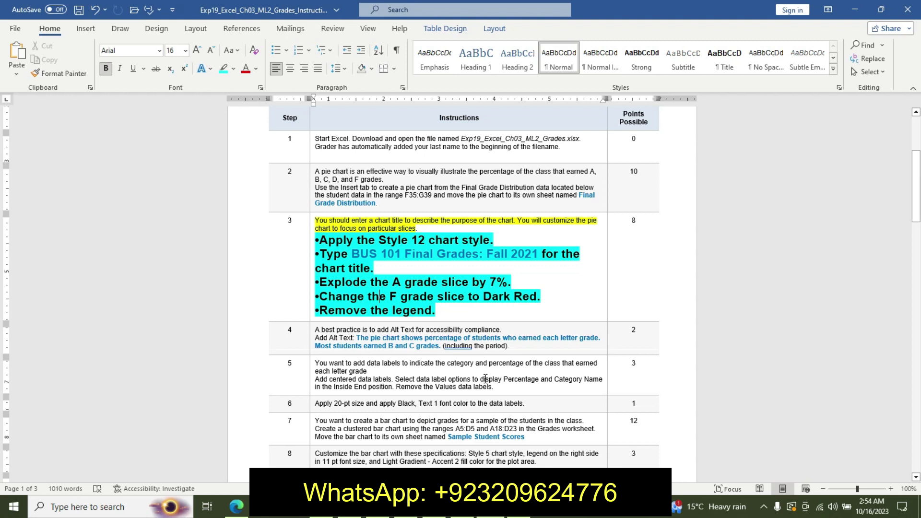
{"action": "key", "text": "alt+Tab"}
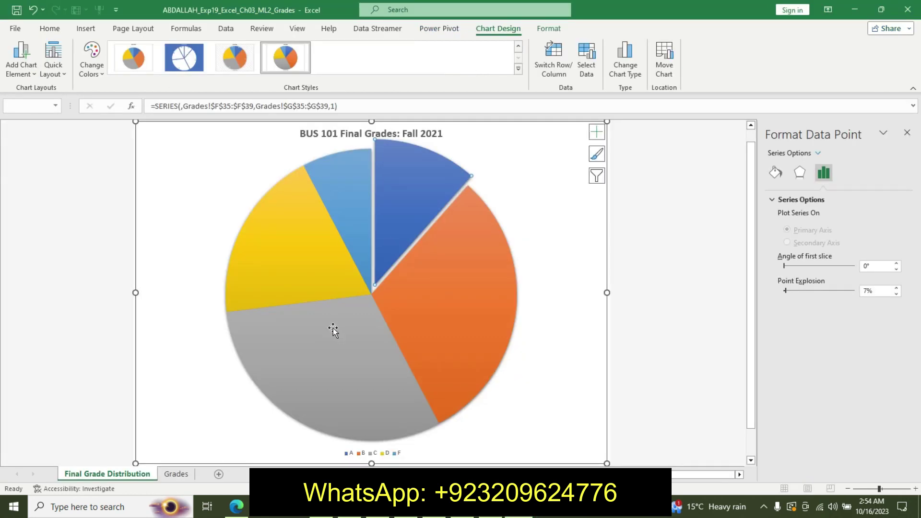
{"action": "mouse_move", "coordinate": [296, 281]}
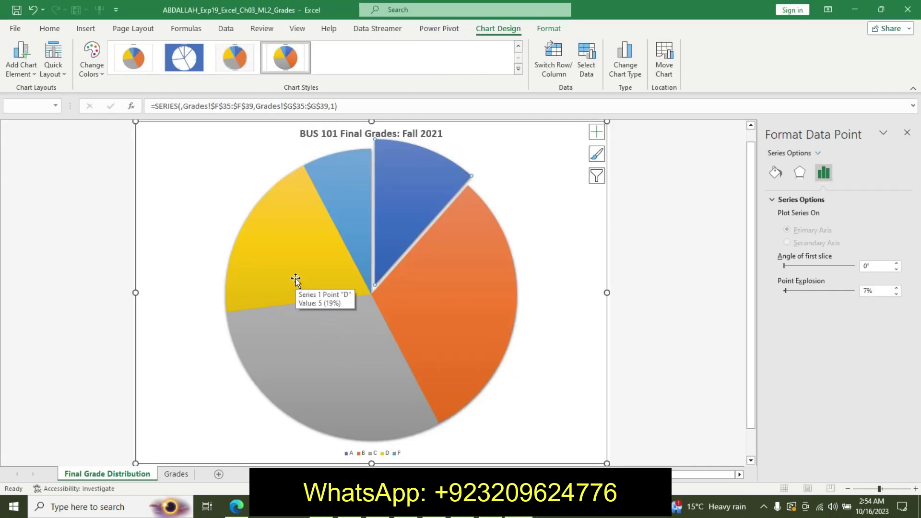
Step: Fill the F grade slice with Dark Red
{"action": "left_click", "coordinate": [347, 233]}
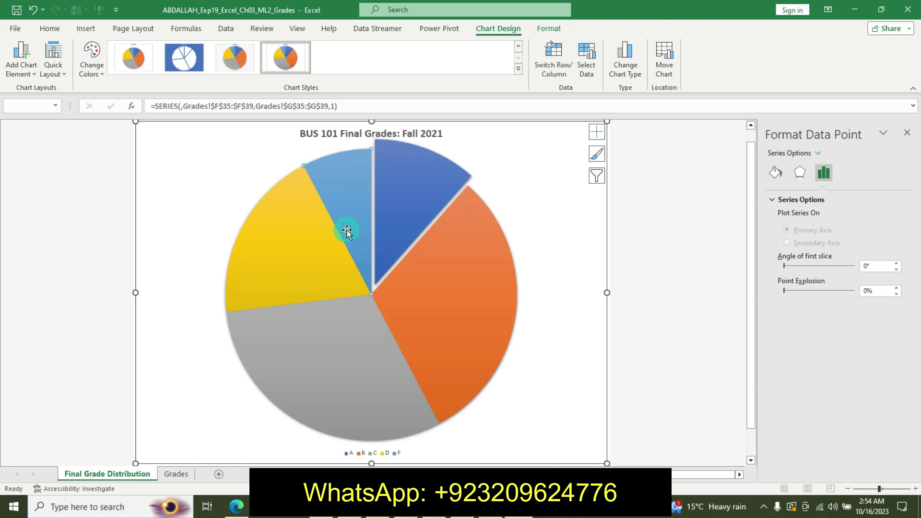
{"action": "left_click", "coordinate": [775, 173]}
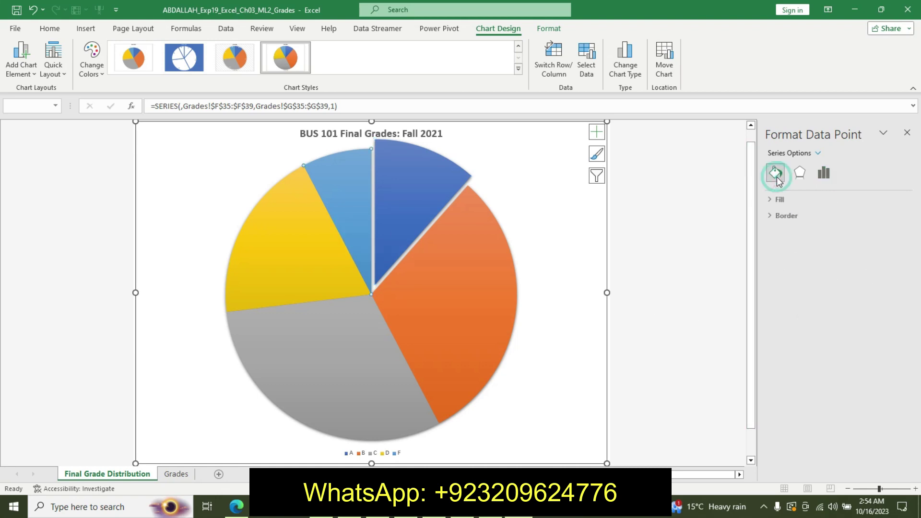
{"action": "left_click", "coordinate": [823, 207]}
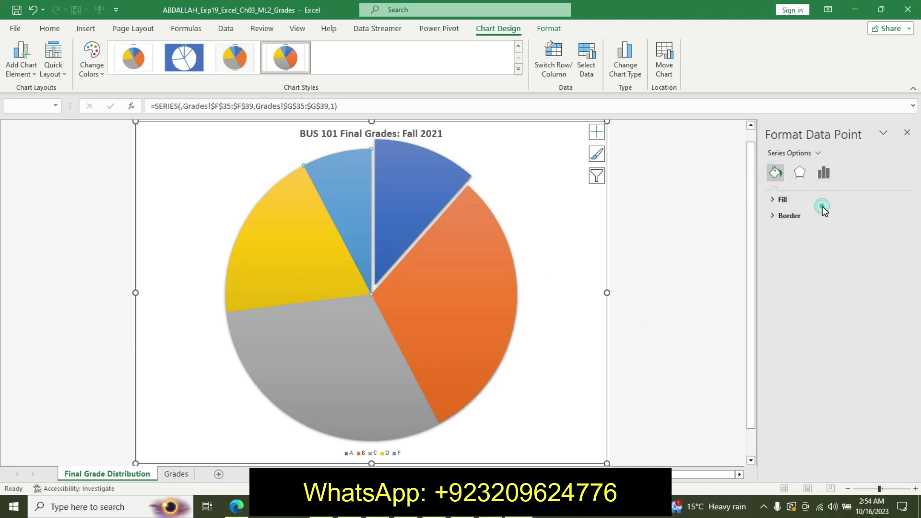
{"action": "left_click", "coordinate": [796, 200]}
{"action": "left_click", "coordinate": [901, 317]}
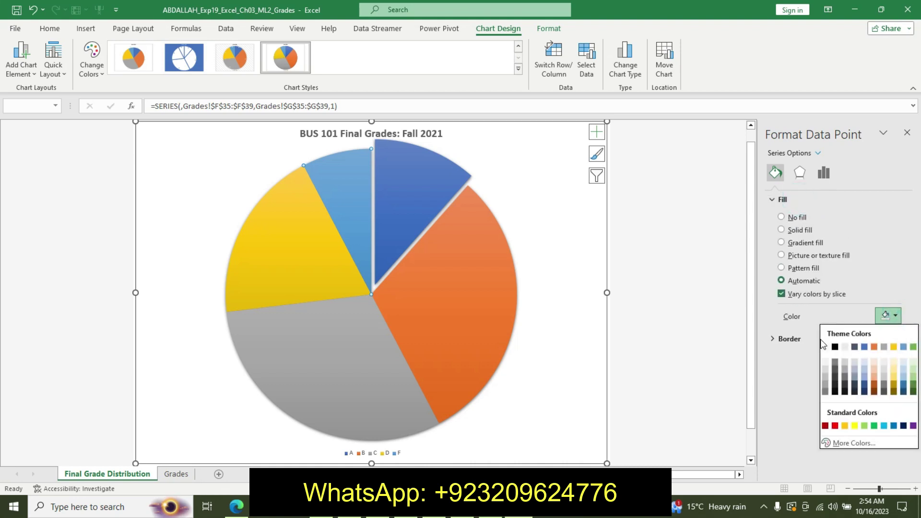
{"action": "left_click", "coordinate": [830, 430]}
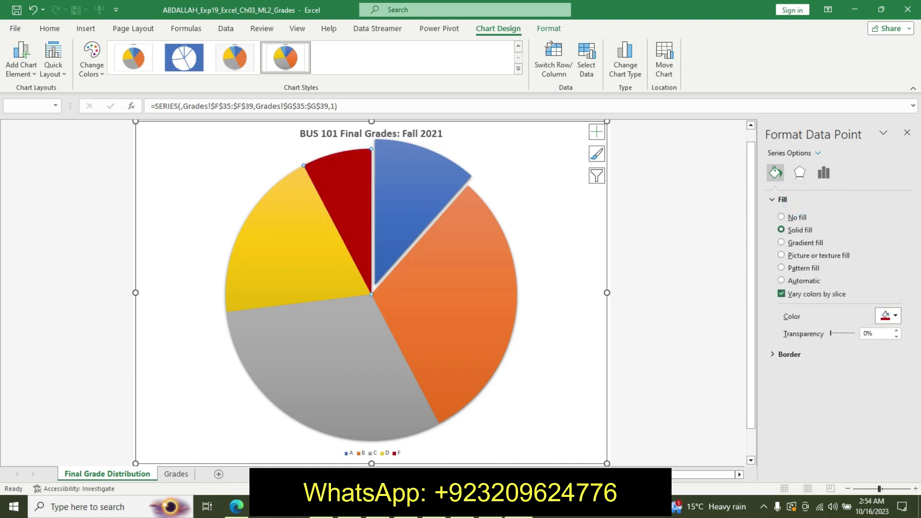
Step: Uncheck Legend in Chart Elements to remove the pie chart's legend
{"action": "key", "text": "alt+Tab"}
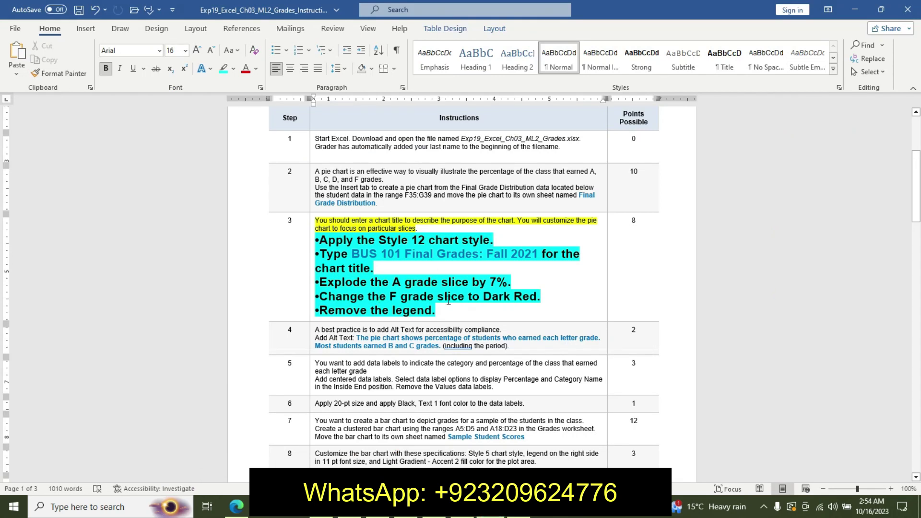
{"action": "key", "text": "alt+Tab"}
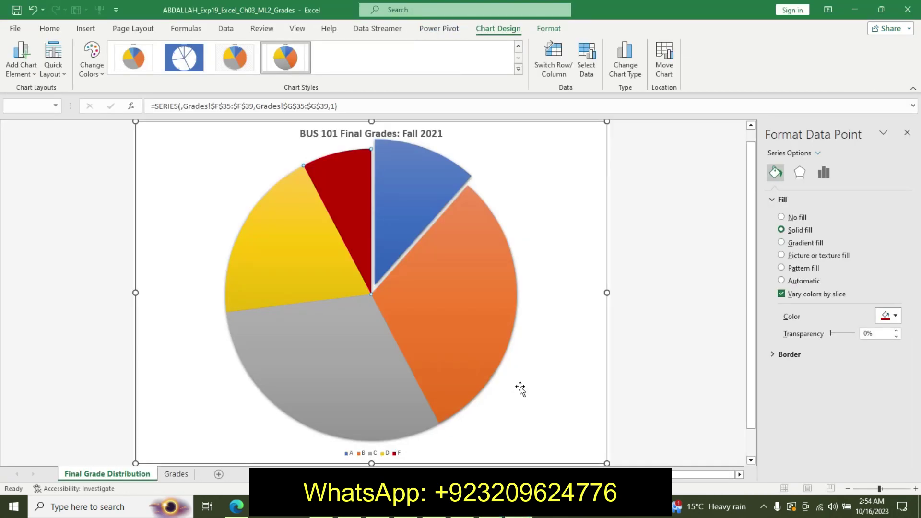
{"action": "left_click", "coordinate": [596, 132]}
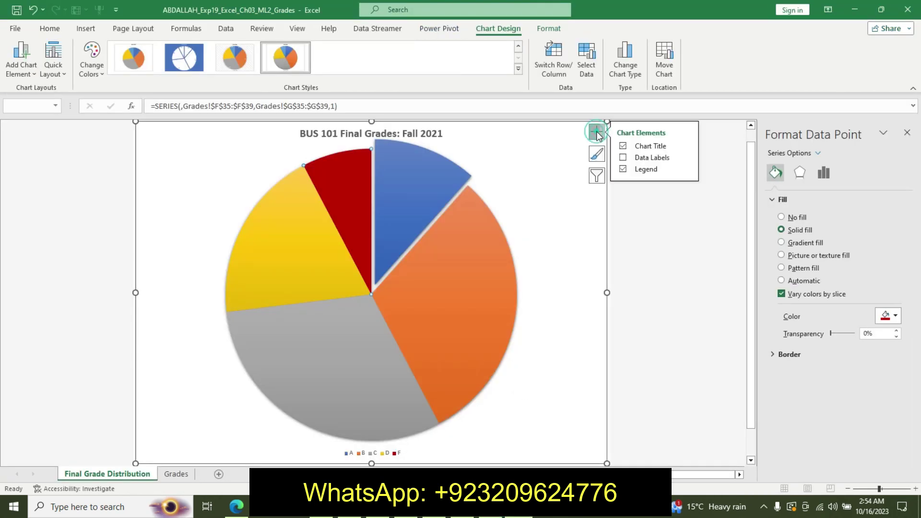
{"action": "left_click", "coordinate": [623, 169]}
{"action": "key", "text": "alt+Tab"}
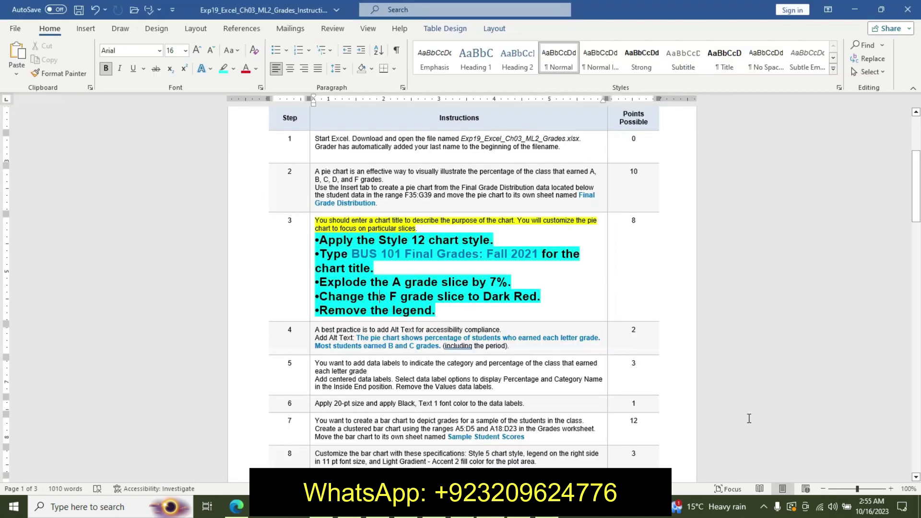
{"action": "key", "text": "alt+Tab"}
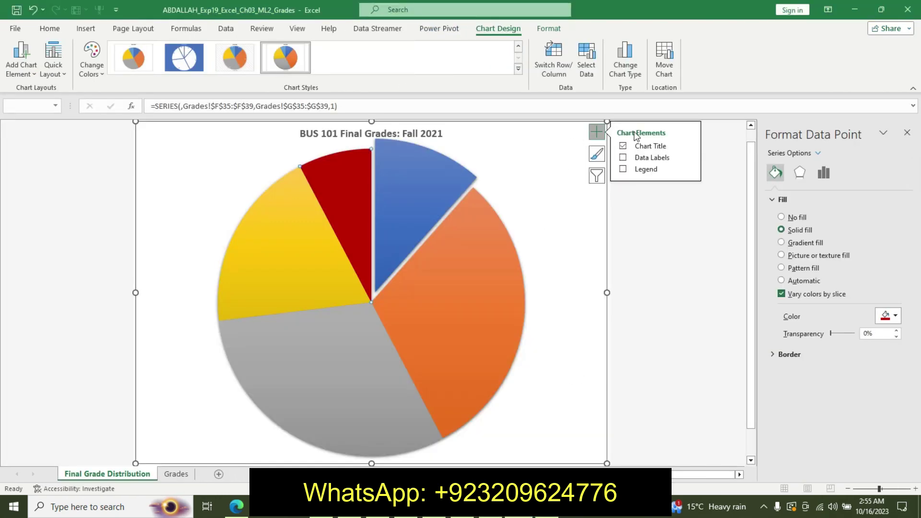
{"action": "key", "text": "alt+Tab"}
Step: Undo step 3's formatting and highlight step 4's first line yellow
{"action": "key", "text": "ctrl+z"}
{"action": "key", "text": "ctrl+z"}
{"action": "key", "text": "ctrl+z"}
{"action": "key", "text": "ctrl+z"}
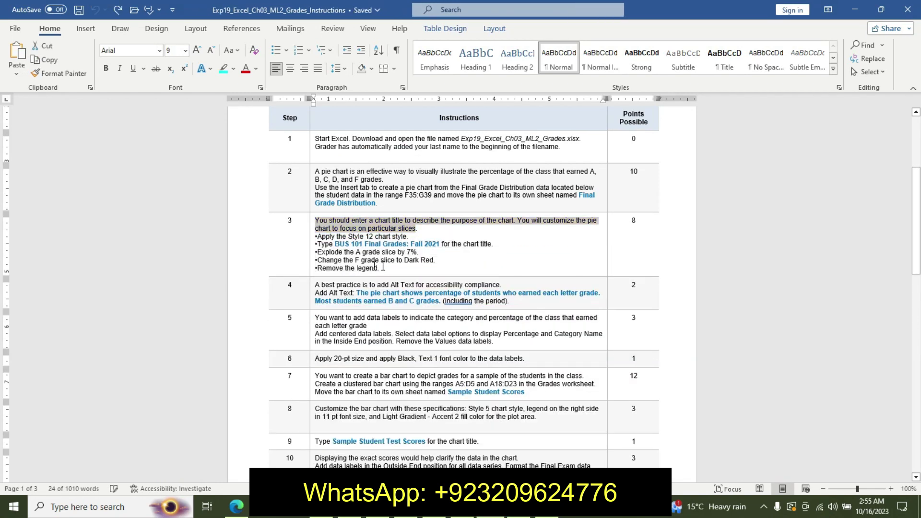
{"action": "left_click_drag", "start_coordinate": [317, 284], "coordinate": [403, 271]}
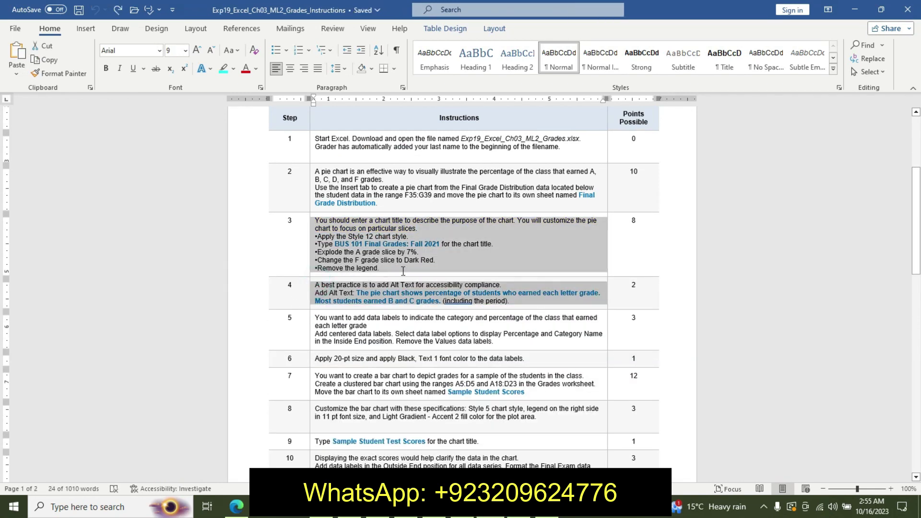
{"action": "left_click", "coordinate": [432, 278]}
{"action": "left_click_drag", "start_coordinate": [318, 285], "coordinate": [502, 285]}
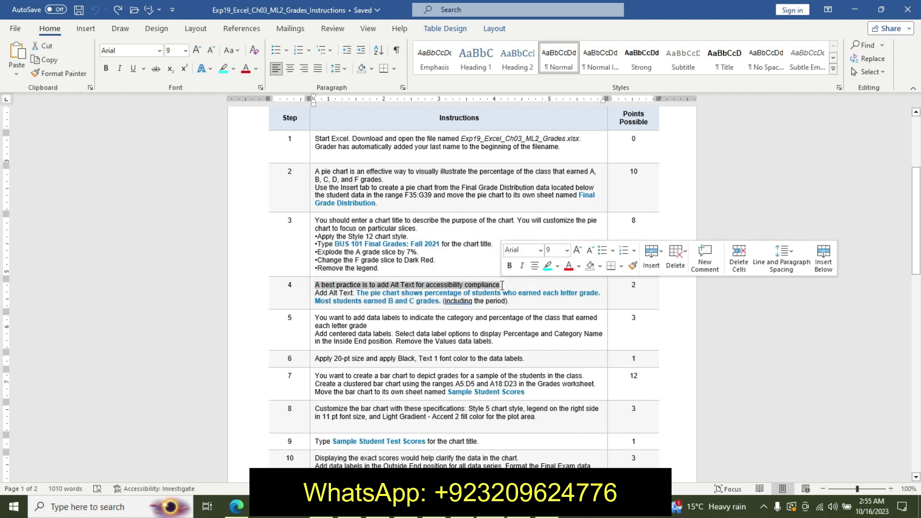
{"action": "left_click", "coordinate": [558, 266]}
{"action": "left_click", "coordinate": [552, 289]}
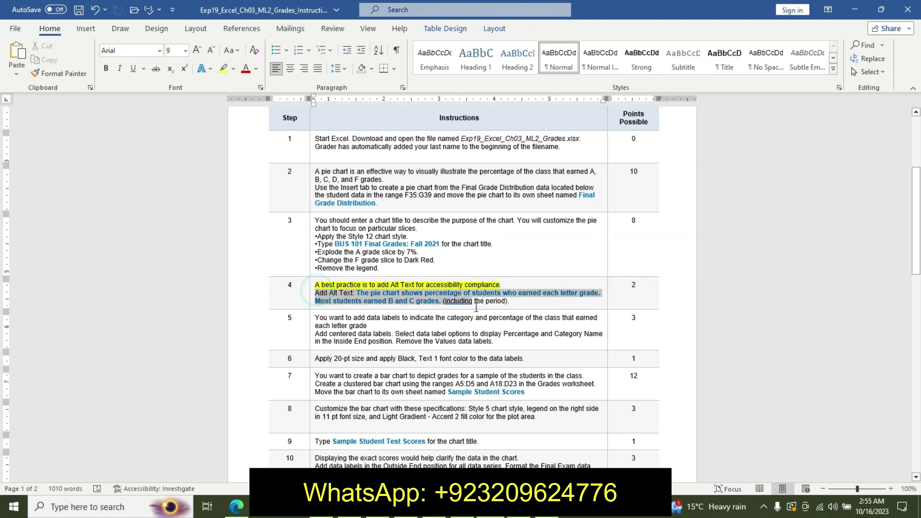
Step: Make step 4's Add Alt Text lines 16 pt bold with turquoise highlight
{"action": "left_click_drag", "start_coordinate": [318, 288], "coordinate": [510, 301]}
{"action": "left_click", "coordinate": [509, 301]}
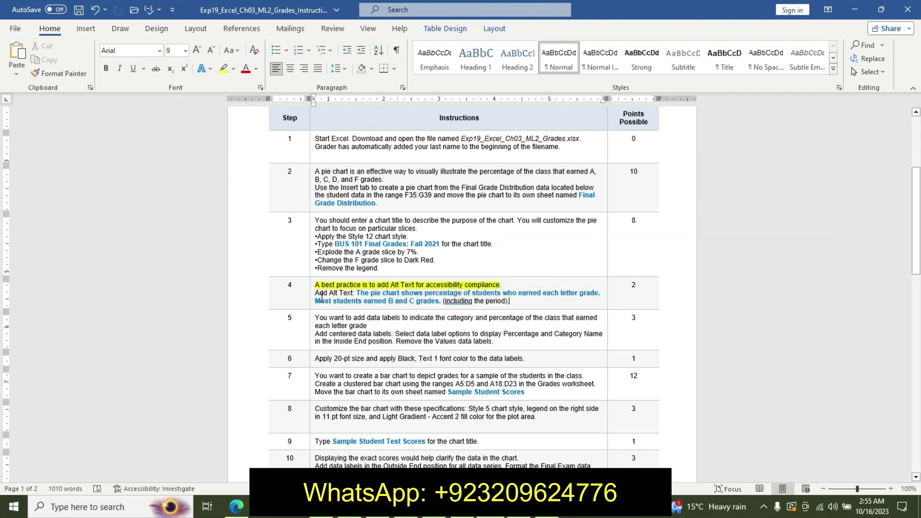
{"action": "left_click_drag", "start_coordinate": [317, 293], "coordinate": [509, 301]}
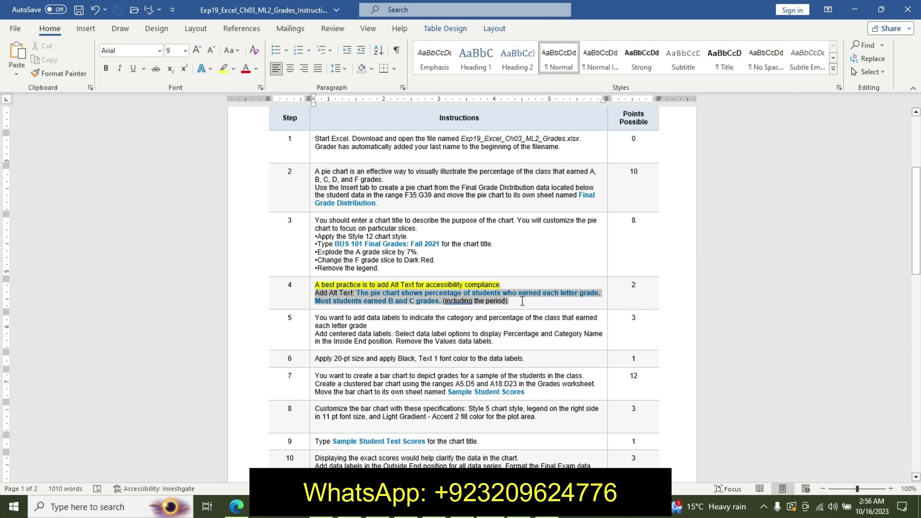
{"action": "left_click", "coordinate": [588, 266]}
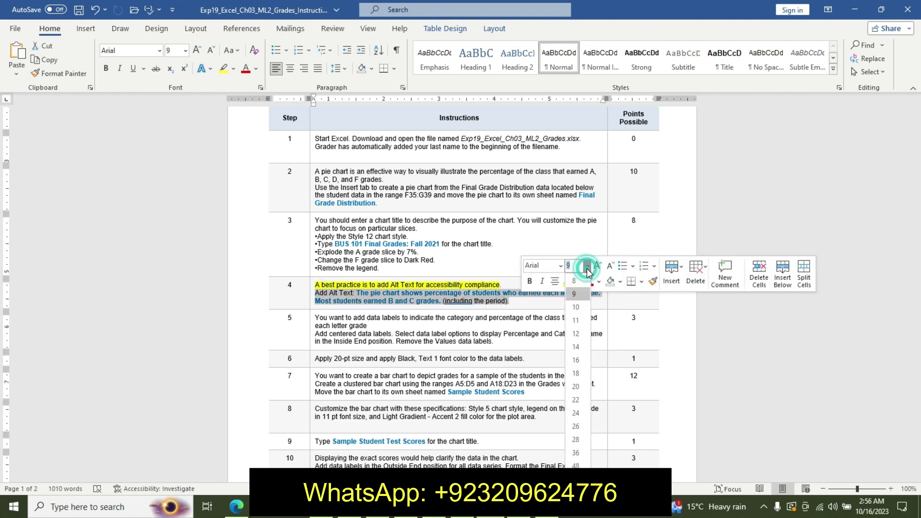
{"action": "left_click", "coordinate": [579, 359]}
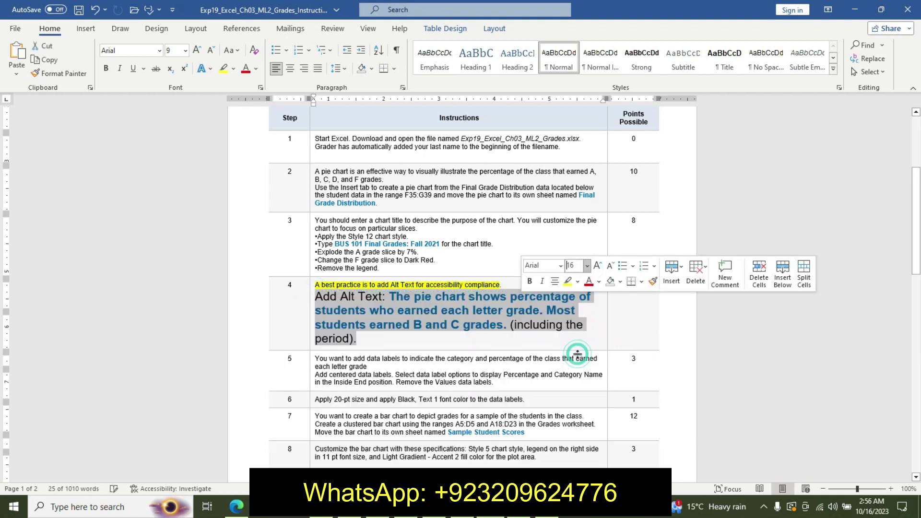
{"action": "left_click", "coordinate": [531, 282]}
{"action": "left_click", "coordinate": [578, 281]}
{"action": "left_click", "coordinate": [605, 301]}
Step: Select the alt text description sentences ending after "grades."
{"action": "left_click_drag", "start_coordinate": [399, 299], "coordinate": [500, 325]}
{"action": "key", "text": "ctrl+c"}
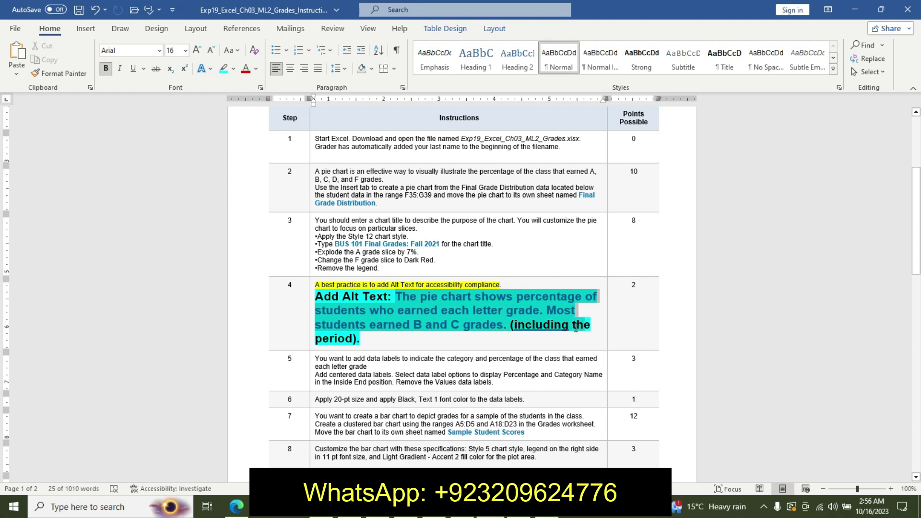
{"action": "left_click_drag", "start_coordinate": [514, 329], "coordinate": [508, 330]}
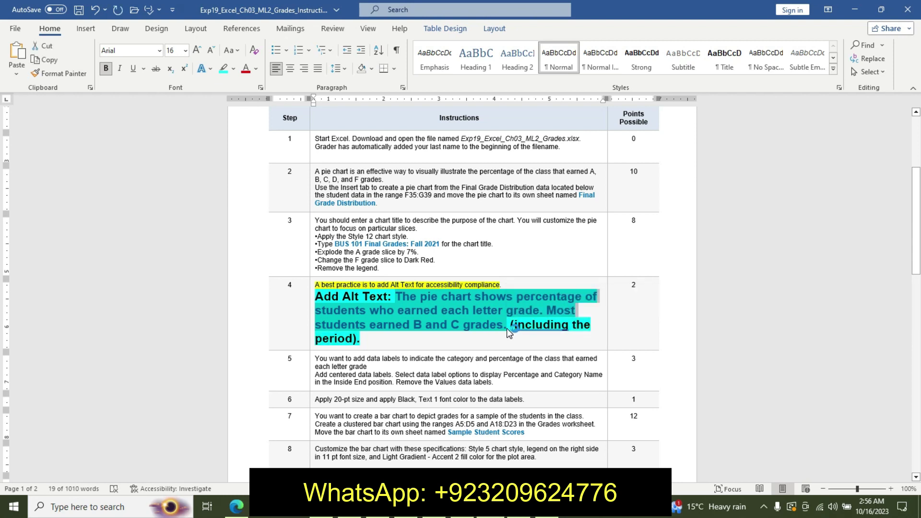
{"action": "key", "text": "alt+Tab"}
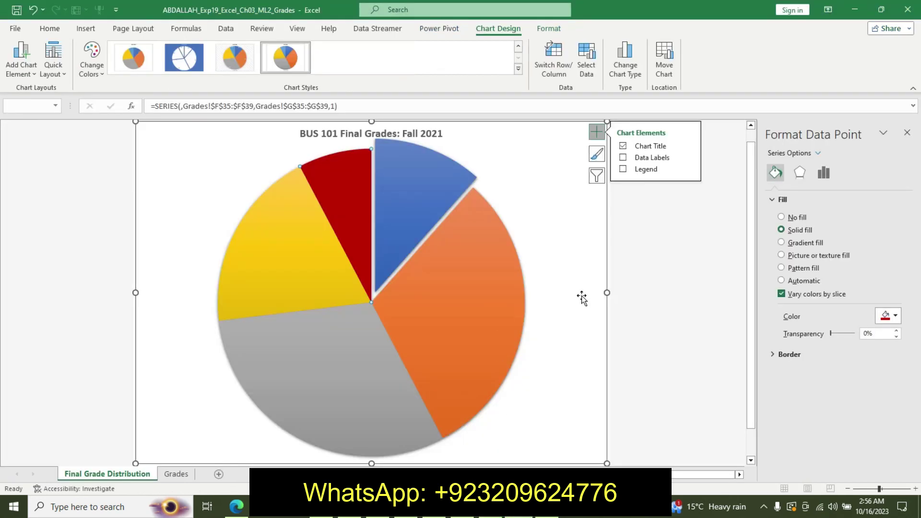
Step: Paste the letter-grade percentage description into the pie chart's Alt Text pane and close it
{"action": "right_click", "coordinate": [587, 299]}
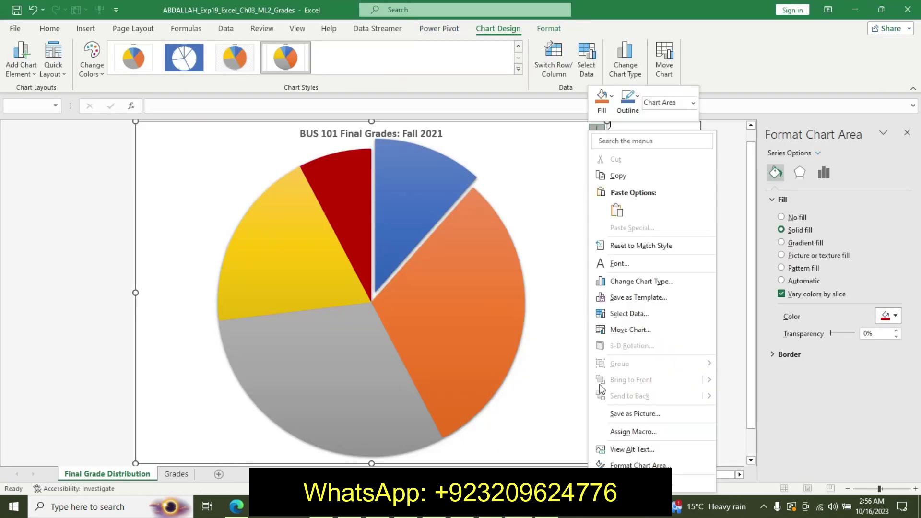
{"action": "left_click", "coordinate": [611, 445]}
{"action": "left_click", "coordinate": [787, 264]}
{"action": "key", "text": "ctrl+v"}
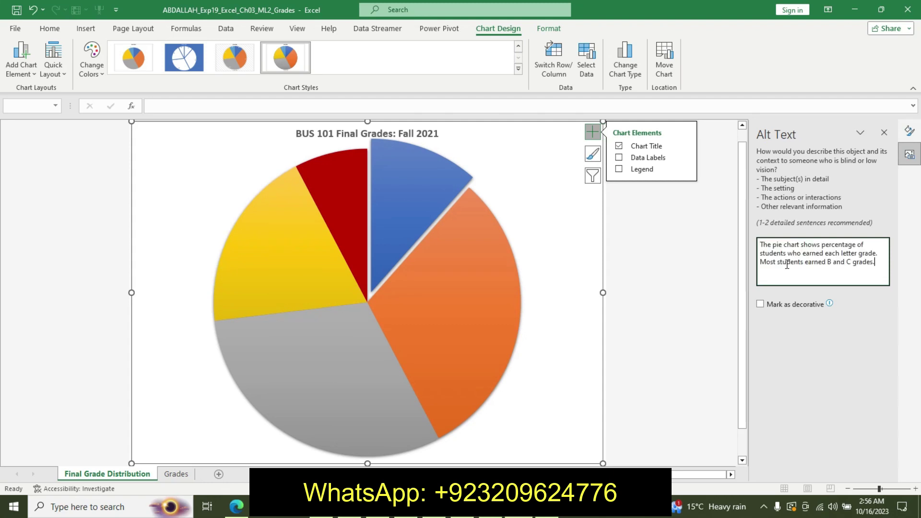
{"action": "left_click", "coordinate": [885, 136]}
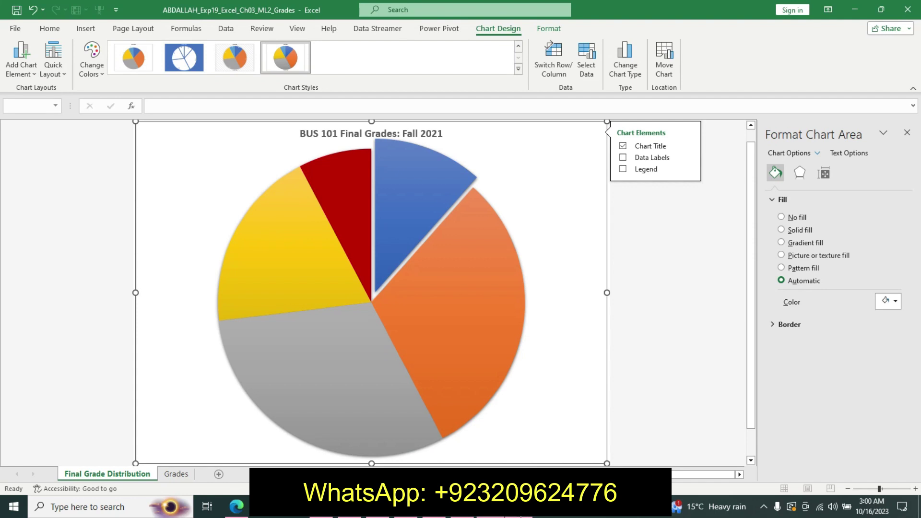
{"action": "key", "text": "alt+Tab"}
Step: Undo step 4's emphasis and highlight step 5's first sentence in yellow
{"action": "key", "text": "ctrl+z"}
{"action": "key", "text": "ctrl+z"}
{"action": "key", "text": "ctrl+z"}
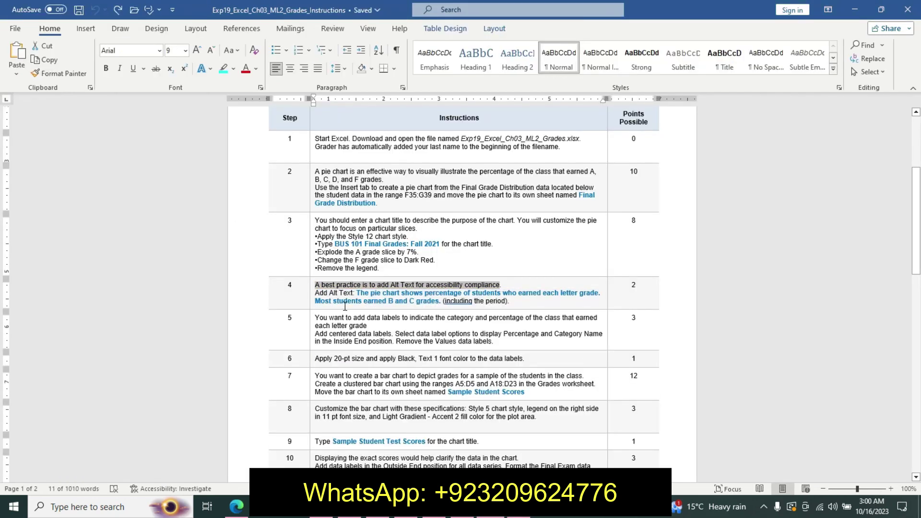
{"action": "left_click_drag", "start_coordinate": [321, 317], "coordinate": [367, 325]}
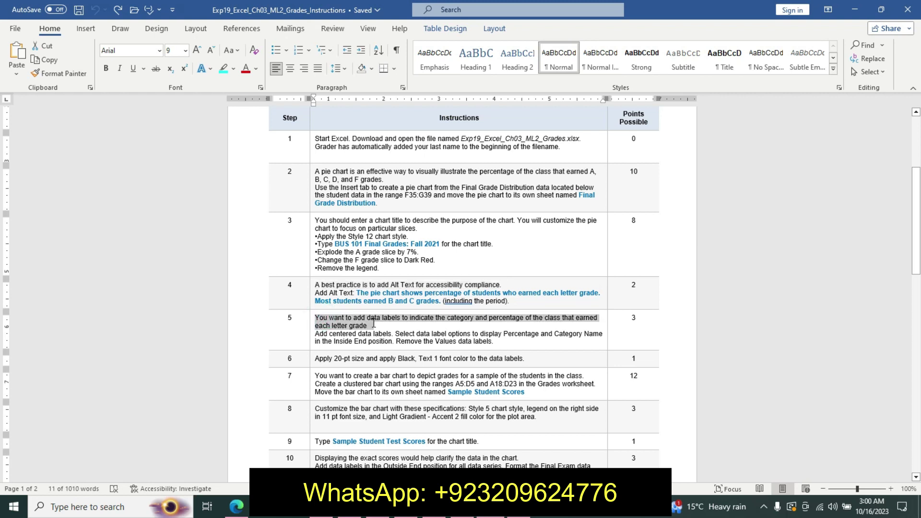
{"action": "left_click", "coordinate": [429, 304]}
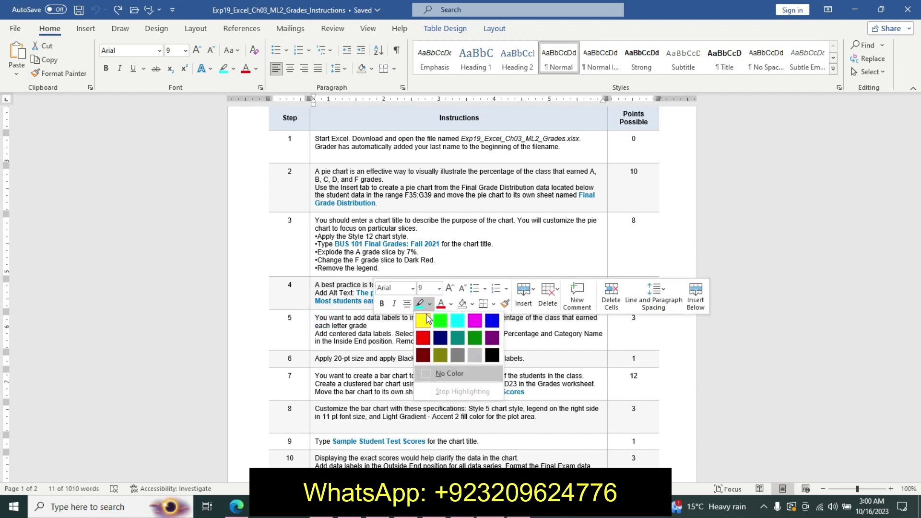
{"action": "left_click", "coordinate": [421, 318]}
Step: Make step 5's second sentence 14 pt, bold and turquoise-highlighted
{"action": "left_click_drag", "start_coordinate": [323, 334], "coordinate": [494, 342]}
{"action": "left_click", "coordinate": [575, 303]}
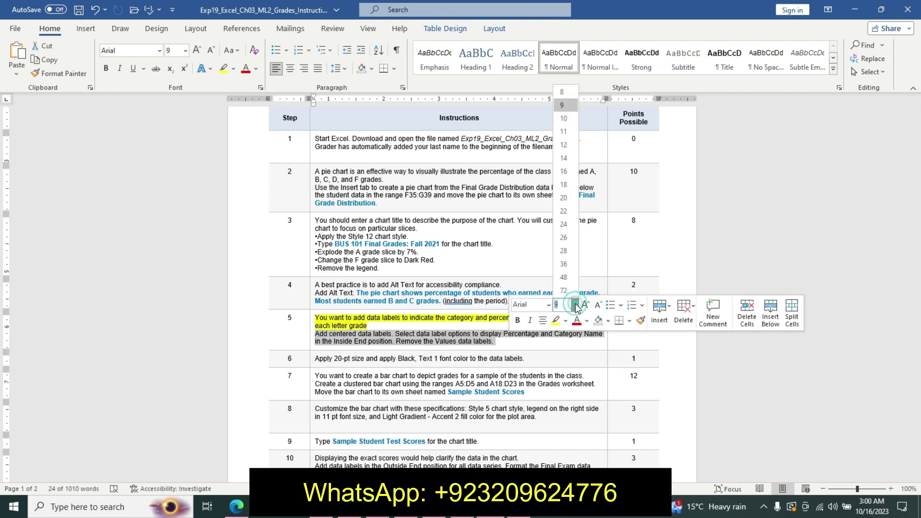
{"action": "left_click", "coordinate": [565, 168]}
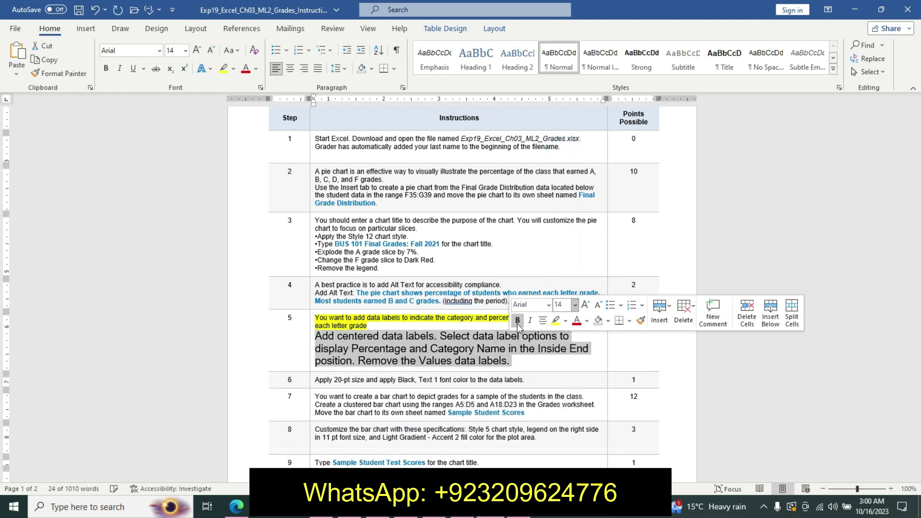
{"action": "left_click", "coordinate": [518, 321]}
{"action": "left_click", "coordinate": [567, 324]}
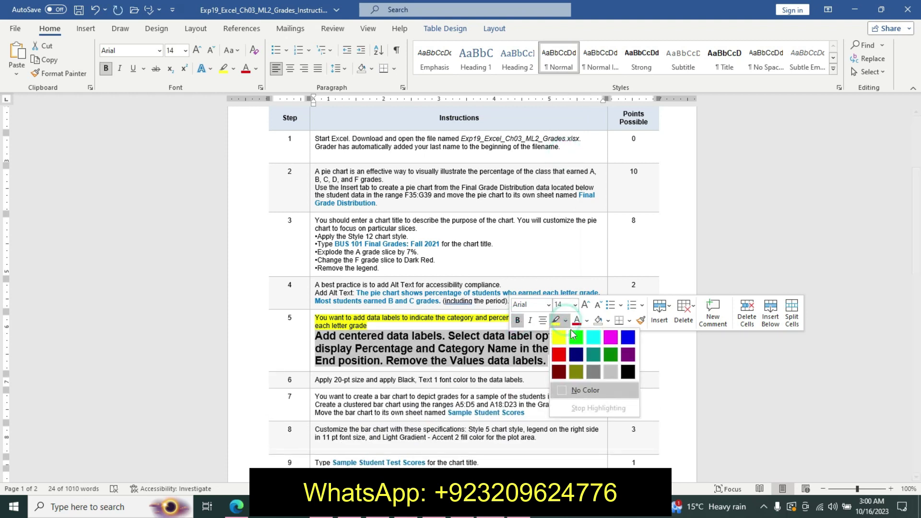
{"action": "left_click", "coordinate": [594, 339]}
{"action": "left_click", "coordinate": [415, 360]}
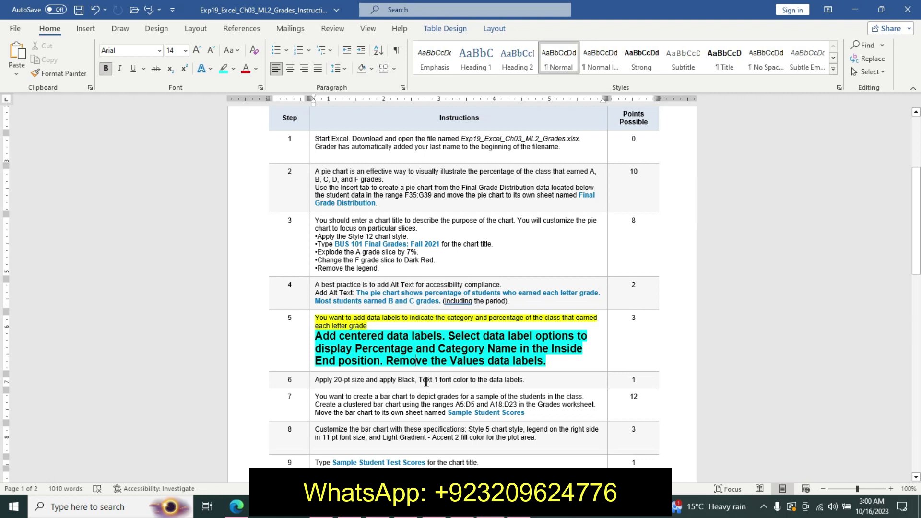
{"action": "key", "text": "alt+Tab"}
Step: Open the pie chart's full data label options under Chart Elements > Data Labels
{"action": "left_click", "coordinate": [597, 131]}
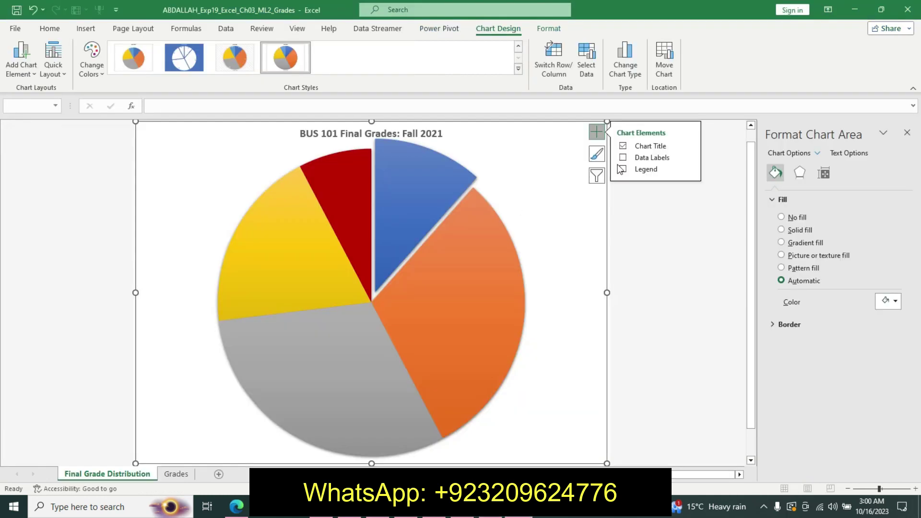
{"action": "left_click", "coordinate": [686, 157]}
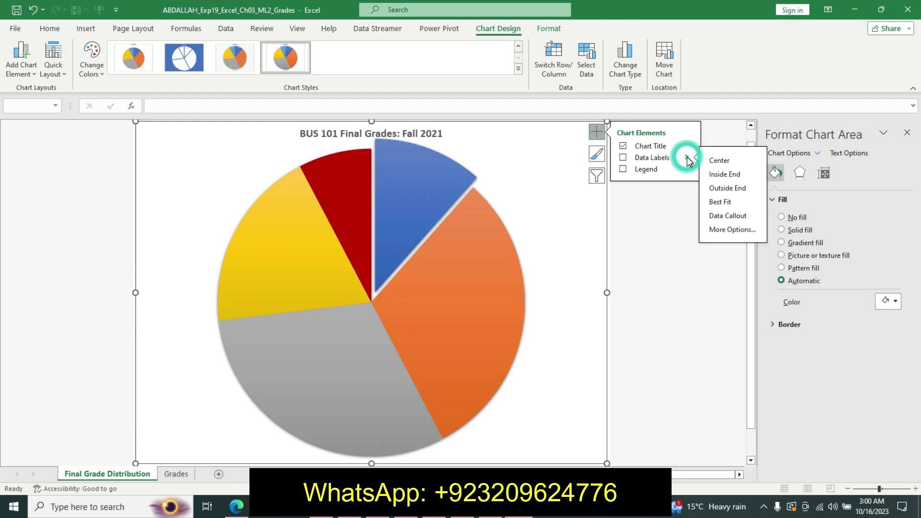
{"action": "left_click", "coordinate": [718, 230]}
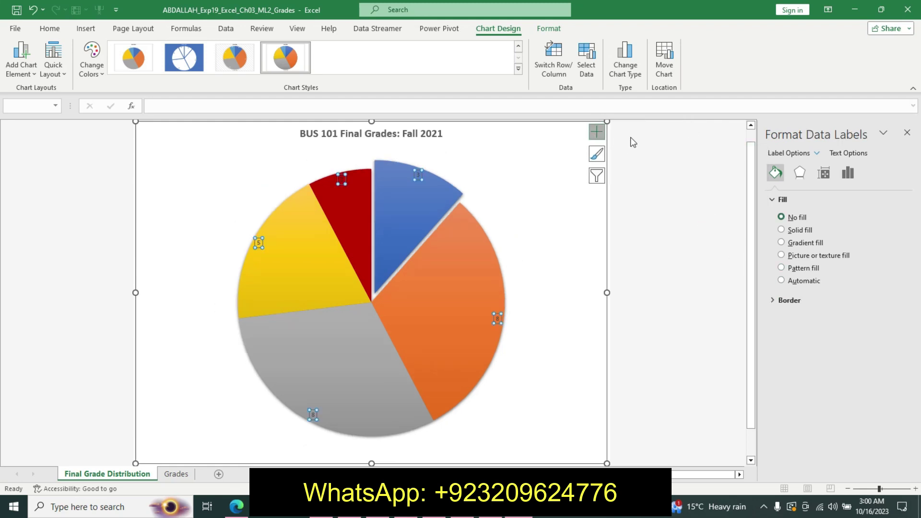
{"action": "left_click", "coordinate": [846, 176]}
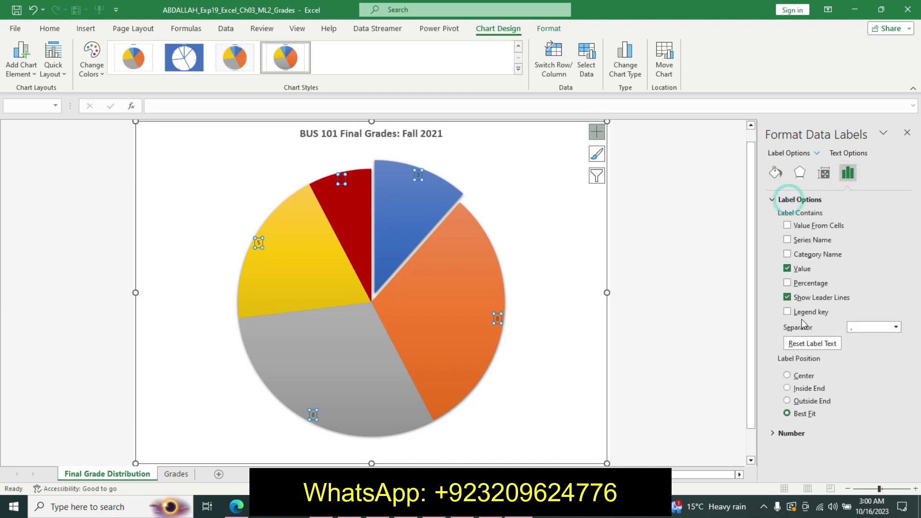
{"action": "left_click", "coordinate": [484, 514]}
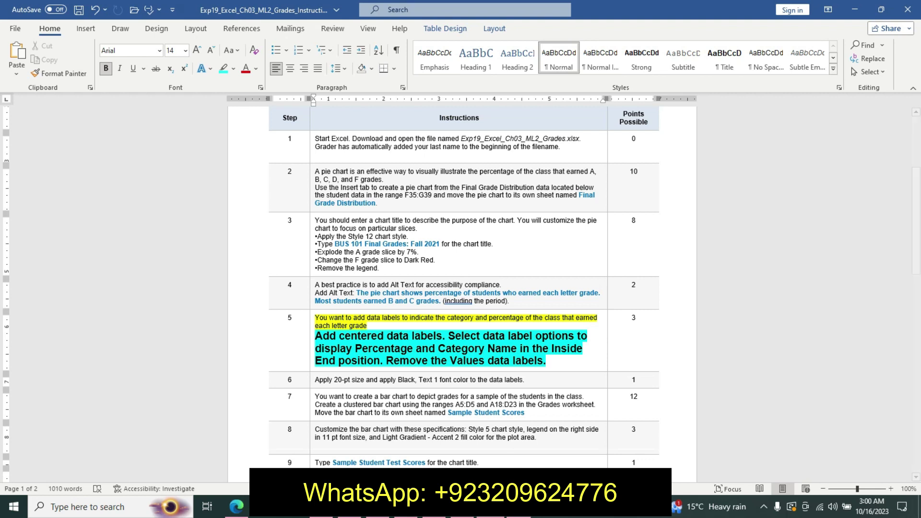
{"action": "key", "text": "alt+Tab"}
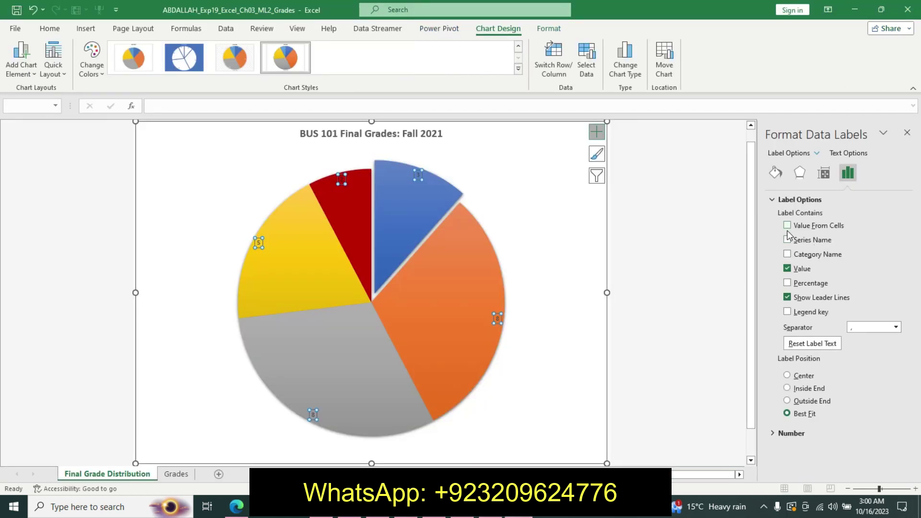
Step: Label slices with category name and percentage only, without leader lines, at Inside End
{"action": "left_click", "coordinate": [788, 254]}
{"action": "left_click", "coordinate": [787, 284]}
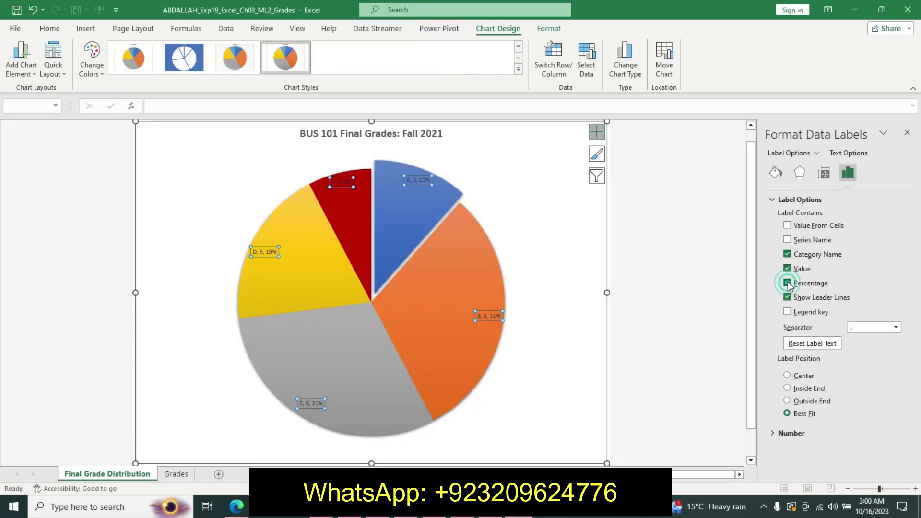
{"action": "left_click", "coordinate": [788, 269]}
{"action": "left_click", "coordinate": [788, 298]}
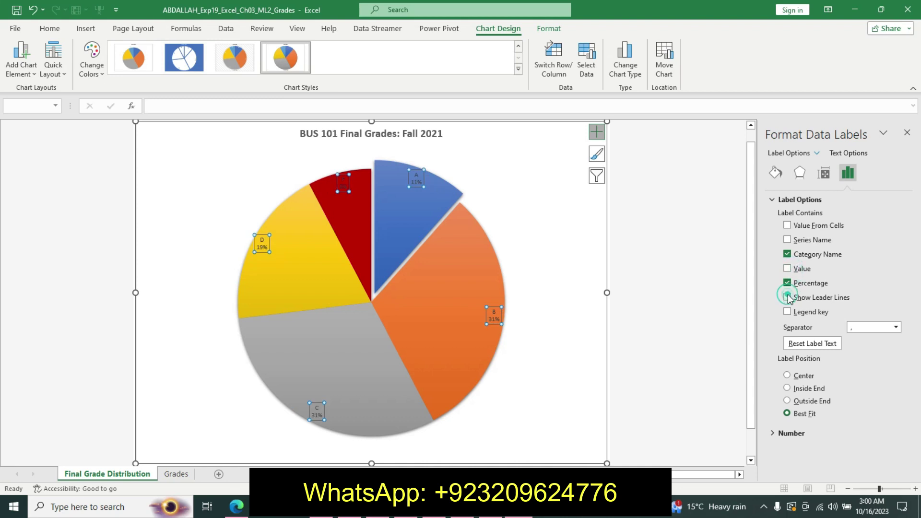
{"action": "left_click", "coordinate": [787, 389]}
{"action": "key", "text": "alt+Tab"}
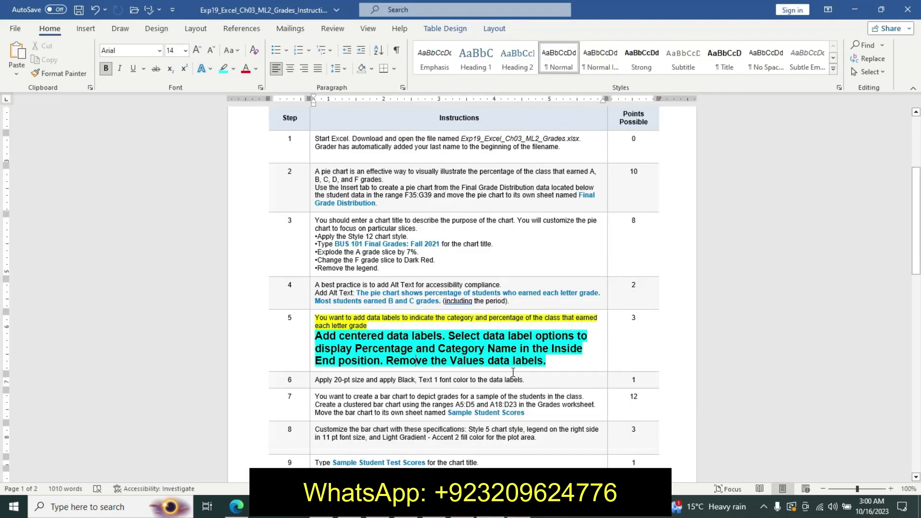
{"action": "key", "text": "alt+Tab"}
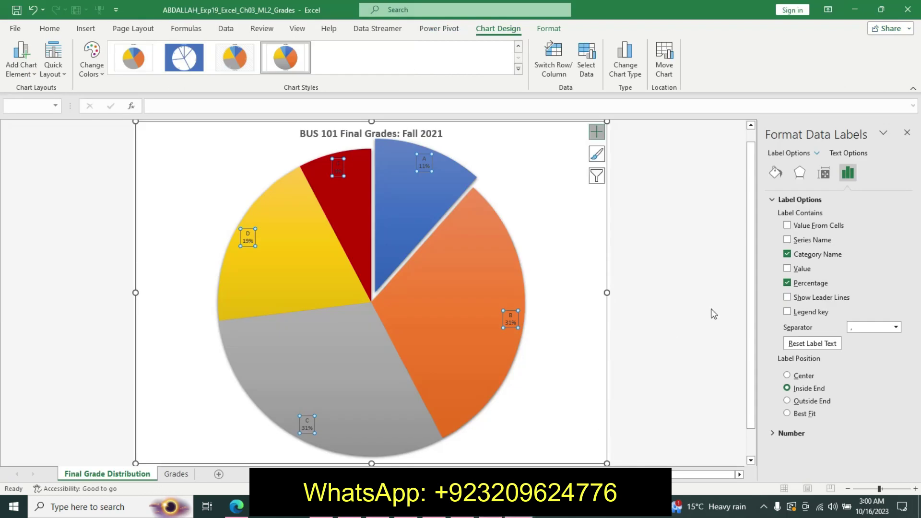
{"action": "left_click", "coordinate": [907, 133]}
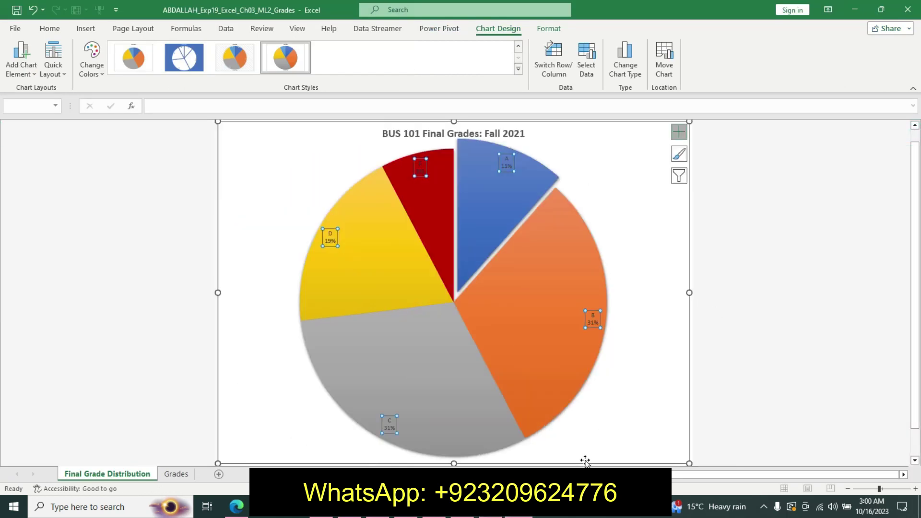
{"action": "left_click", "coordinate": [500, 515]}
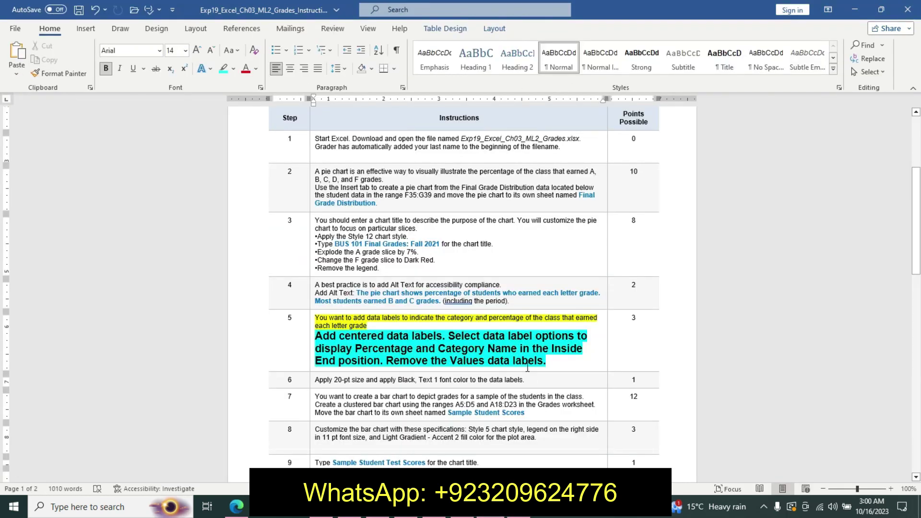
Step: Revert step 5 to plain text and make step 6 bold 12 pt with cyan highlight
{"action": "key", "text": "ctrl+z"}
{"action": "key", "text": "ctrl+z"}
{"action": "key", "text": "ctrl+z"}
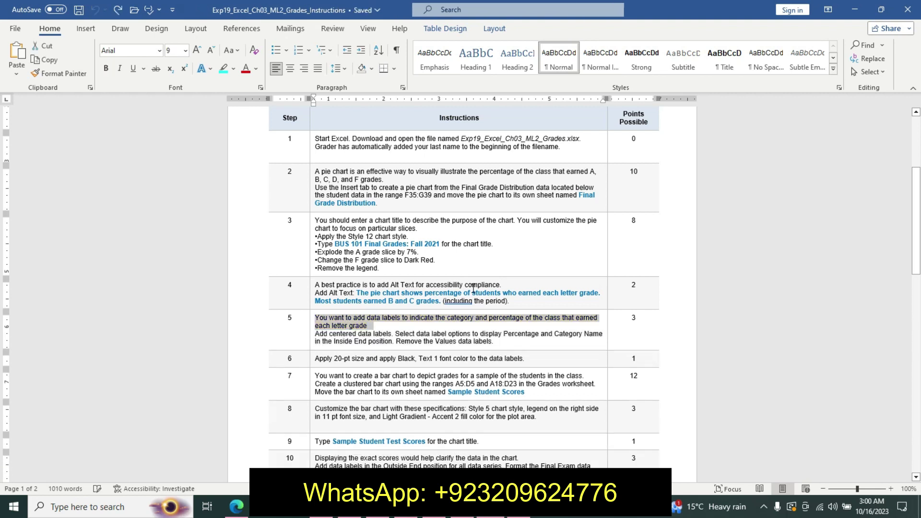
{"action": "scroll", "coordinate": [816, 235], "scroll_direction": "down", "scroll_amount": 1}
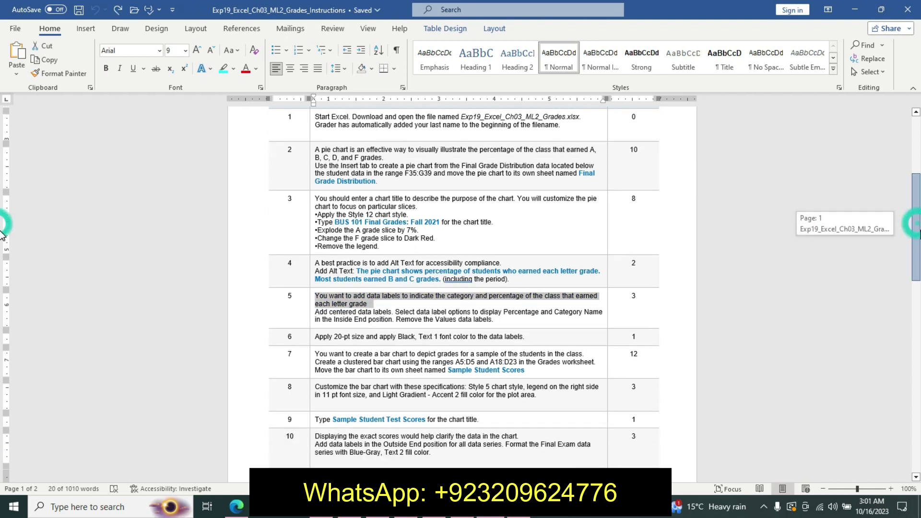
{"action": "left_click", "coordinate": [311, 339]}
{"action": "left_click", "coordinate": [378, 303]}
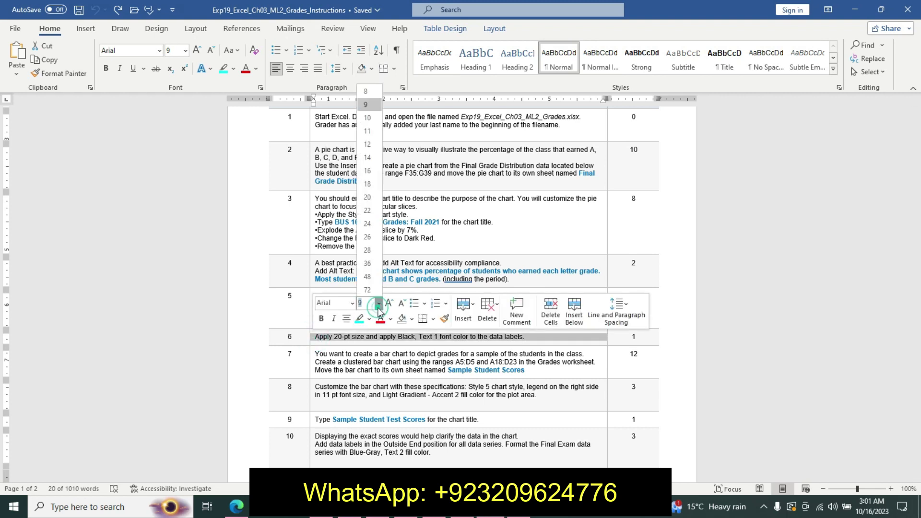
{"action": "left_click", "coordinate": [368, 144]}
{"action": "left_click", "coordinate": [322, 318]}
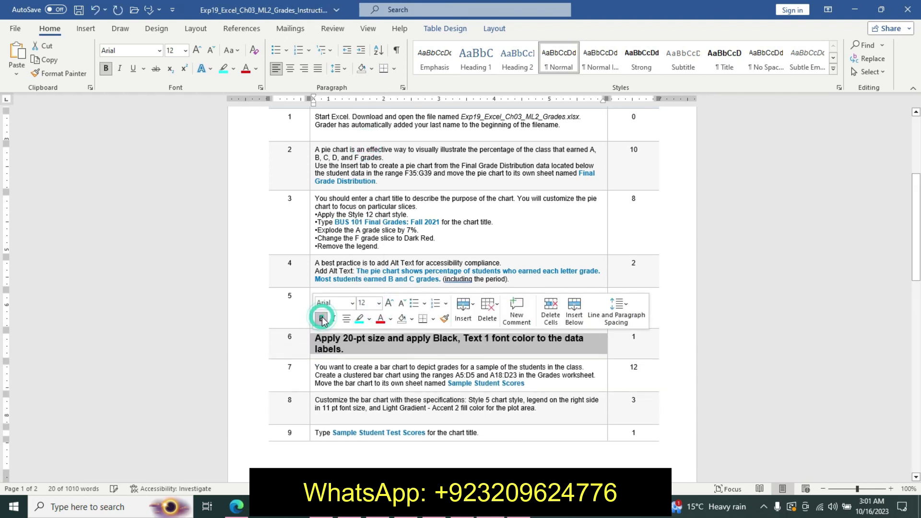
{"action": "left_click", "coordinate": [360, 318]}
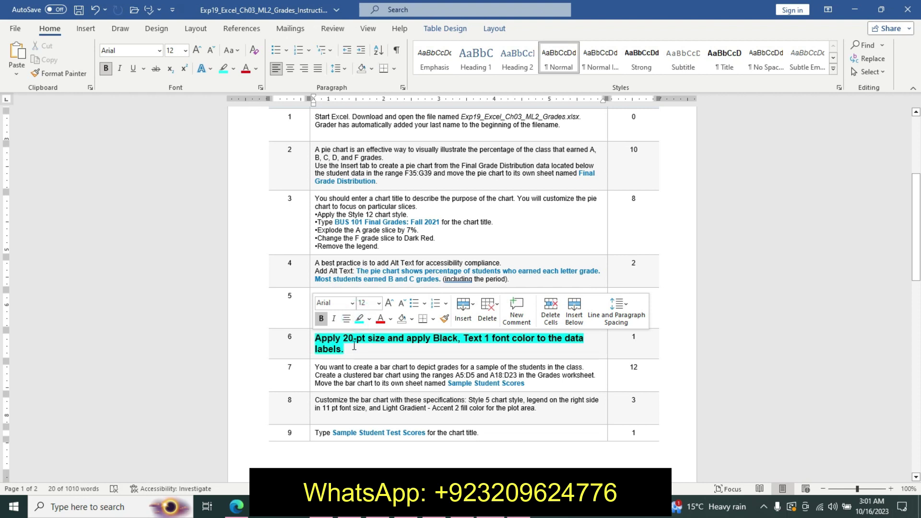
{"action": "key", "text": "Right"}
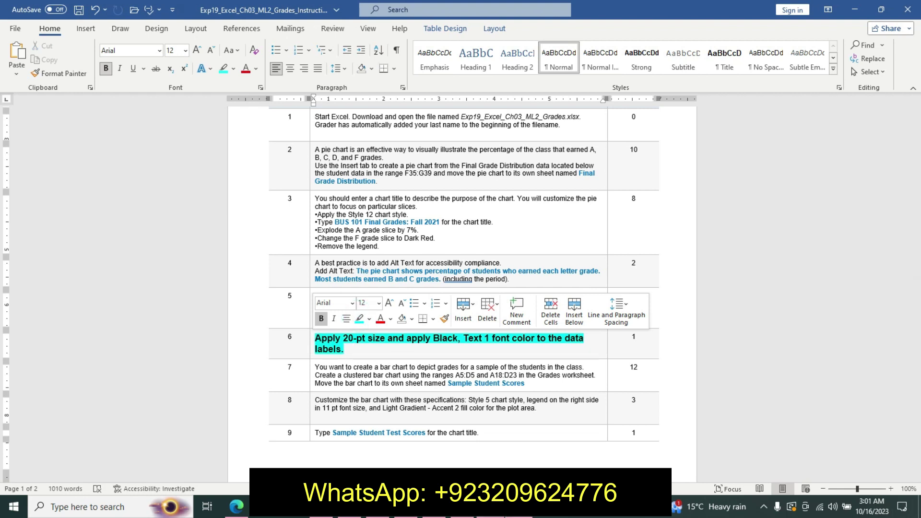
{"action": "left_click", "coordinate": [520, 508]}
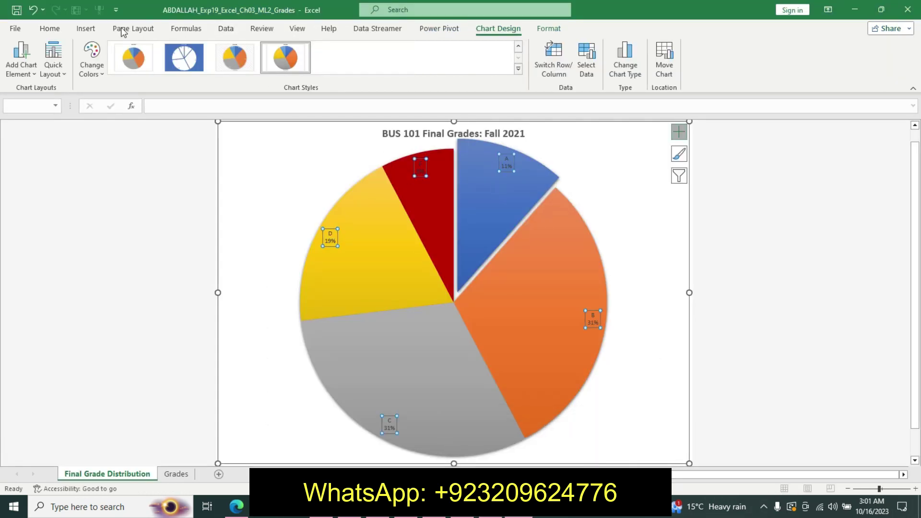
Step: Format the pie chart's data labels as 20 pt black text
{"action": "left_click", "coordinate": [49, 28]}
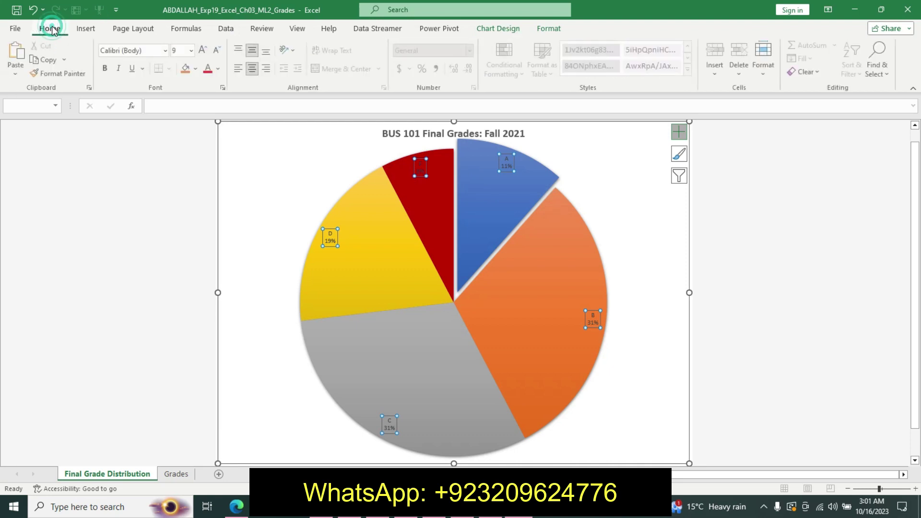
{"action": "left_click", "coordinate": [193, 50]}
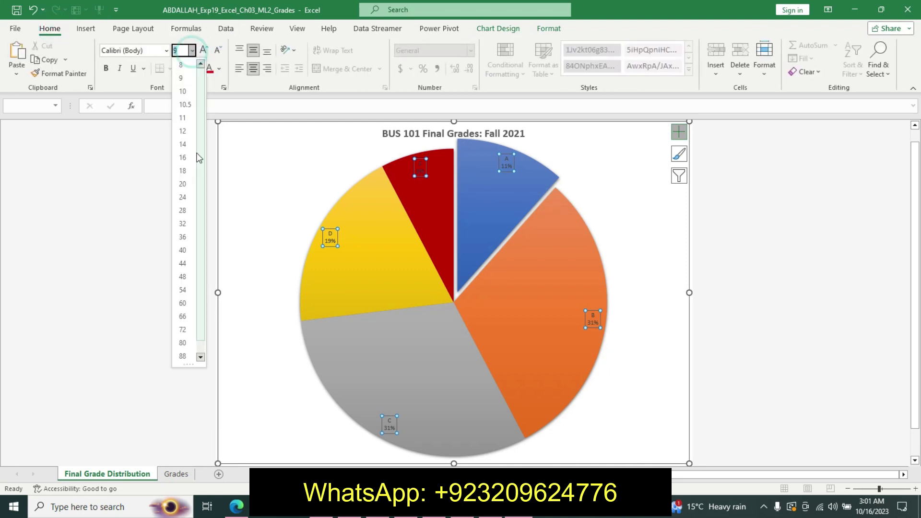
{"action": "left_click", "coordinate": [184, 184]}
{"action": "key", "text": "alt+Tab"}
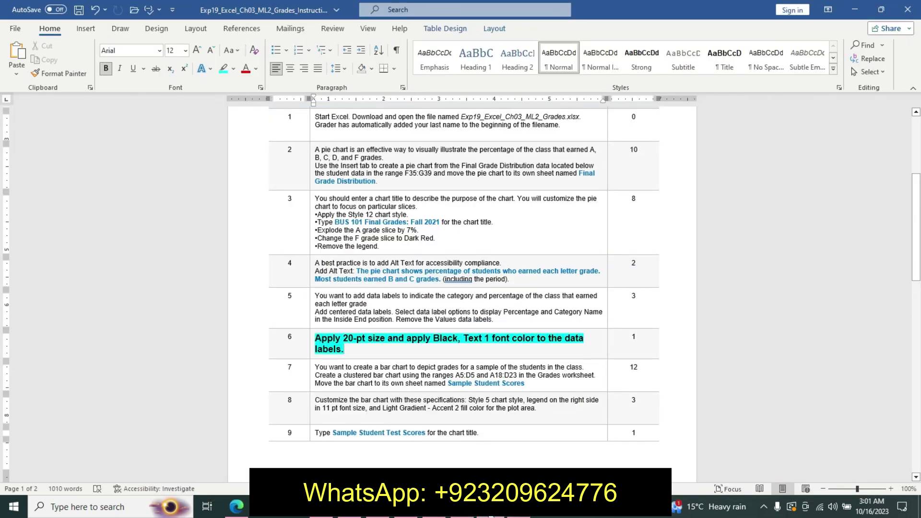
{"action": "mouse_move", "coordinate": [513, 507]}
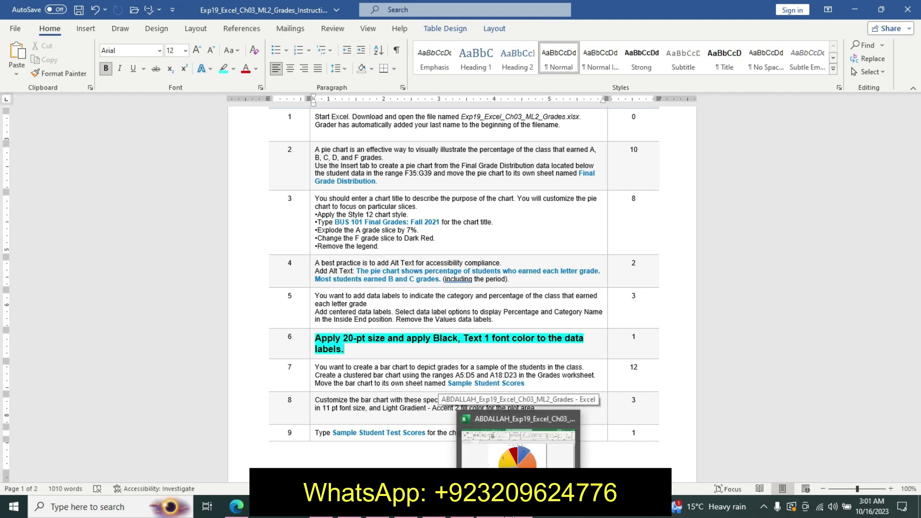
{"action": "left_click", "coordinate": [513, 516]}
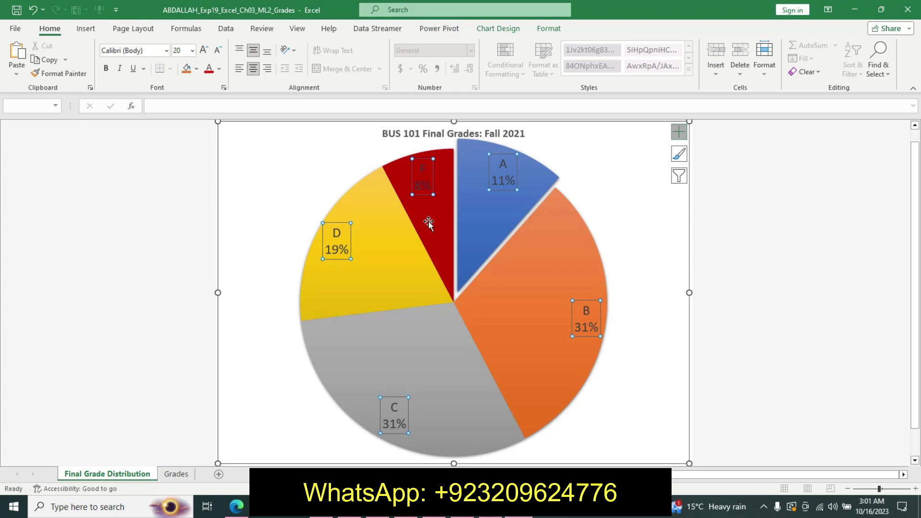
{"action": "left_click", "coordinate": [219, 70]}
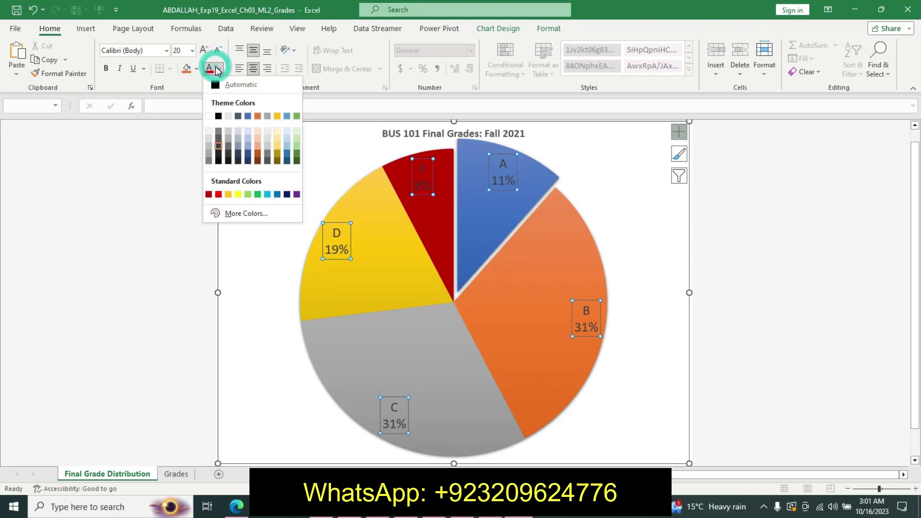
{"action": "left_click", "coordinate": [217, 114]}
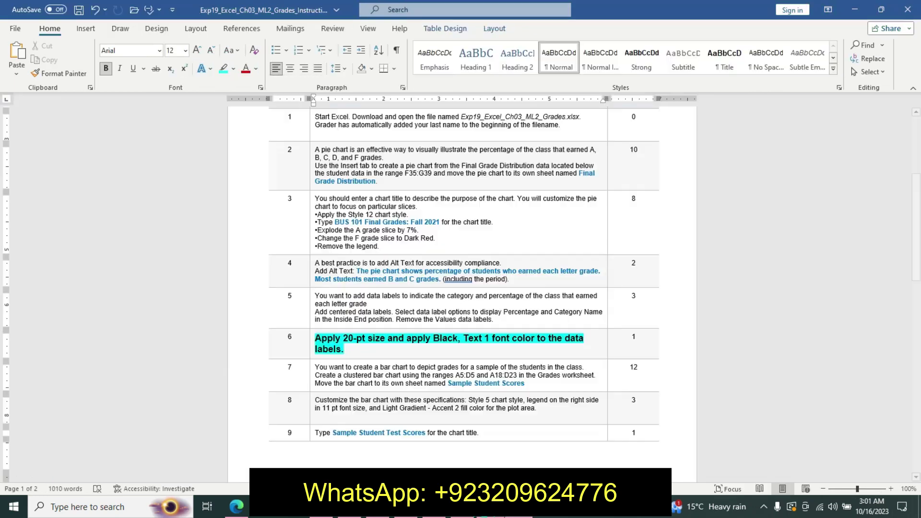
{"action": "left_click", "coordinate": [485, 510]}
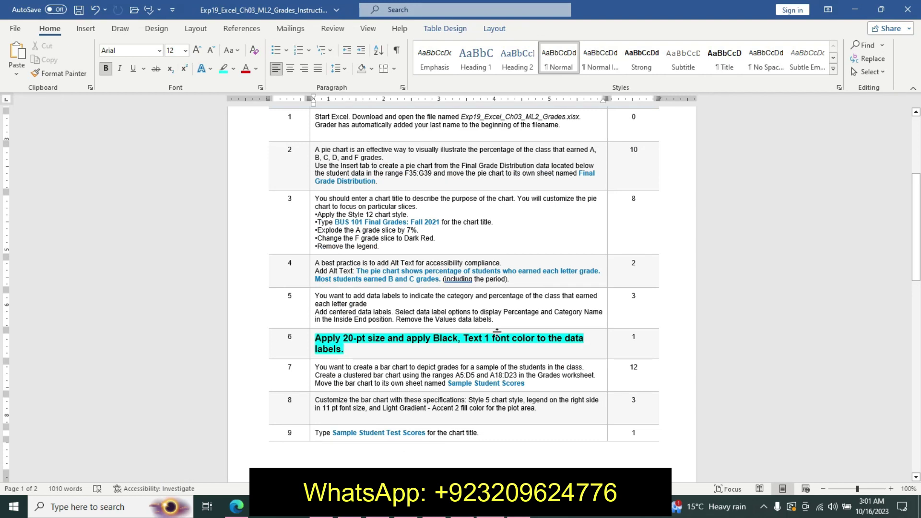
Step: Revert step 6 and make step 7 bold 14 pt cyan, first sentence highlighted yellow
{"action": "key", "text": "ctrl+z"}
{"action": "key", "text": "ctrl+z"}
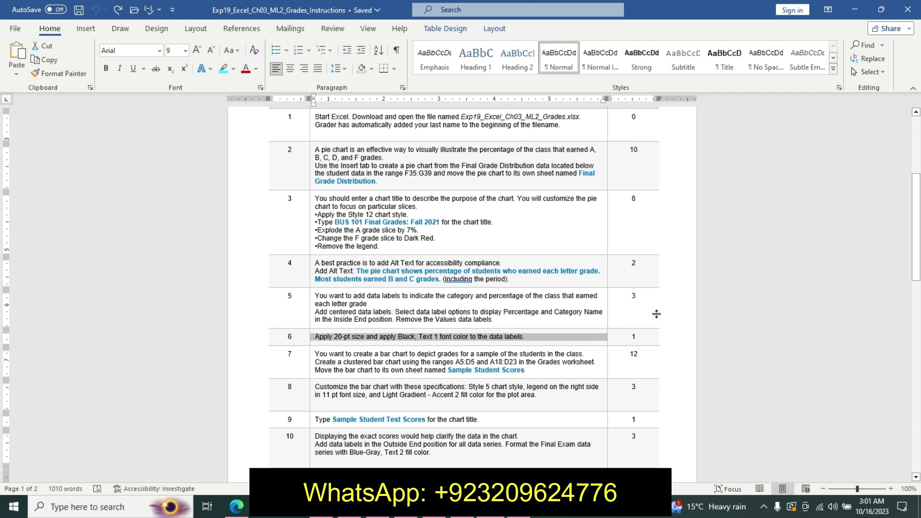
{"action": "left_click_drag", "start_coordinate": [916, 225], "coordinate": [916, 231]}
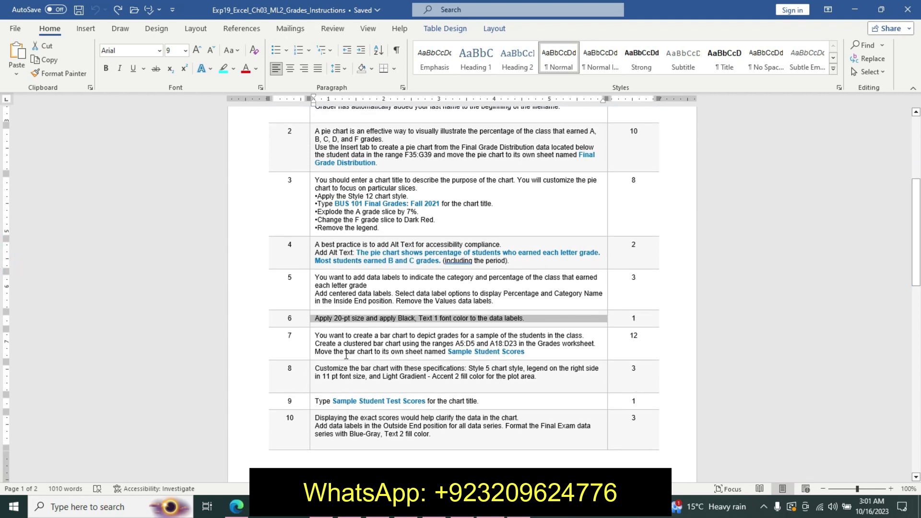
{"action": "left_click", "coordinate": [313, 346]}
{"action": "left_click", "coordinate": [380, 309]}
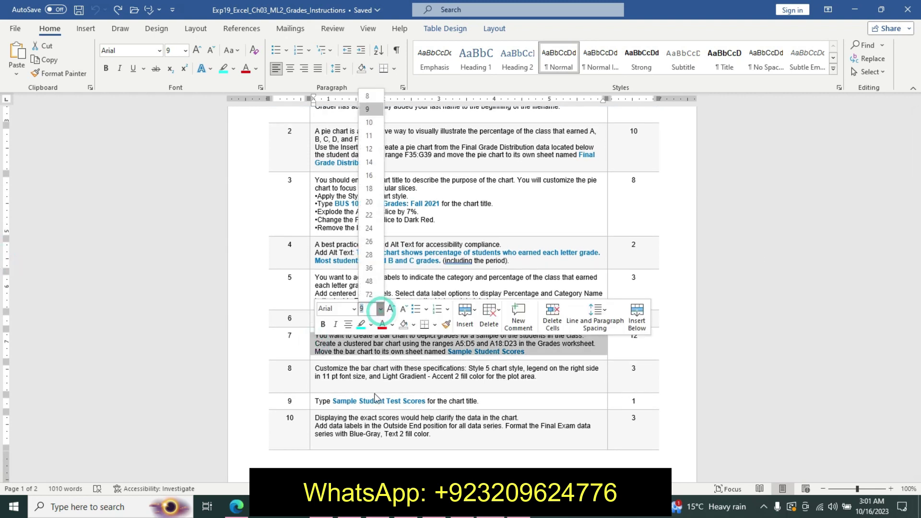
{"action": "left_click", "coordinate": [372, 161]}
{"action": "left_click", "coordinate": [323, 325]}
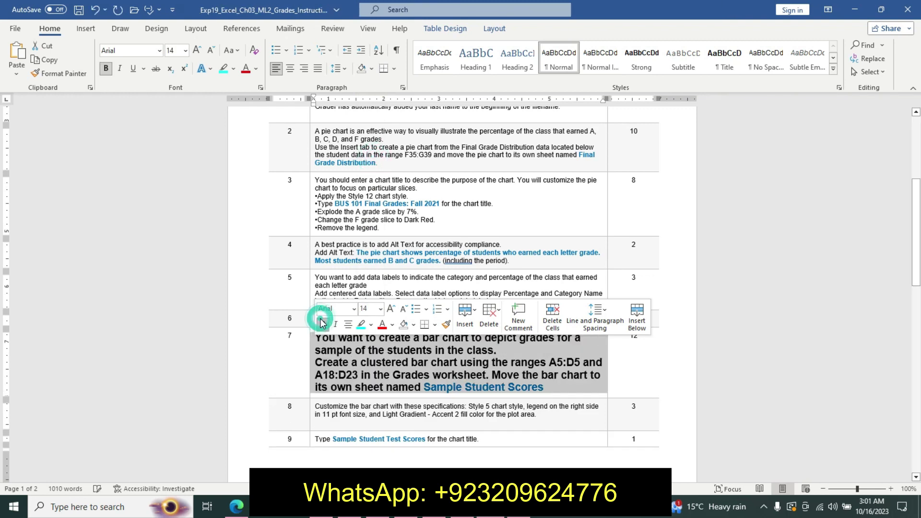
{"action": "left_click", "coordinate": [363, 325]}
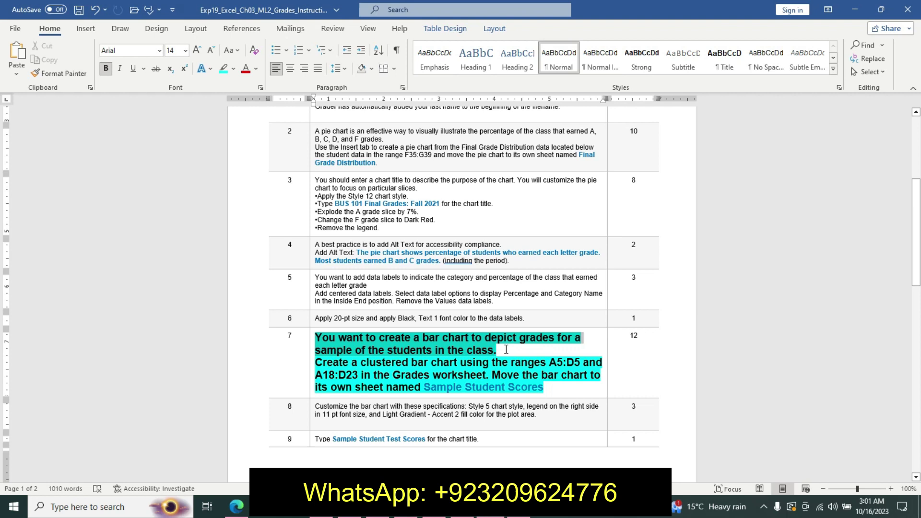
{"action": "left_click", "coordinate": [575, 329]}
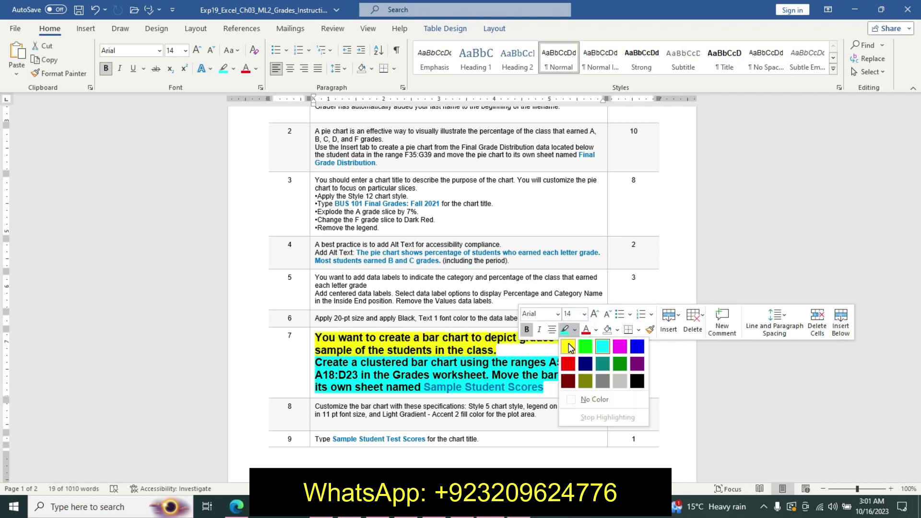
{"action": "left_click", "coordinate": [571, 347]}
{"action": "left_click", "coordinate": [455, 363]}
Step: Shrink step 7's first sentence to 9 pt and mark the range A5:D5
{"action": "left_click_drag", "start_coordinate": [319, 337], "coordinate": [533, 344]}
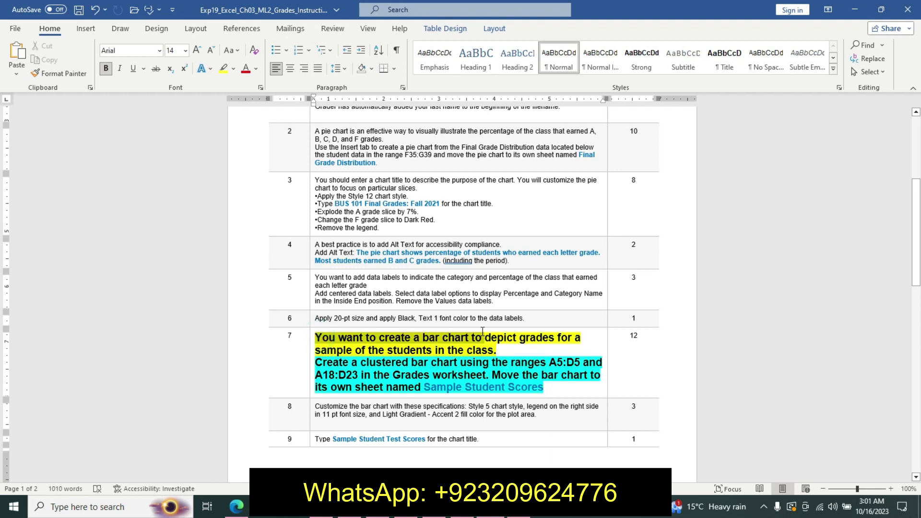
{"action": "left_click", "coordinate": [598, 309]}
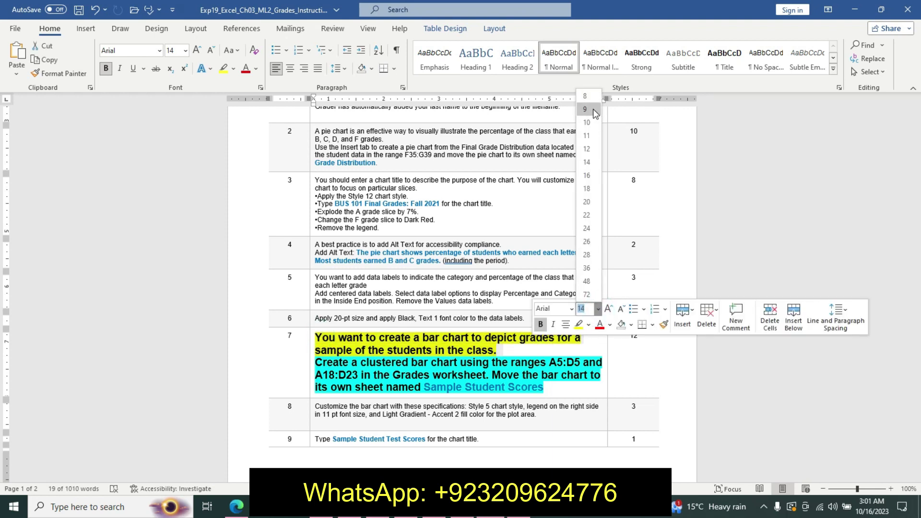
{"action": "left_click", "coordinate": [593, 110]}
{"action": "left_click", "coordinate": [386, 379]}
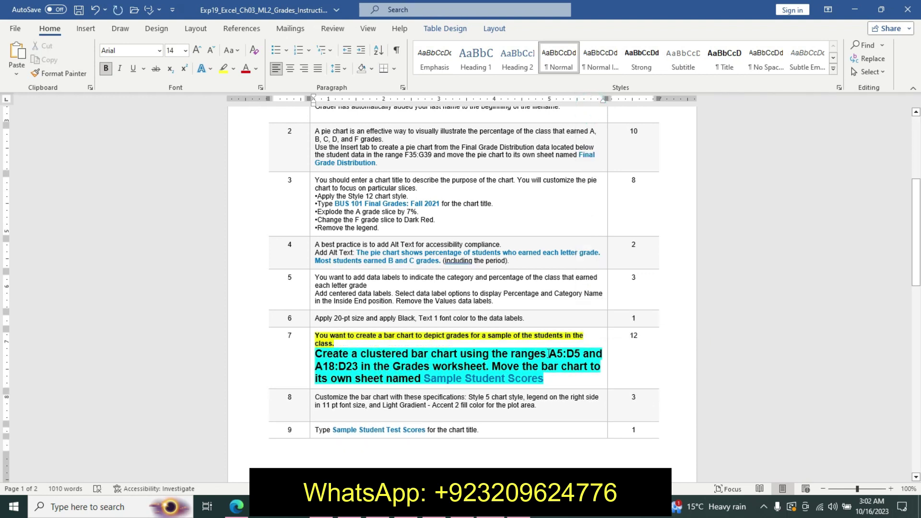
{"action": "left_click_drag", "start_coordinate": [552, 354], "coordinate": [577, 355]}
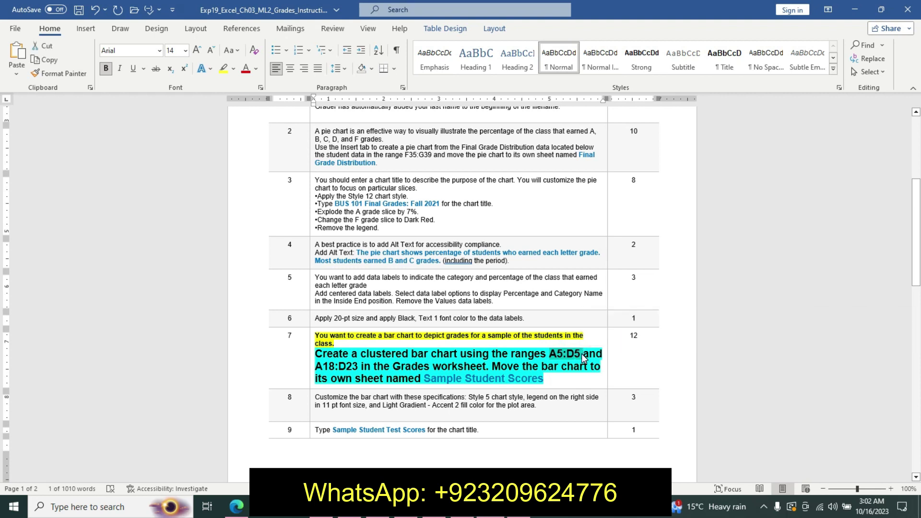
{"action": "key", "text": "alt+Tab"}
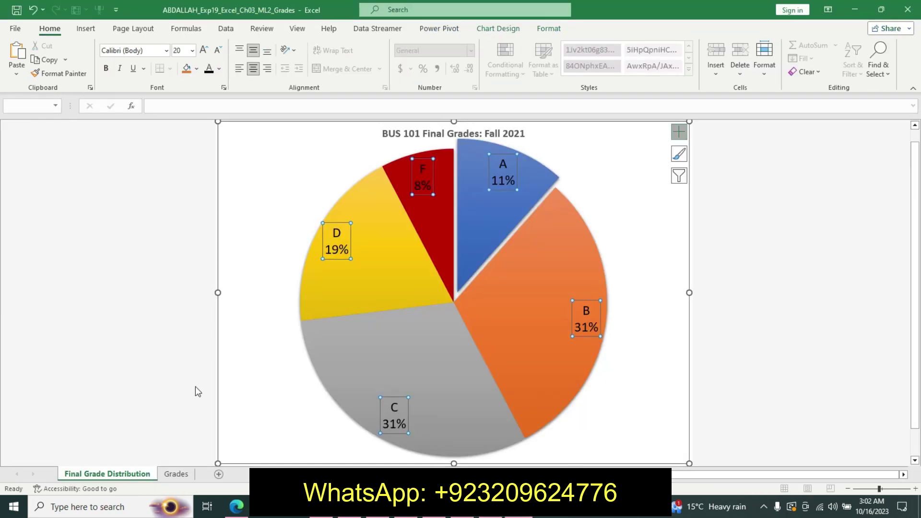
Step: On the Grades sheet, select ranges A5:D5 and A18:D23 through the Name Box
{"action": "left_click", "coordinate": [182, 476]}
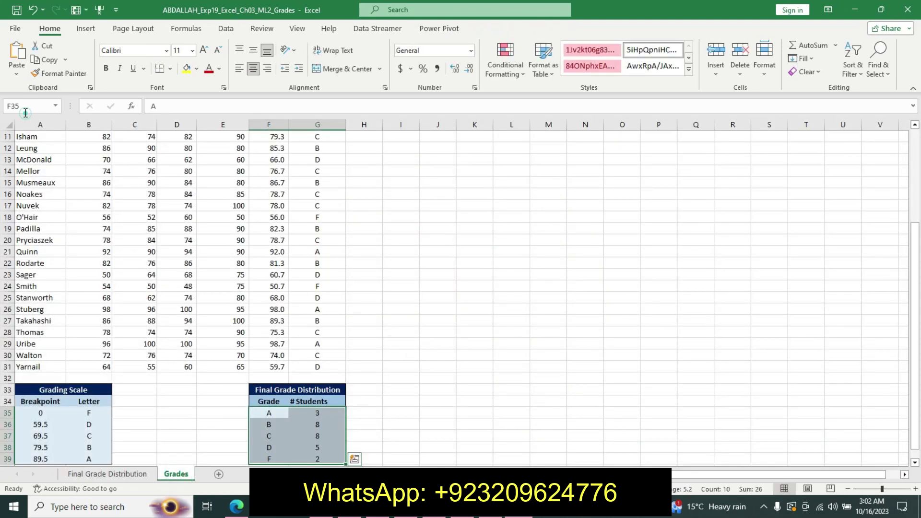
{"action": "left_click", "coordinate": [24, 106]}
{"action": "key", "text": "BackSpace"}
{"action": "type", "text": "a5:d5"}
{"action": "key", "text": "Return"}
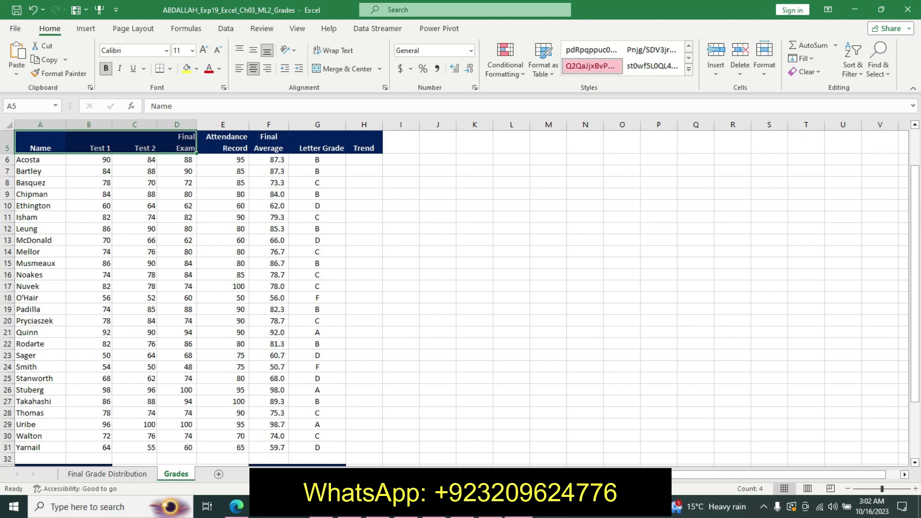
{"action": "key", "text": "alt+Tab"}
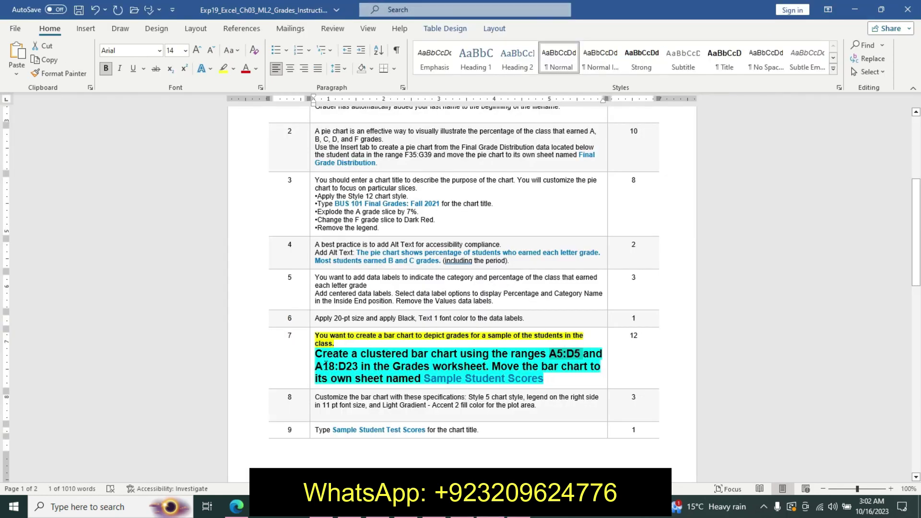
{"action": "left_click_drag", "start_coordinate": [316, 366], "coordinate": [352, 368]}
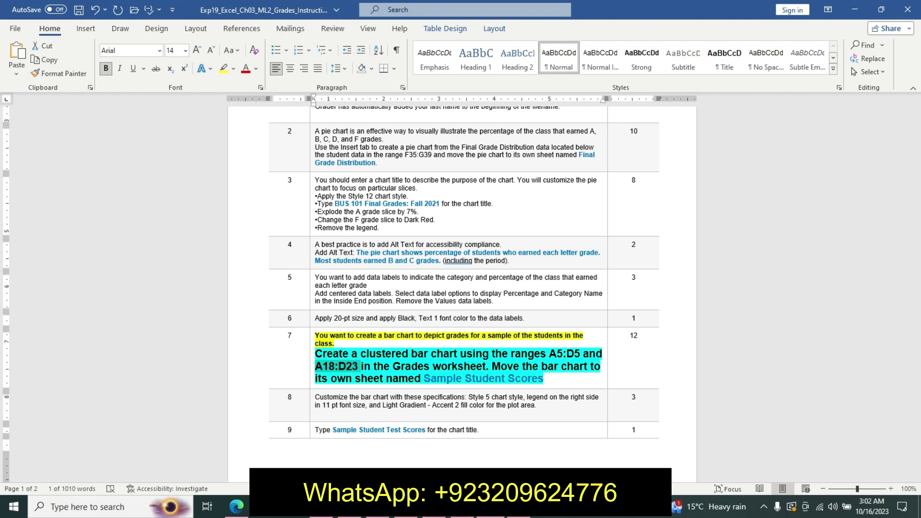
{"action": "key", "text": "alt+Tab"}
{"action": "left_click", "coordinate": [17, 104]}
{"action": "key", "text": "BackSpace"}
{"action": "type", "text": "A18:D23"}
{"action": "key", "text": "Return"}
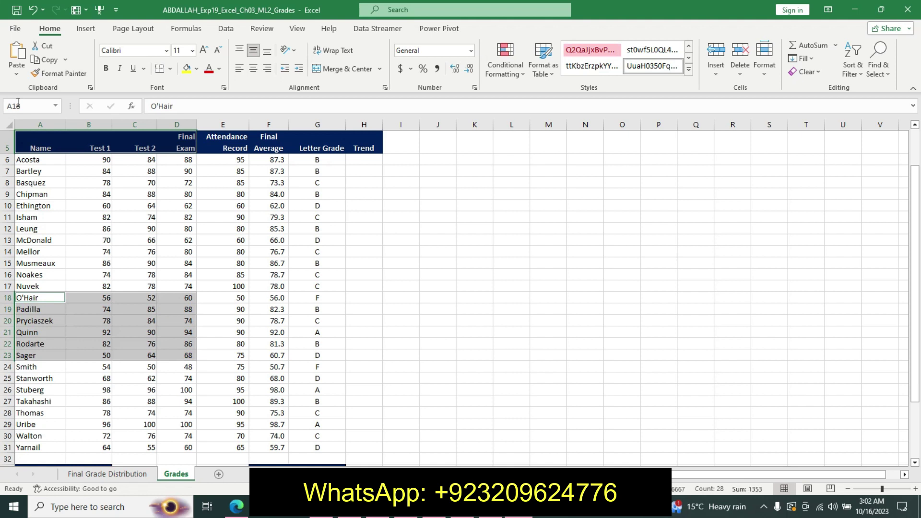
Step: Insert a clustered bar chart via Recommended Charts > All Charts > Bar
{"action": "left_click", "coordinate": [86, 28]}
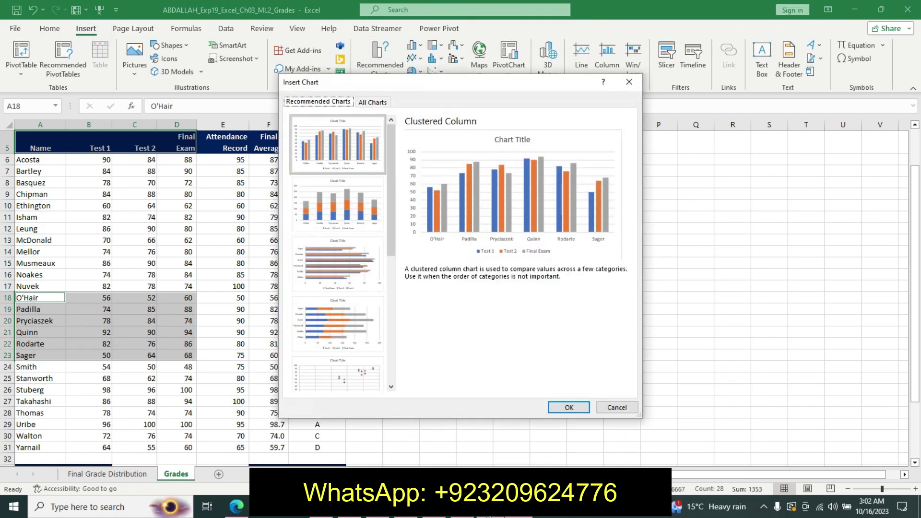
{"action": "key", "text": "alt+Tab"}
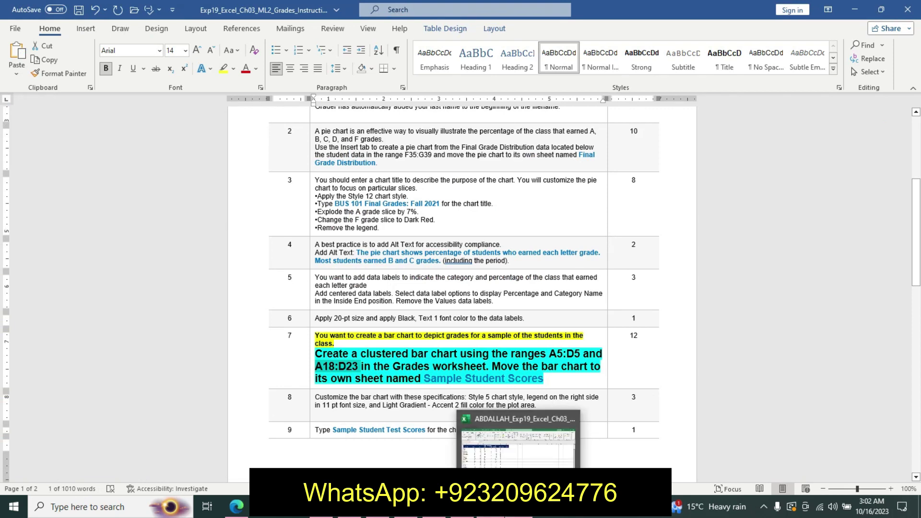
{"action": "mouse_move", "coordinate": [519, 507]}
{"action": "left_click", "coordinate": [493, 455]}
{"action": "left_click", "coordinate": [365, 102]}
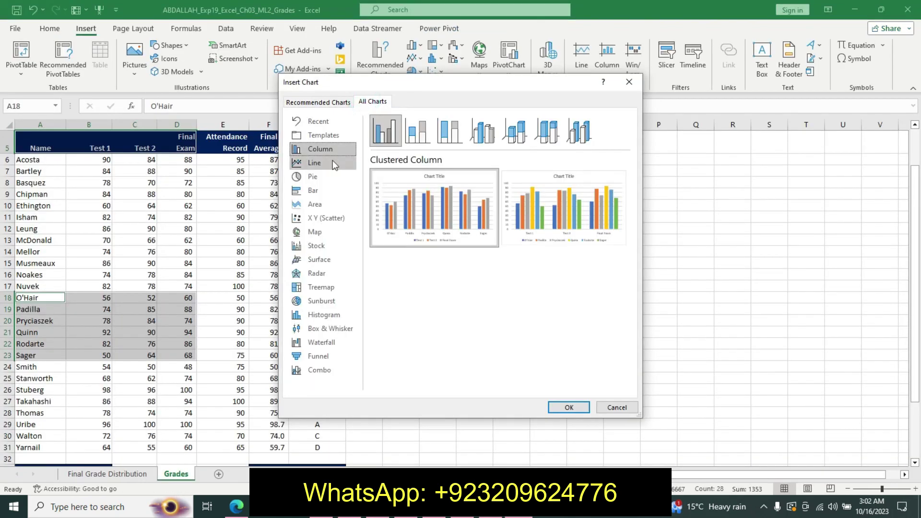
{"action": "left_click", "coordinate": [324, 177]}
{"action": "left_click", "coordinate": [326, 190]}
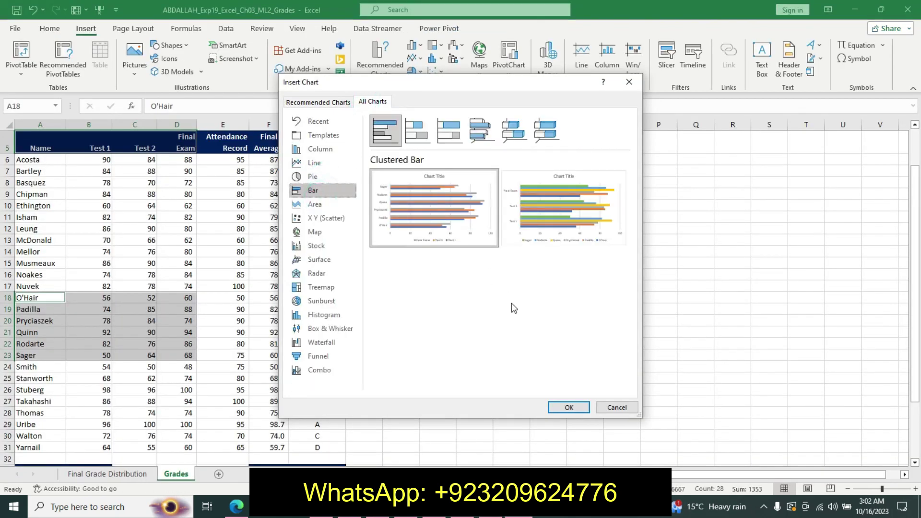
{"action": "left_click", "coordinate": [577, 407]}
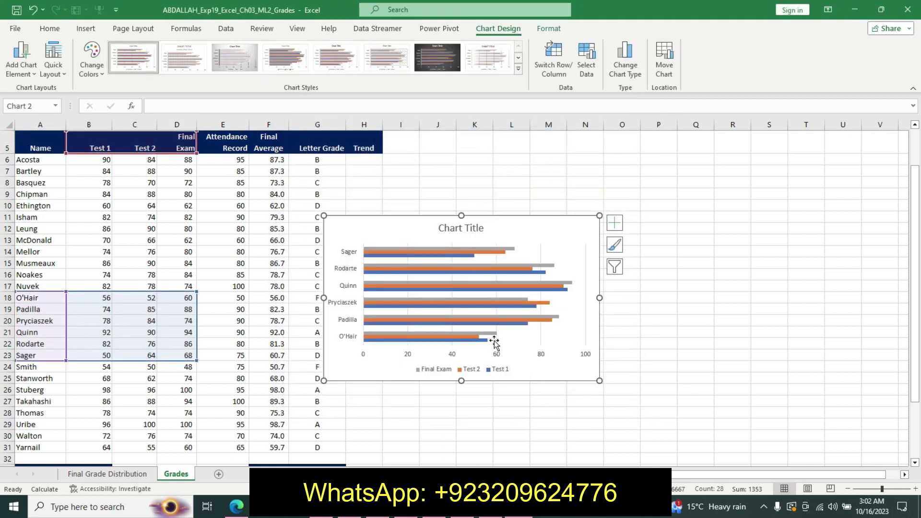
Step: Move the bar chart to a new sheet named 'Sample Student Scores'
{"action": "key", "text": "alt+Tab"}
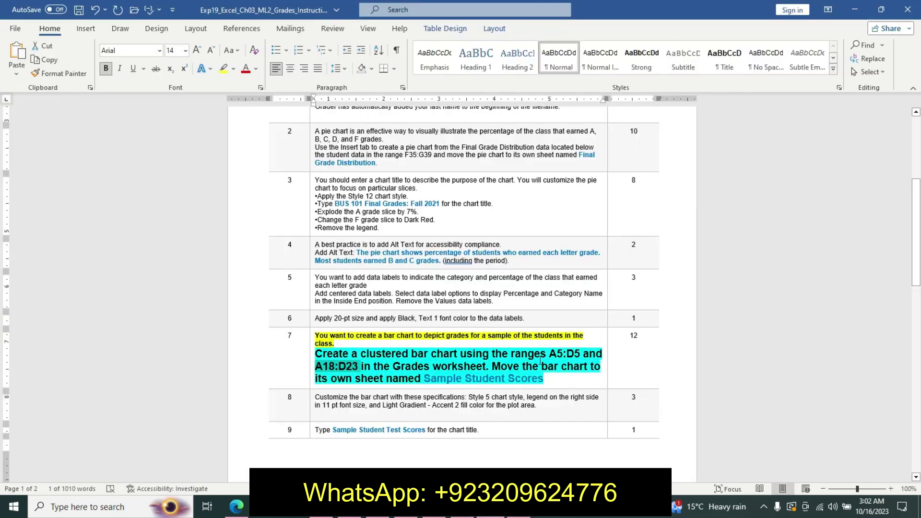
{"action": "left_click_drag", "start_coordinate": [424, 379], "coordinate": [532, 379]}
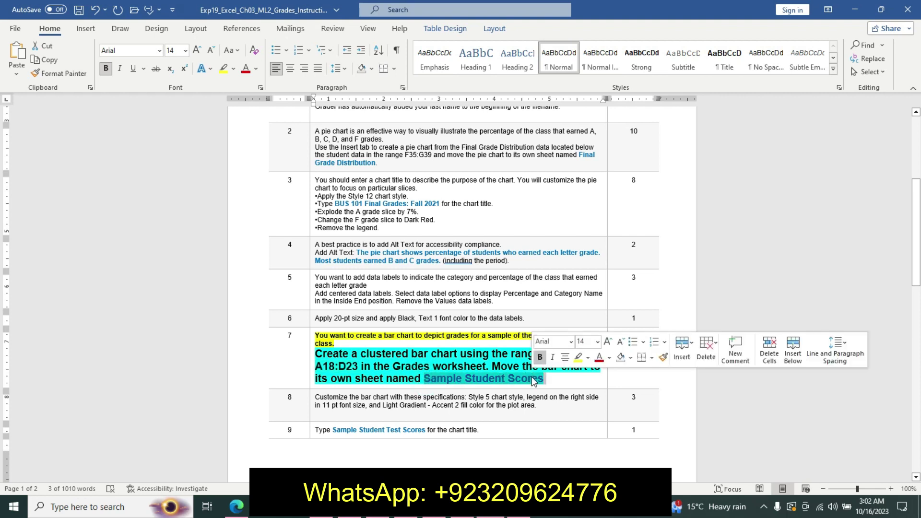
{"action": "key", "text": "ctrl+c"}
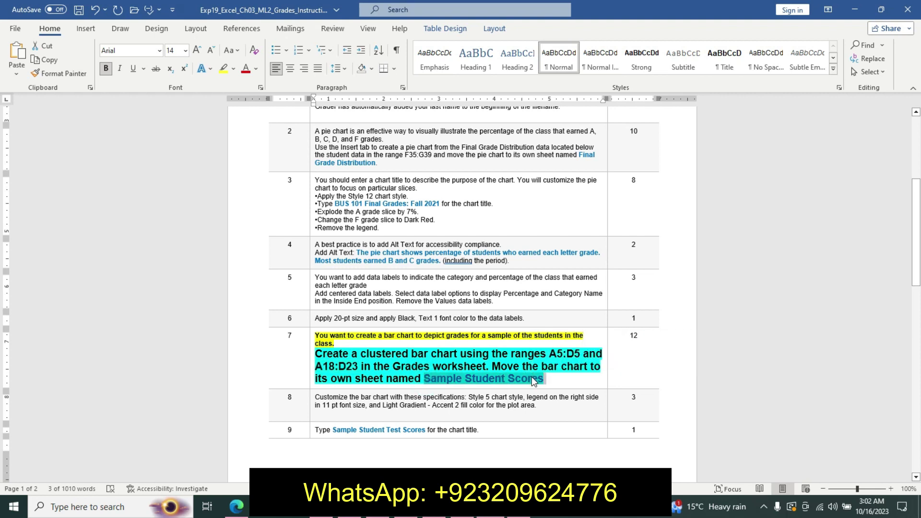
{"action": "key", "text": "alt+Tab"}
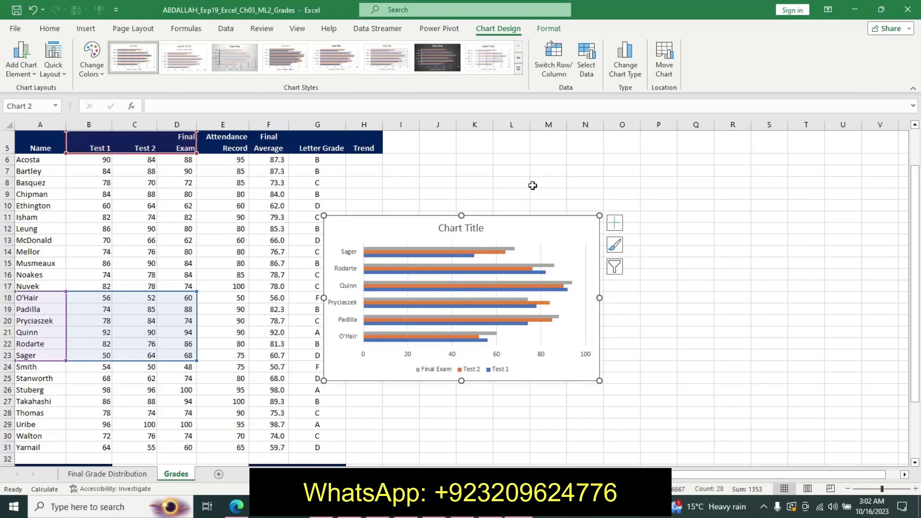
{"action": "left_click", "coordinate": [665, 60]}
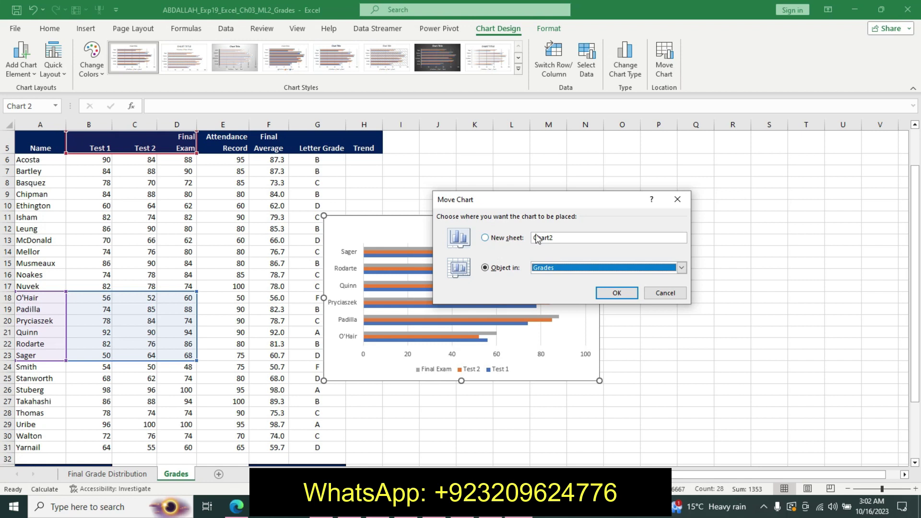
{"action": "left_click", "coordinate": [500, 238]}
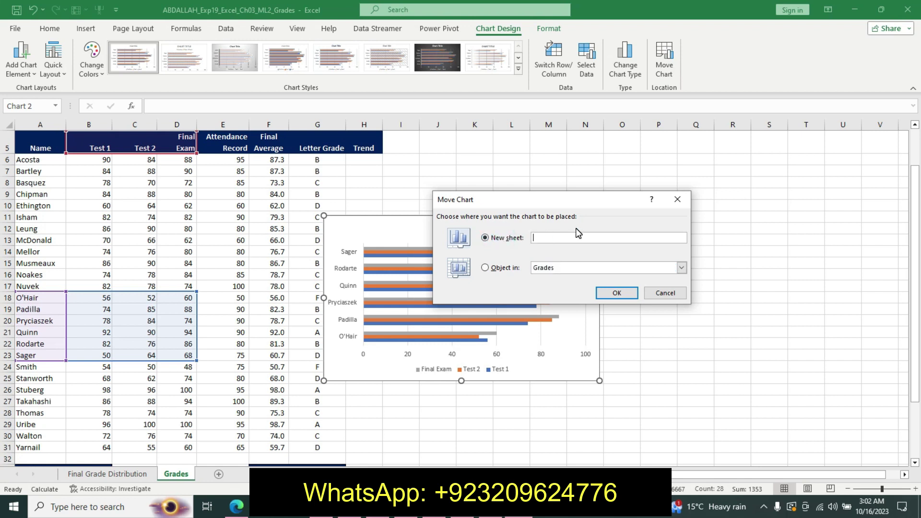
{"action": "type", "text": "Sample Student Scores"}
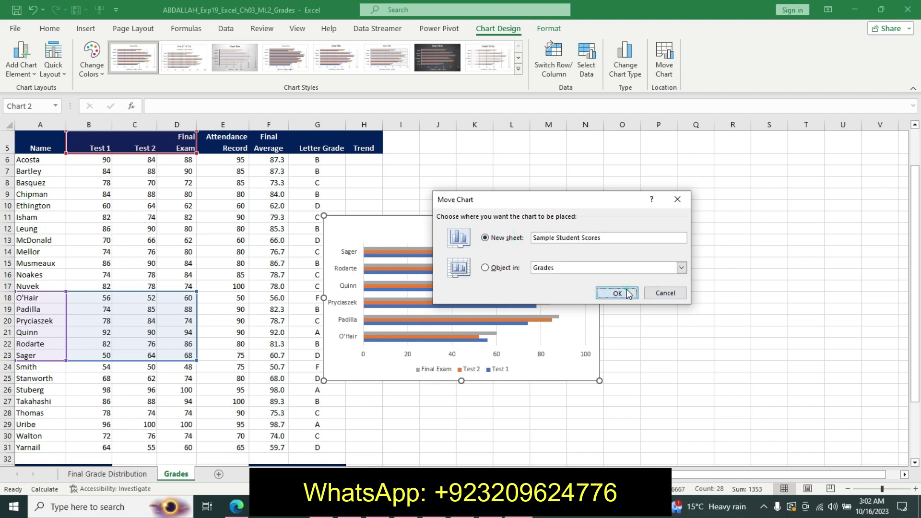
{"action": "left_click", "coordinate": [618, 293]}
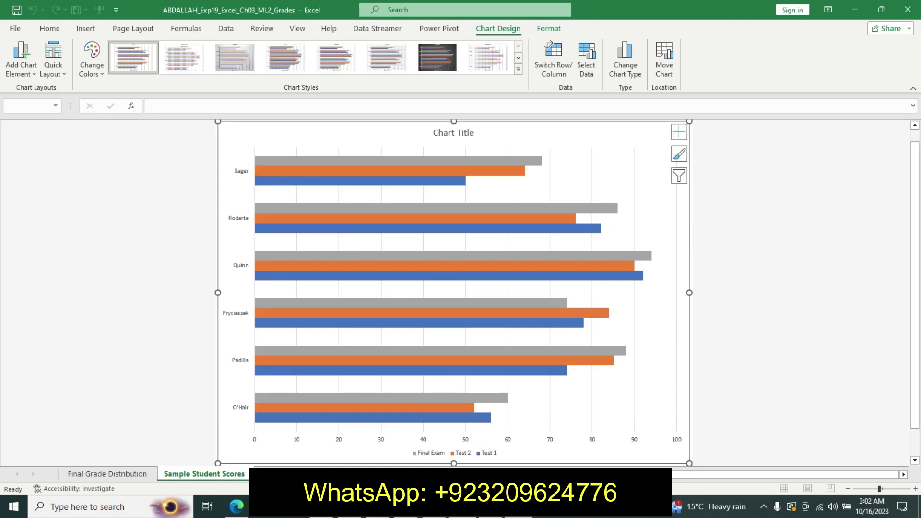
{"action": "key", "text": "alt+Tab"}
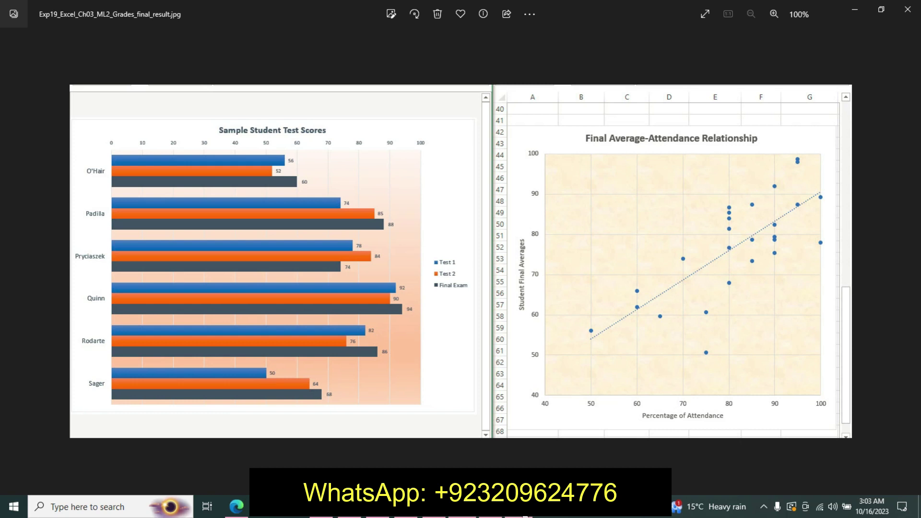
Step: Compare the Excel bar chart with the final_result.jpg image, then return to Word
{"action": "left_click", "coordinate": [480, 426]}
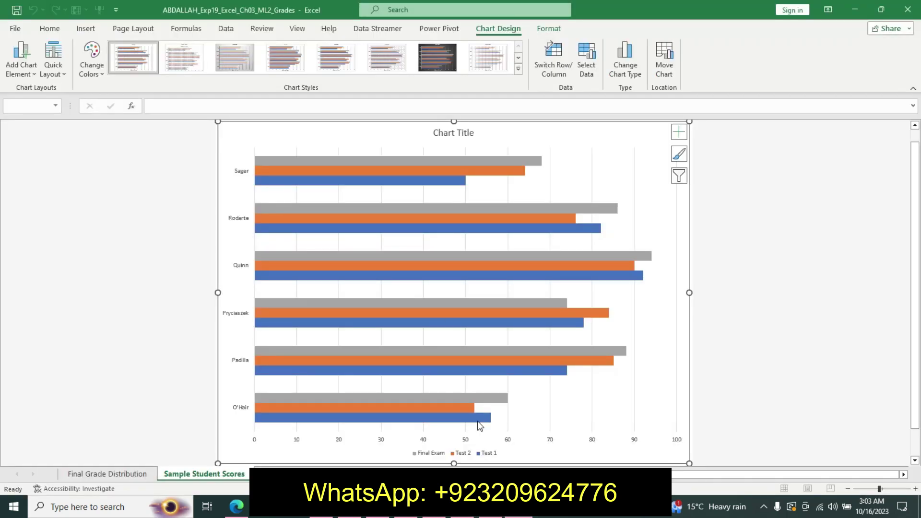
{"action": "left_click", "coordinate": [135, 473]}
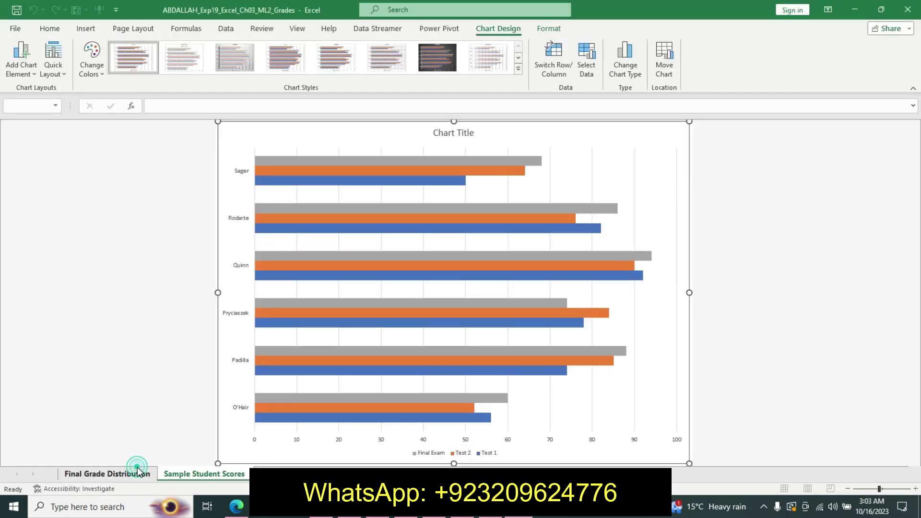
{"action": "left_click", "coordinate": [188, 473]}
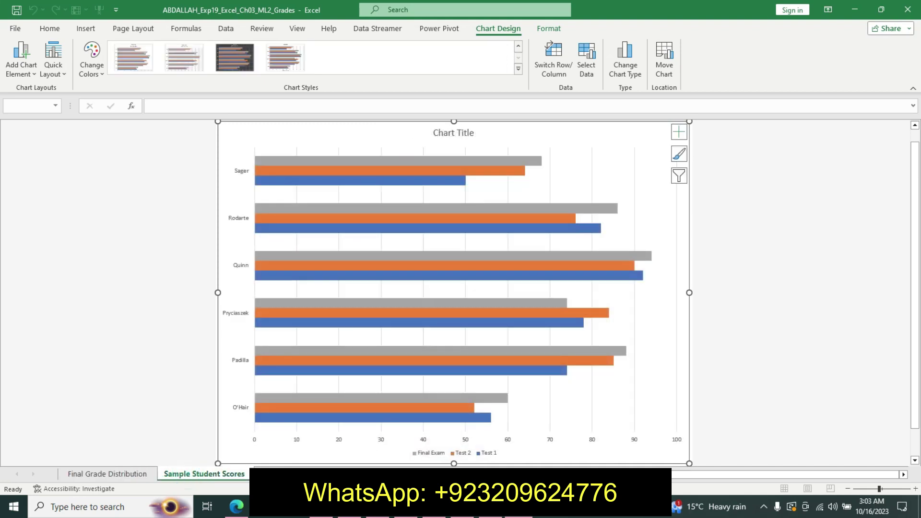
{"action": "key", "text": "alt+Tab"}
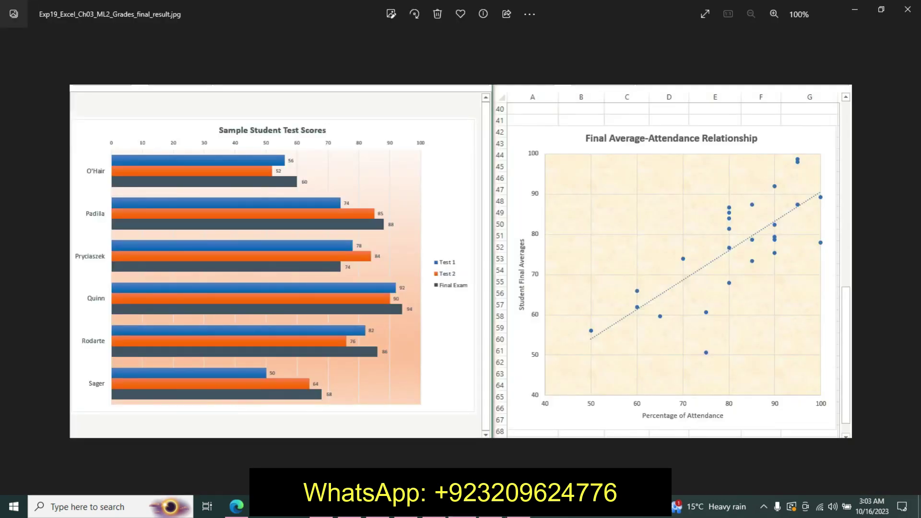
{"action": "key", "text": "alt+Tab"}
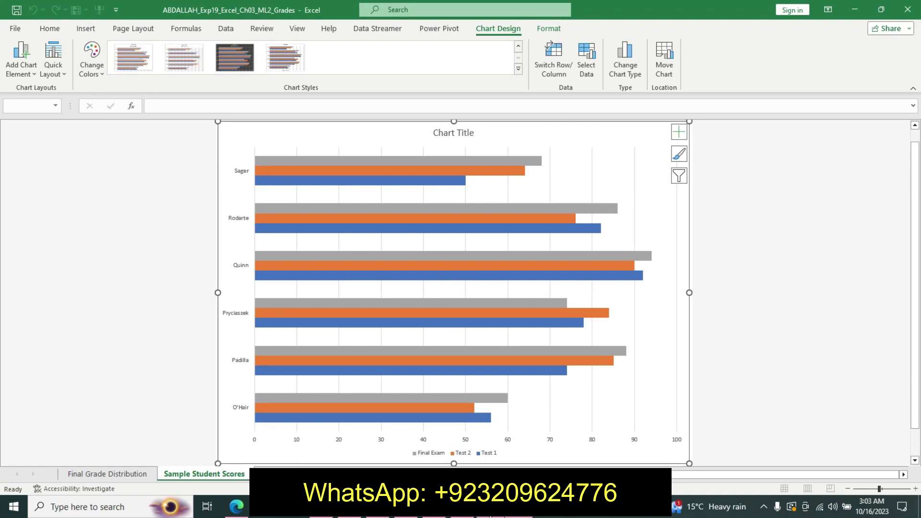
{"action": "key", "text": "alt+Tab"}
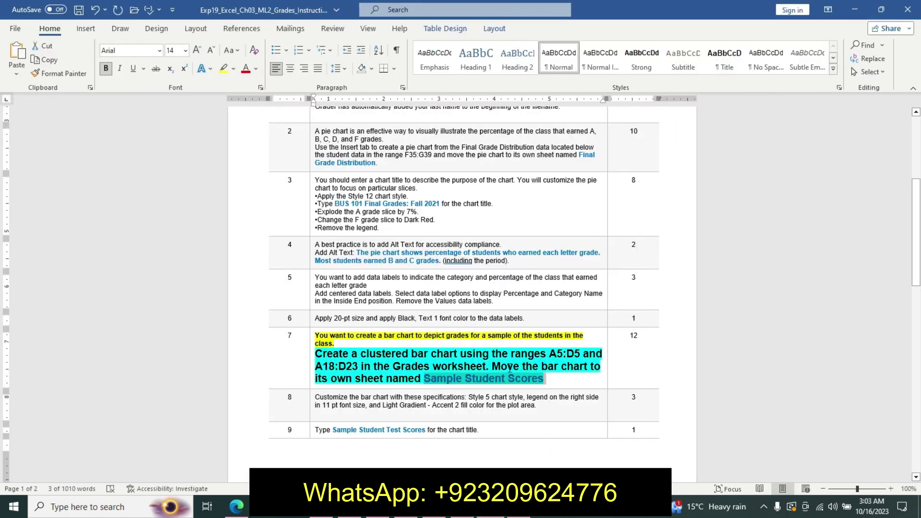
Step: Revert step 7 to plain text and make step 8 bold 16 pt with turquoise highlight
{"action": "key", "text": "ctrl+z"}
{"action": "key", "text": "ctrl+z"}
{"action": "key", "text": "ctrl+z"}
{"action": "key", "text": "ctrl+z"}
{"action": "key", "text": "ctrl+z"}
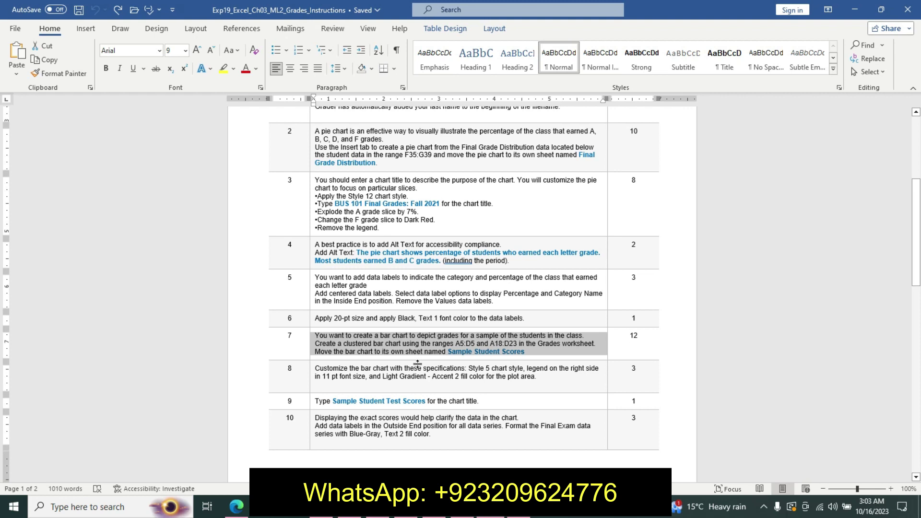
{"action": "left_click", "coordinate": [312, 387]}
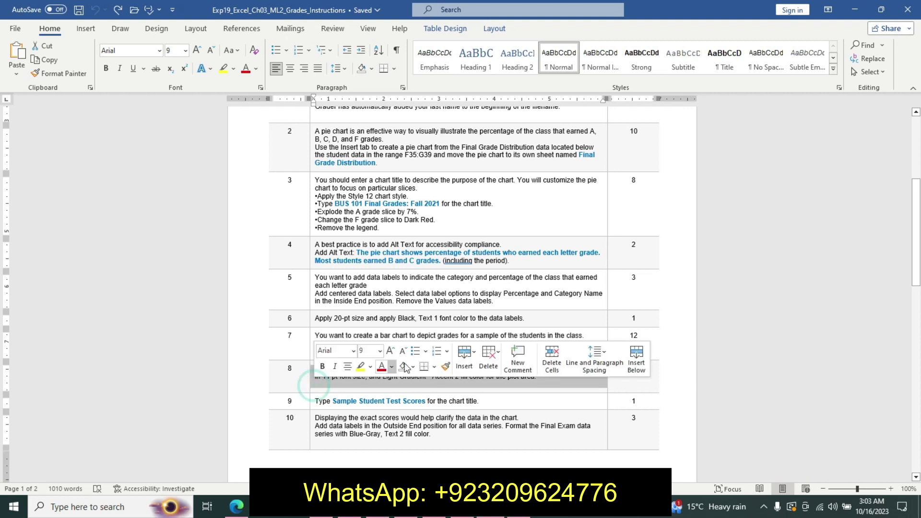
{"action": "left_click", "coordinate": [380, 351]}
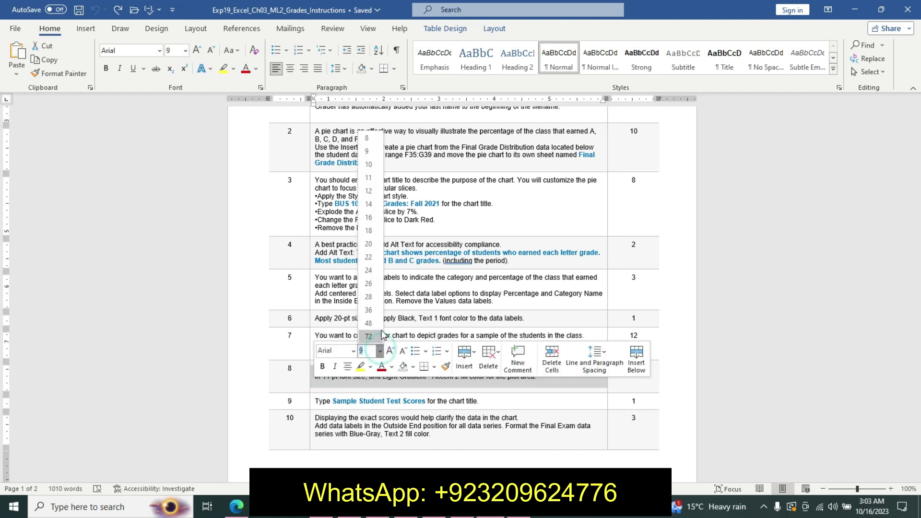
{"action": "left_click", "coordinate": [369, 218]}
{"action": "left_click", "coordinate": [328, 373]}
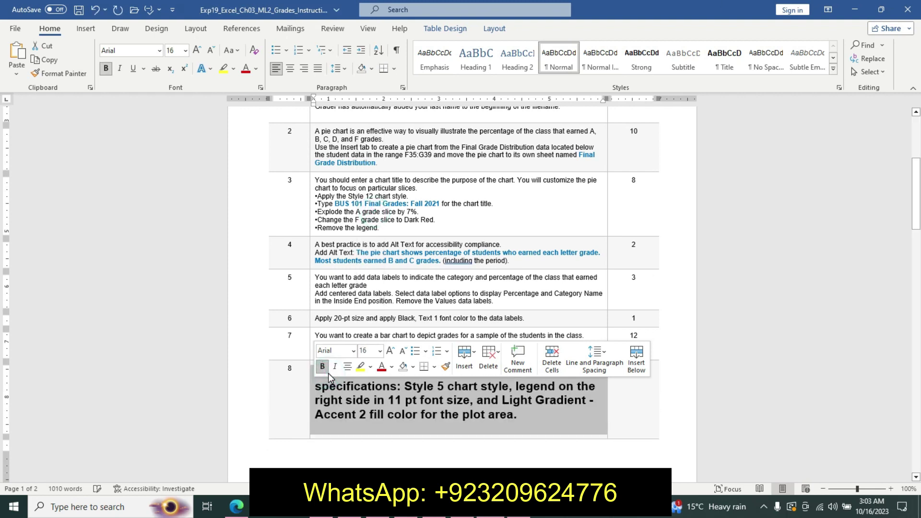
{"action": "left_click", "coordinate": [372, 368]}
{"action": "left_click", "coordinate": [394, 376]}
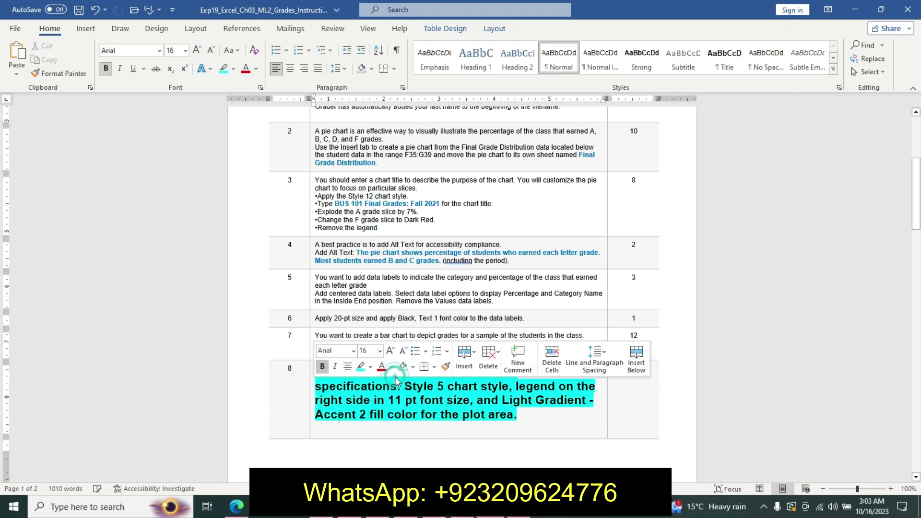
{"action": "left_click", "coordinate": [331, 376]}
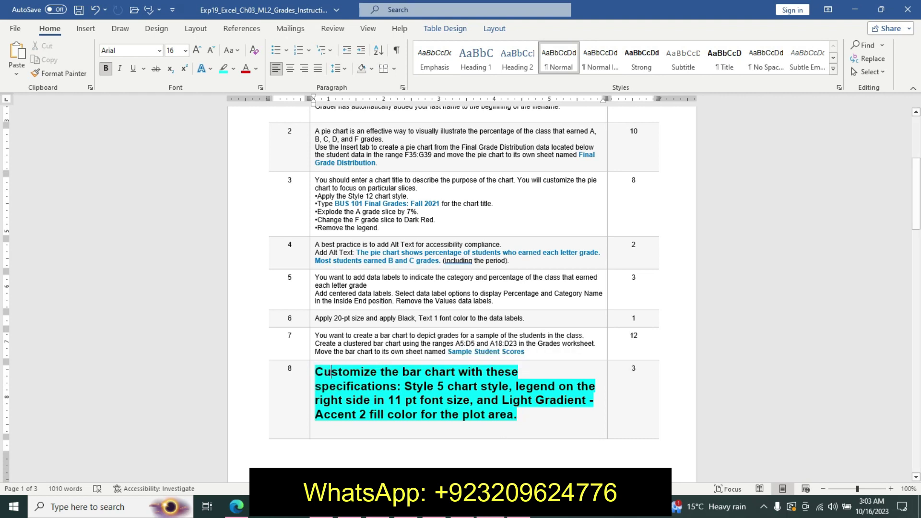
{"action": "key", "text": "alt+Tab"}
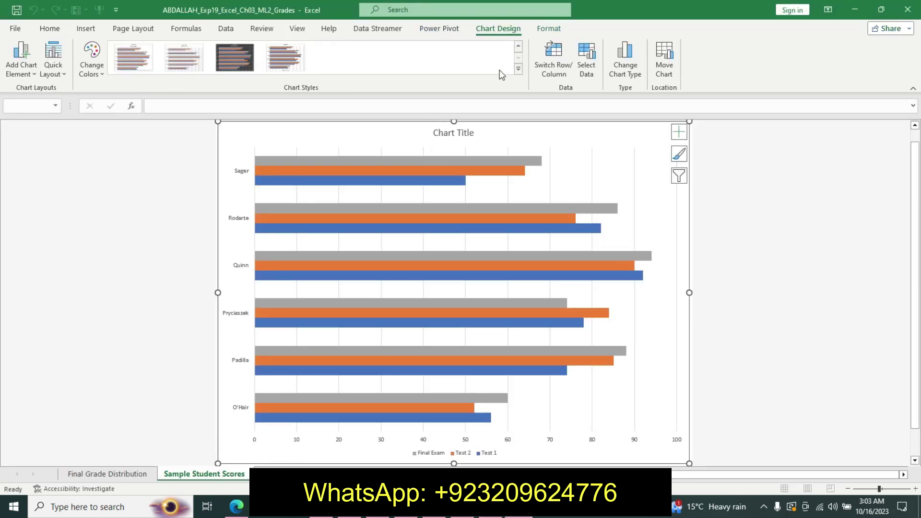
Step: Apply chart Style 5 to the Sample Student Scores bar chart
{"action": "left_click", "coordinate": [518, 69]}
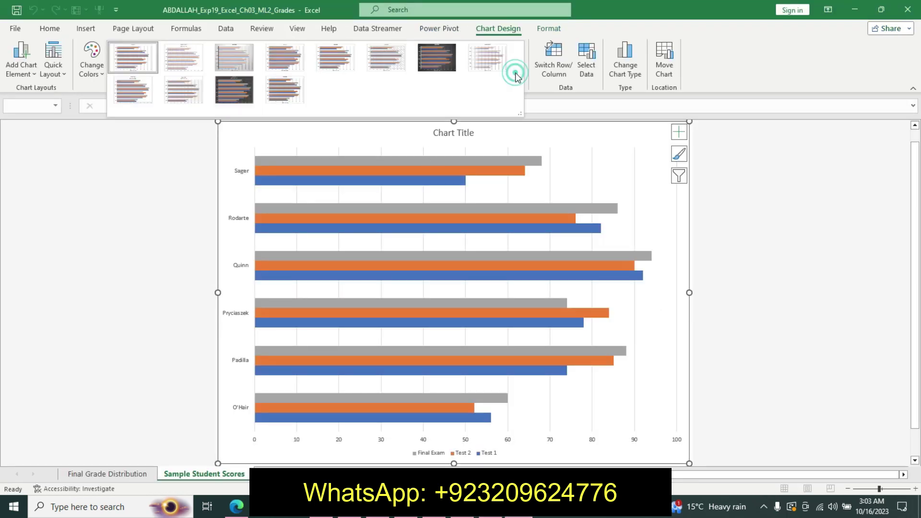
{"action": "left_click", "coordinate": [340, 67]}
{"action": "key", "text": "alt+Tab"}
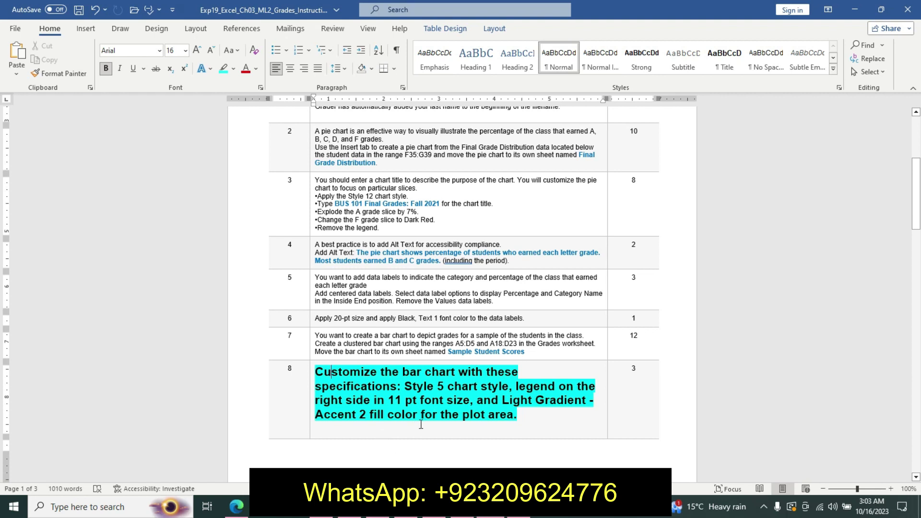
{"action": "key", "text": "alt+Tab"}
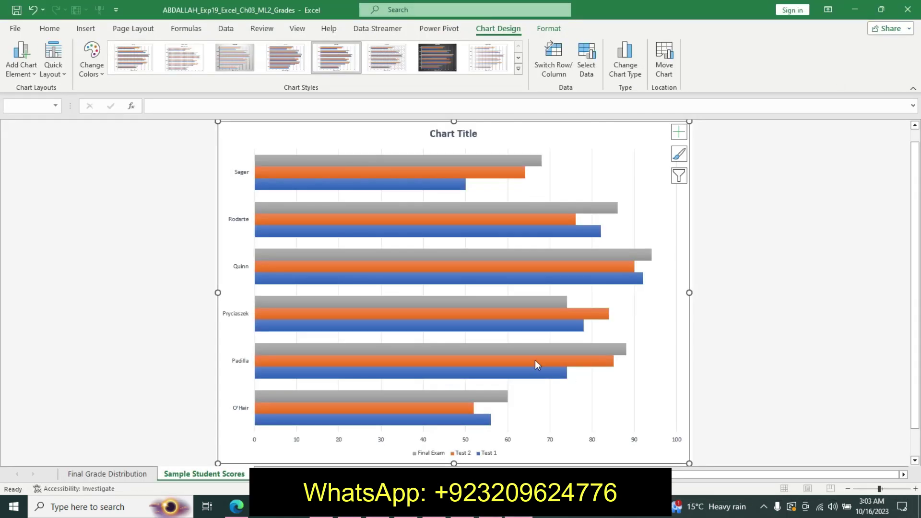
Step: Position the legend on the right and set its text to 11 pt
{"action": "left_click", "coordinate": [680, 132]}
{"action": "left_click", "coordinate": [770, 227]}
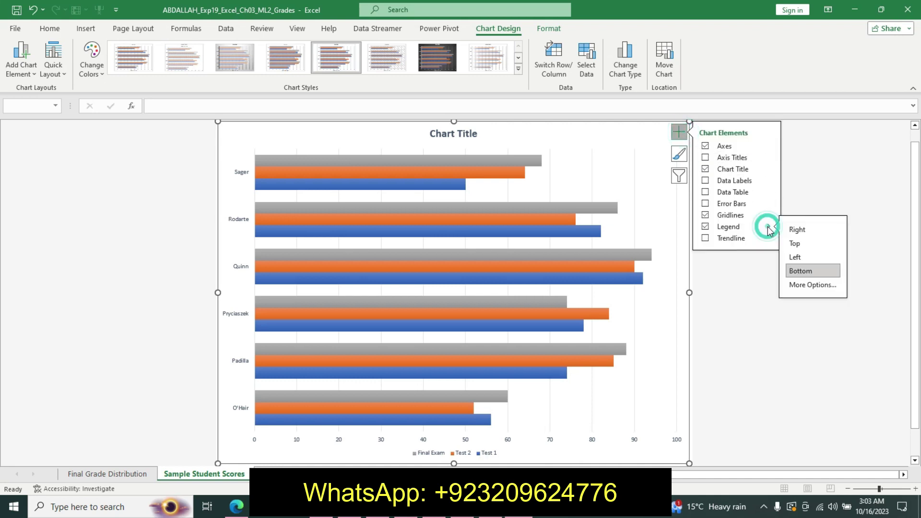
{"action": "left_click", "coordinate": [797, 230]}
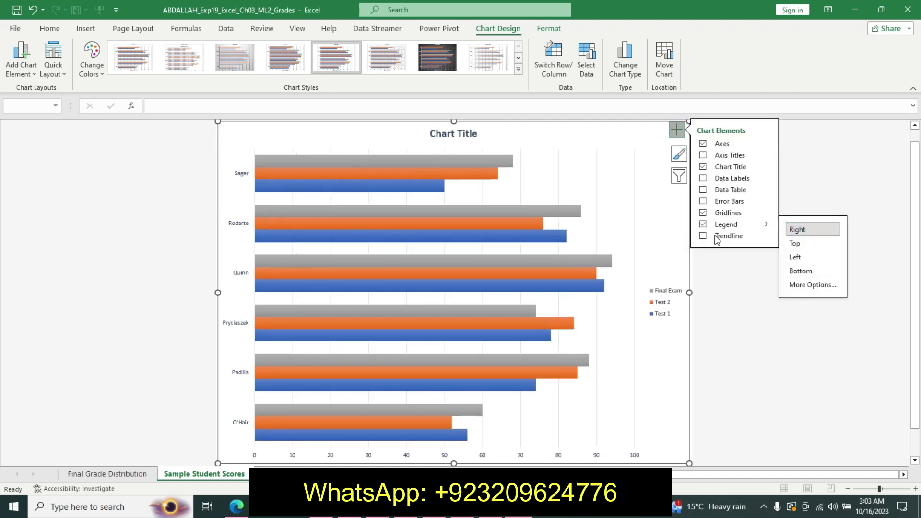
{"action": "left_click", "coordinate": [671, 298]}
{"action": "left_click", "coordinate": [49, 28]}
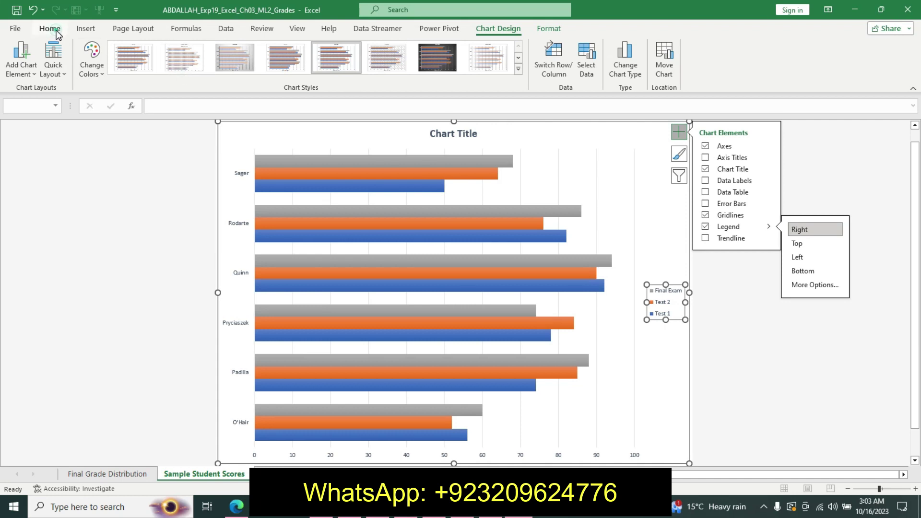
{"action": "left_click", "coordinate": [192, 50]}
{"action": "left_click", "coordinate": [187, 117]}
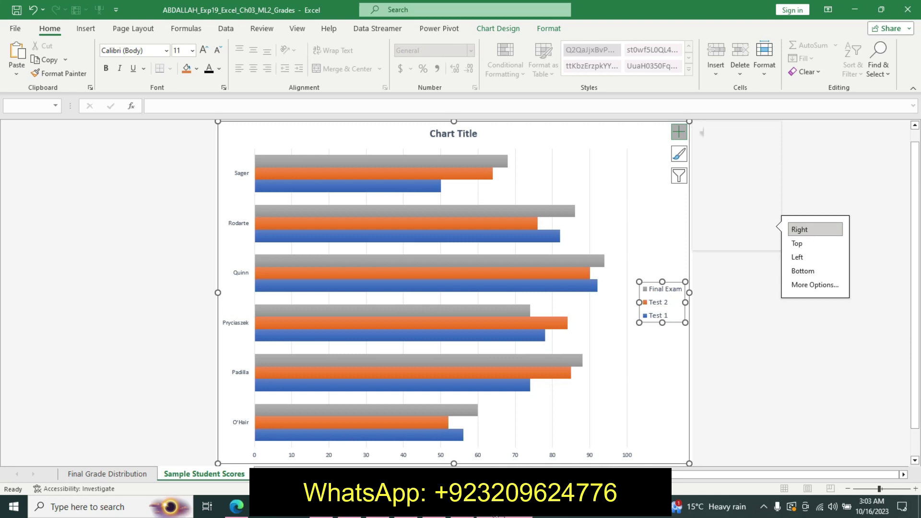
{"action": "key", "text": "alt+Tab"}
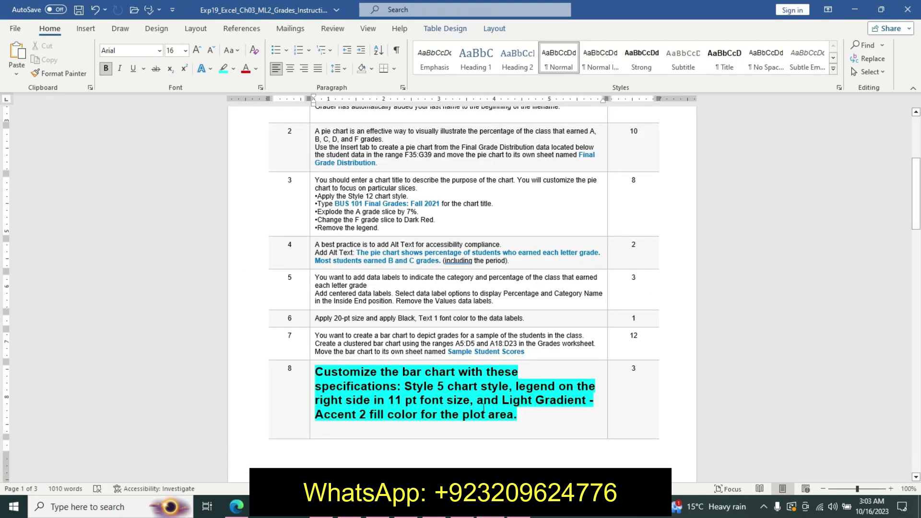
{"action": "key", "text": "alt+Tab"}
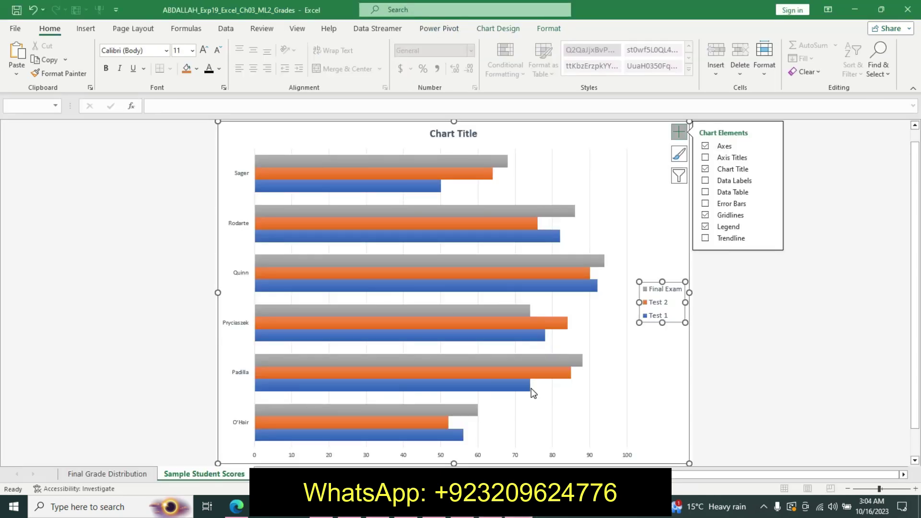
Step: Give the chart's plot area the Light Gradient - Accent 2 preset gradient fill
{"action": "left_click", "coordinate": [532, 388]}
{"action": "left_click", "coordinate": [543, 399]}
{"action": "right_click", "coordinate": [542, 399]}
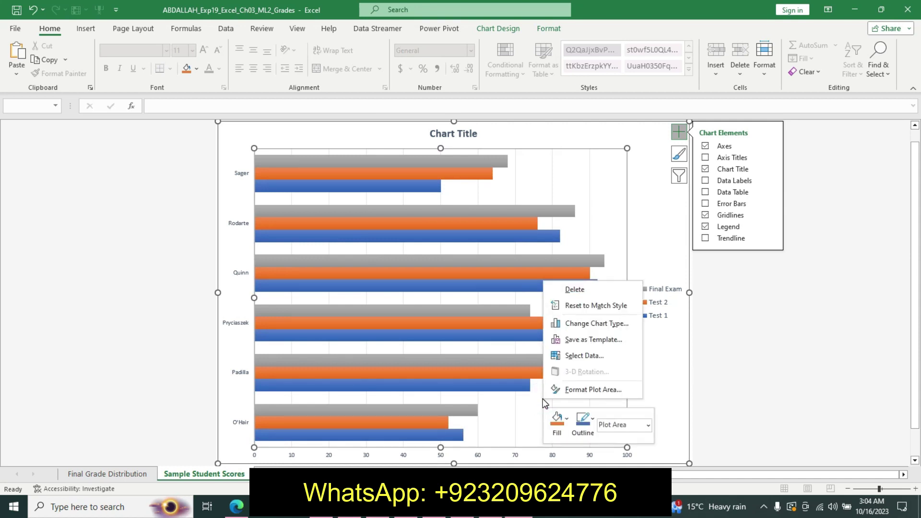
{"action": "left_click", "coordinate": [578, 401]}
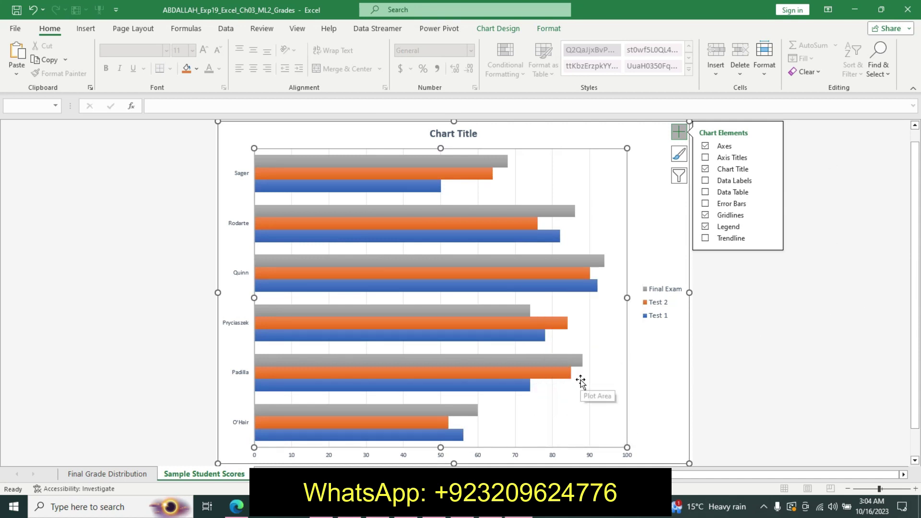
{"action": "right_click", "coordinate": [581, 381]}
{"action": "left_click", "coordinate": [602, 374]}
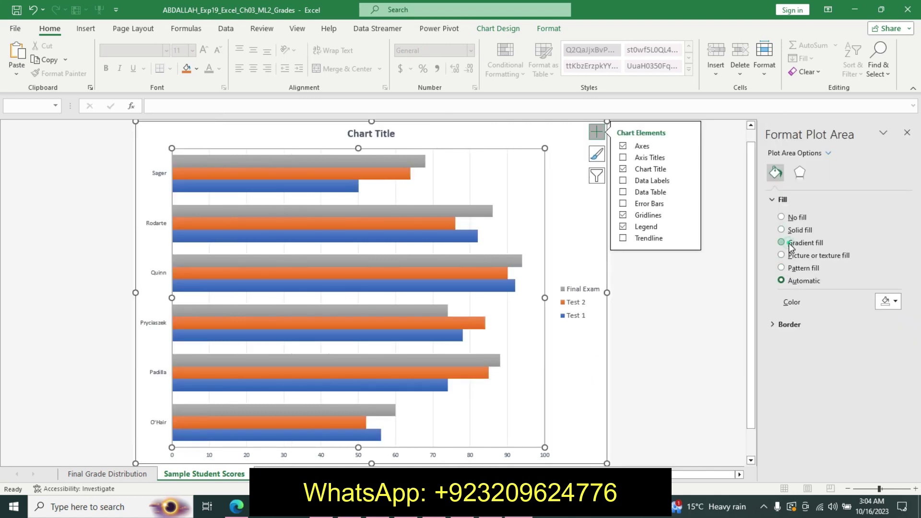
{"action": "left_click", "coordinate": [787, 243]}
{"action": "left_click", "coordinate": [888, 302]}
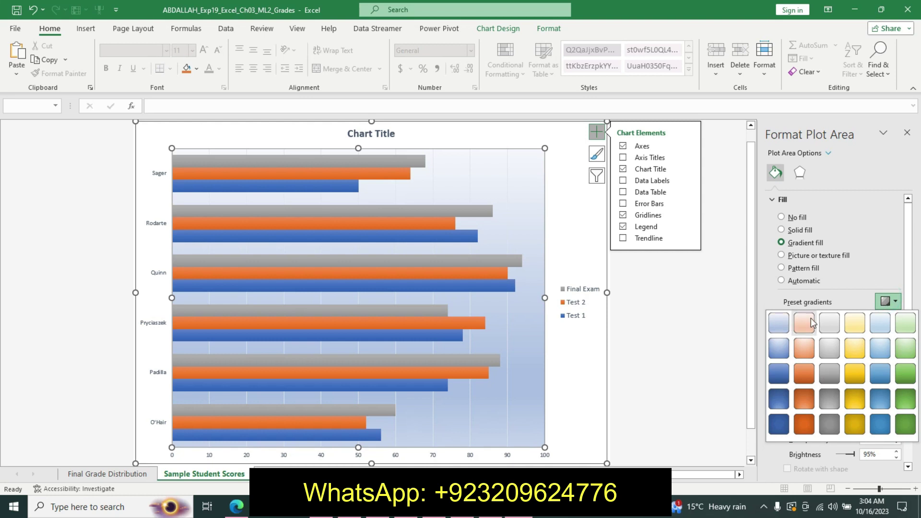
{"action": "left_click", "coordinate": [805, 323]}
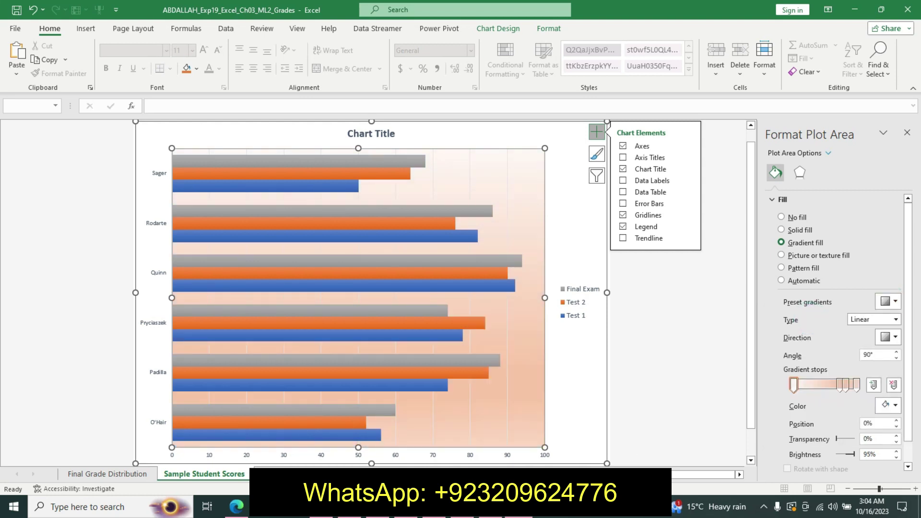
Step: Undo step 8's formatting and make step 9's text 14 pt bold with cyan highlight
{"action": "key", "text": "alt+Tab"}
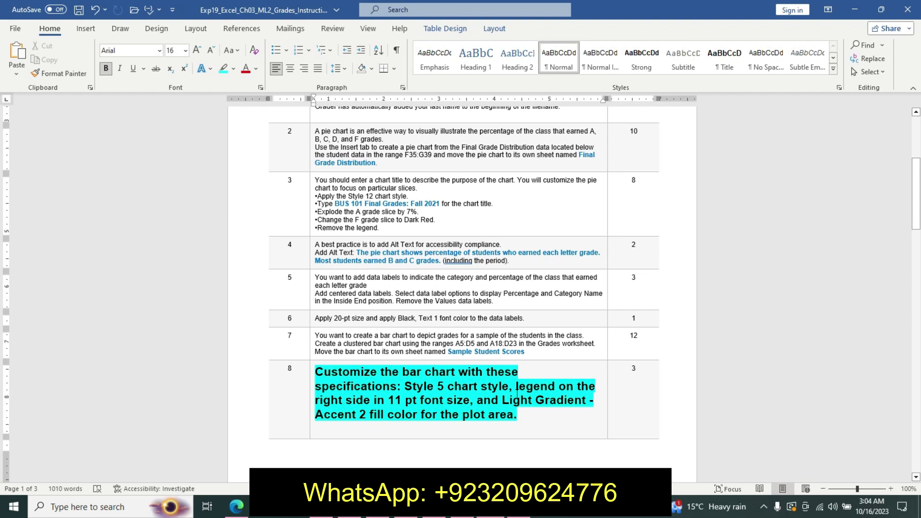
{"action": "key", "text": "ctrl+z"}
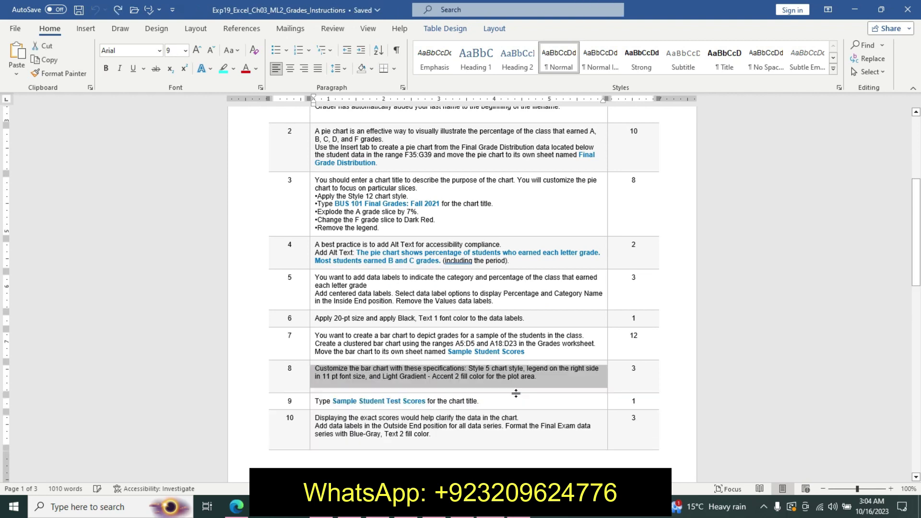
{"action": "left_click", "coordinate": [311, 403]}
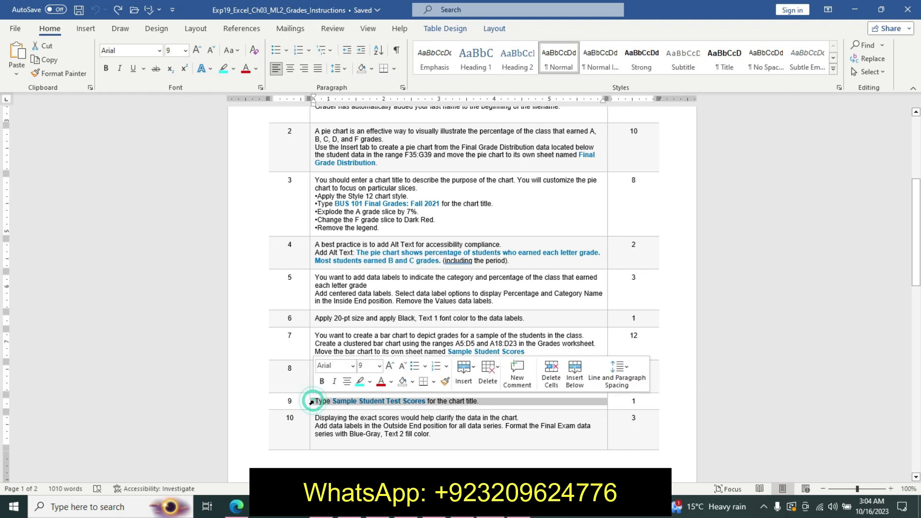
{"action": "left_click", "coordinate": [380, 366]}
{"action": "left_click", "coordinate": [368, 219]}
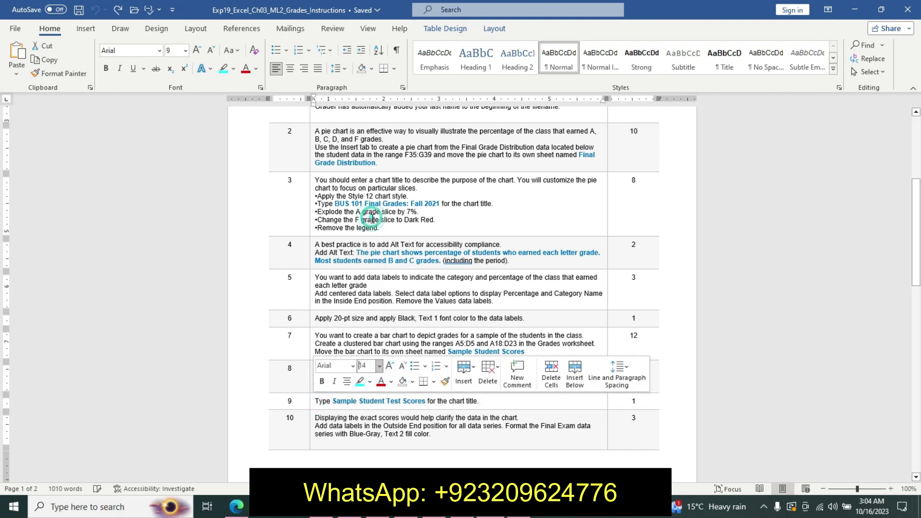
{"action": "left_click", "coordinate": [322, 382]}
{"action": "left_click", "coordinate": [370, 382]}
{"action": "left_click", "coordinate": [360, 381]}
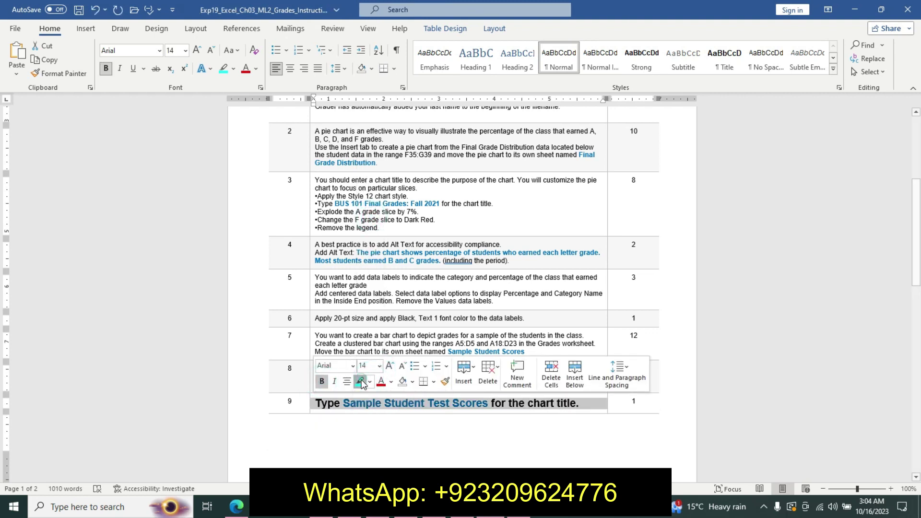
Step: Replace the chart title with 'Sample Student Test Scores', using the wording from step 9
{"action": "left_click_drag", "start_coordinate": [343, 403], "coordinate": [482, 407]}
{"action": "key", "text": "ctrl+c"}
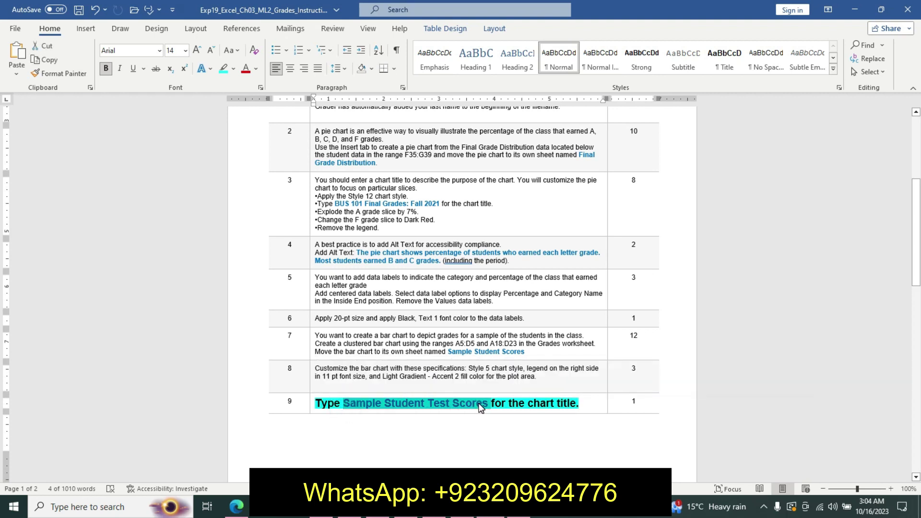
{"action": "key", "text": "alt+Tab"}
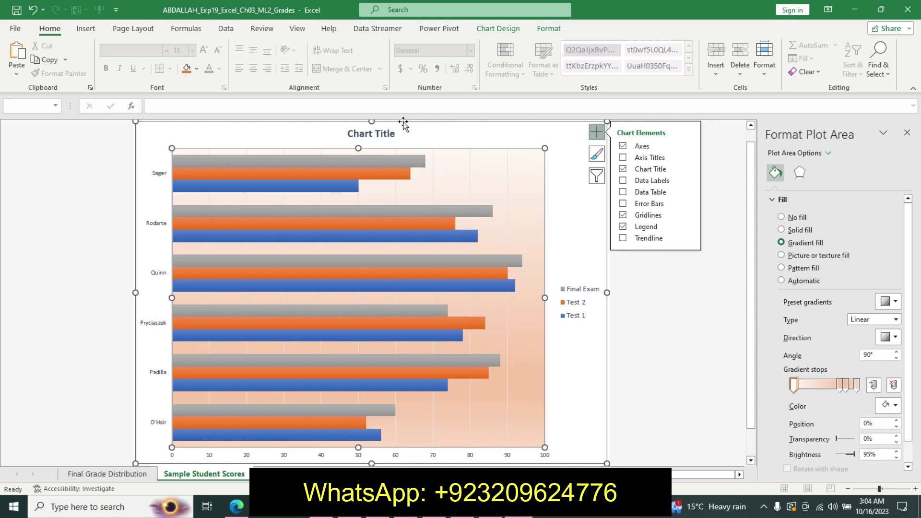
{"action": "left_click", "coordinate": [389, 126]}
{"action": "left_click", "coordinate": [369, 103]}
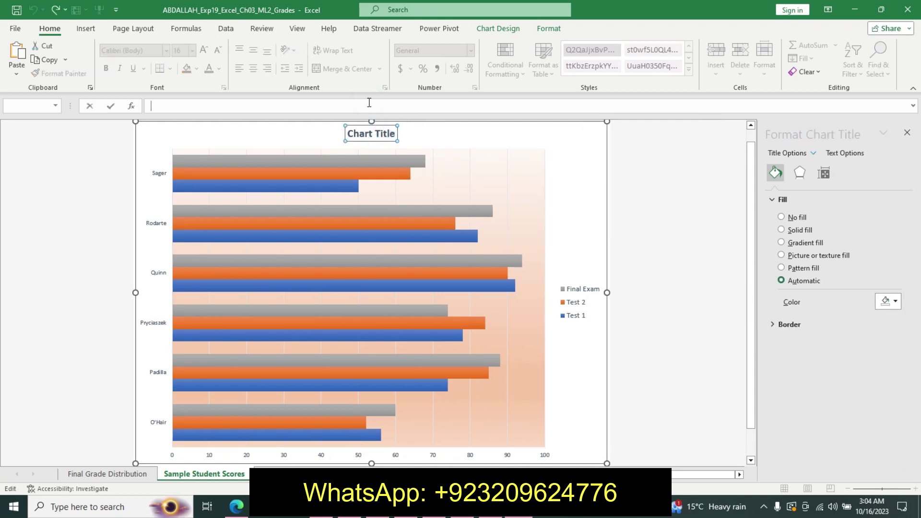
{"action": "key", "text": "ctrl+v"}
{"action": "key", "text": "Return"}
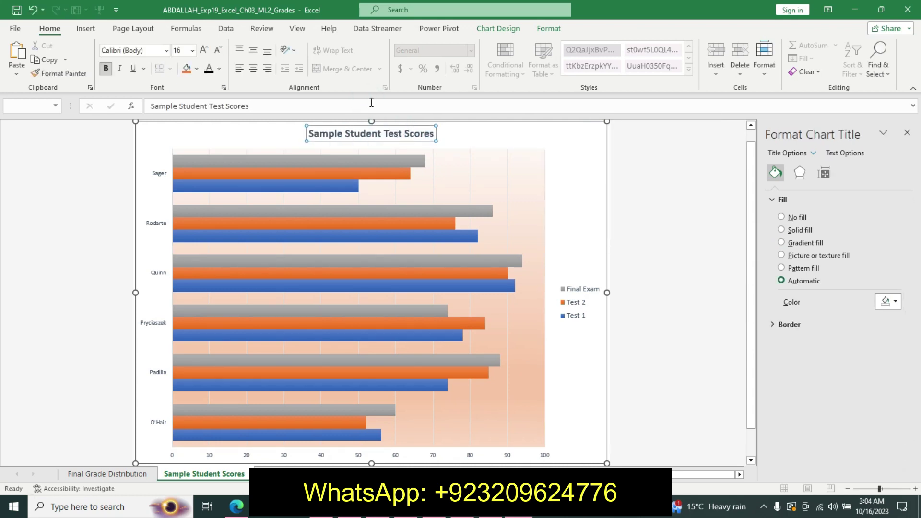
Step: Undo step 9's formatting and make step 10's text 14 pt bold
{"action": "key", "text": "alt+Tab"}
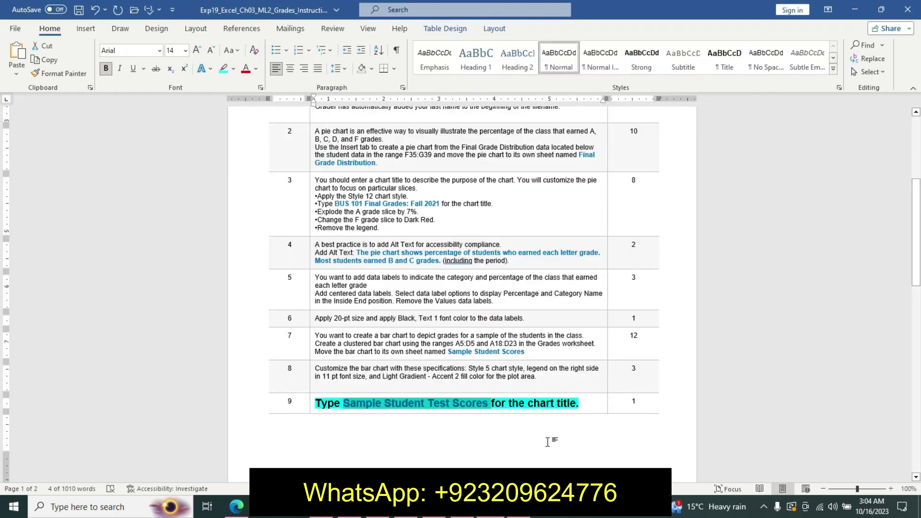
{"action": "key", "text": "ctrl+z"}
{"action": "key", "text": "ctrl+z"}
{"action": "key", "text": "ctrl+z"}
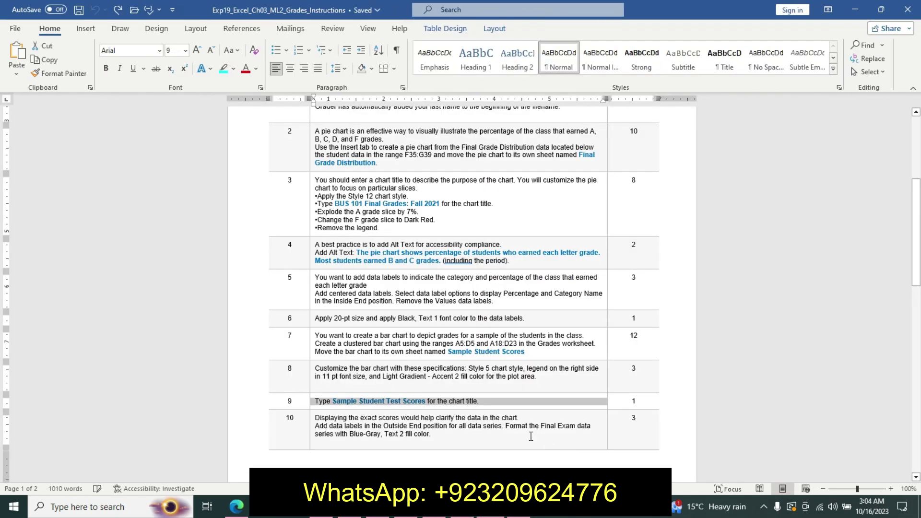
{"action": "right_click", "coordinate": [312, 422]}
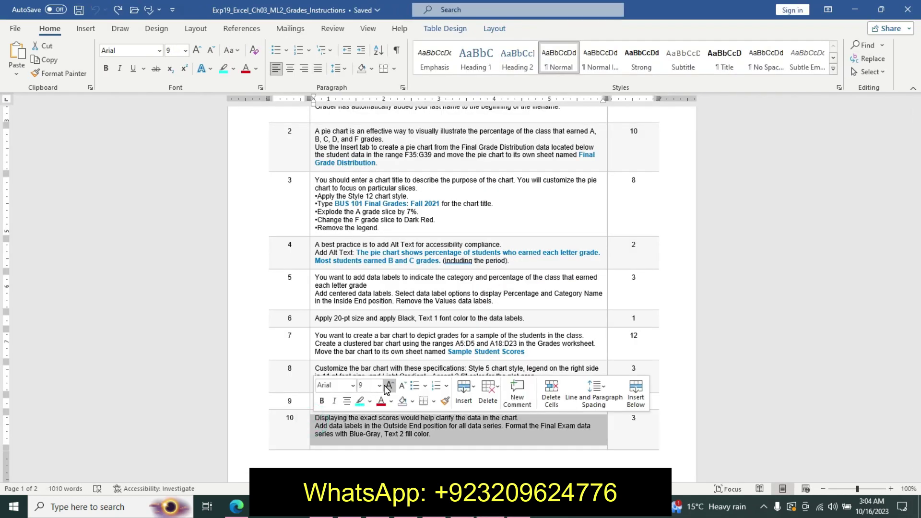
{"action": "left_click", "coordinate": [380, 385]}
{"action": "left_click", "coordinate": [368, 239]}
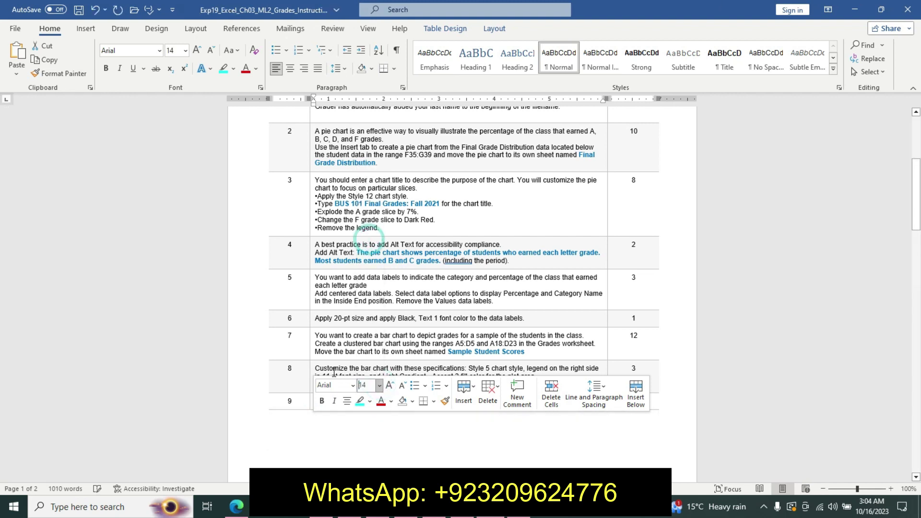
{"action": "left_click", "coordinate": [322, 400]}
{"action": "left_click", "coordinate": [359, 401]}
{"action": "left_click_drag", "start_coordinate": [919, 263], "coordinate": [920, 297]}
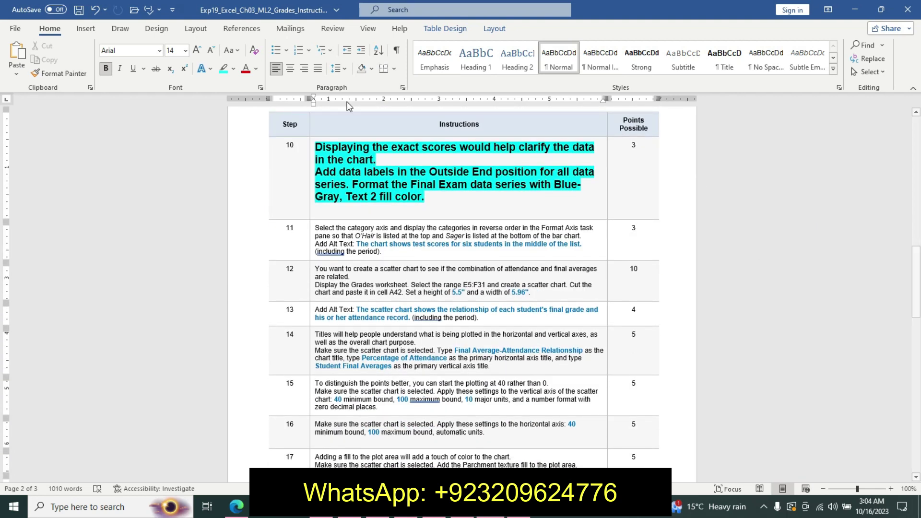
Step: Set step 10's sentence about exact scores to 9 pt with a yellow highlight
{"action": "left_click_drag", "start_coordinate": [321, 153], "coordinate": [378, 158]}
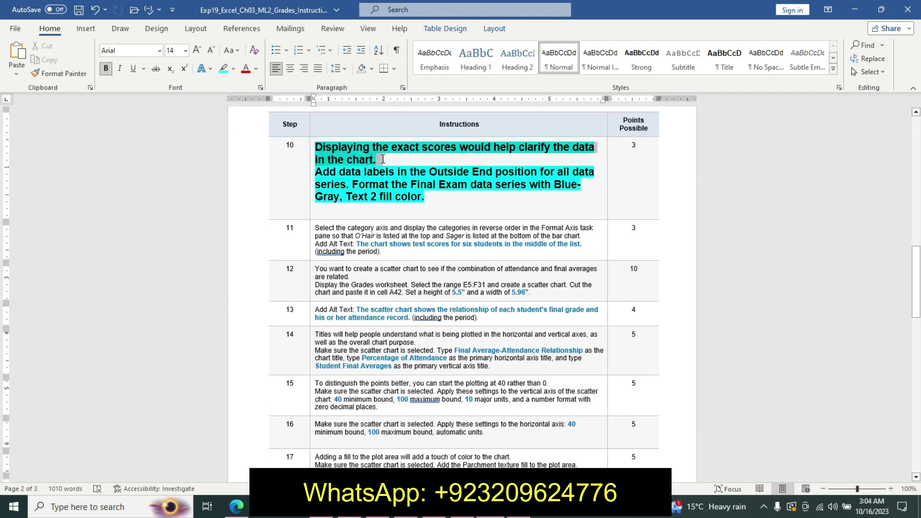
{"action": "left_click", "coordinate": [447, 123]}
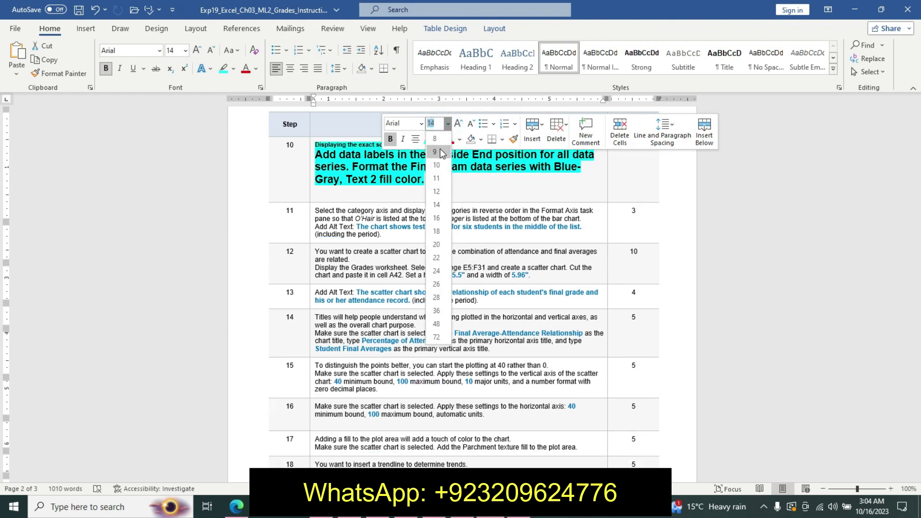
{"action": "left_click", "coordinate": [438, 152]}
{"action": "left_click", "coordinate": [438, 139]}
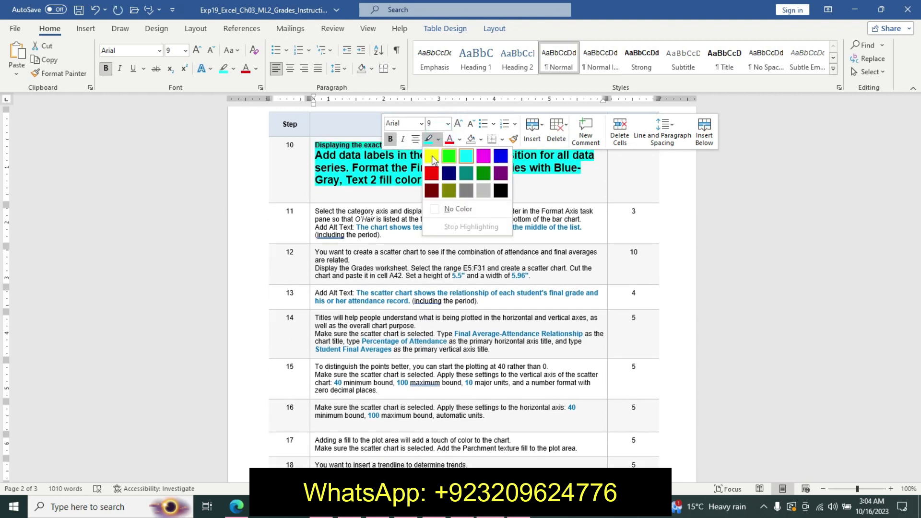
{"action": "left_click", "coordinate": [432, 156]}
{"action": "left_click", "coordinate": [394, 160]}
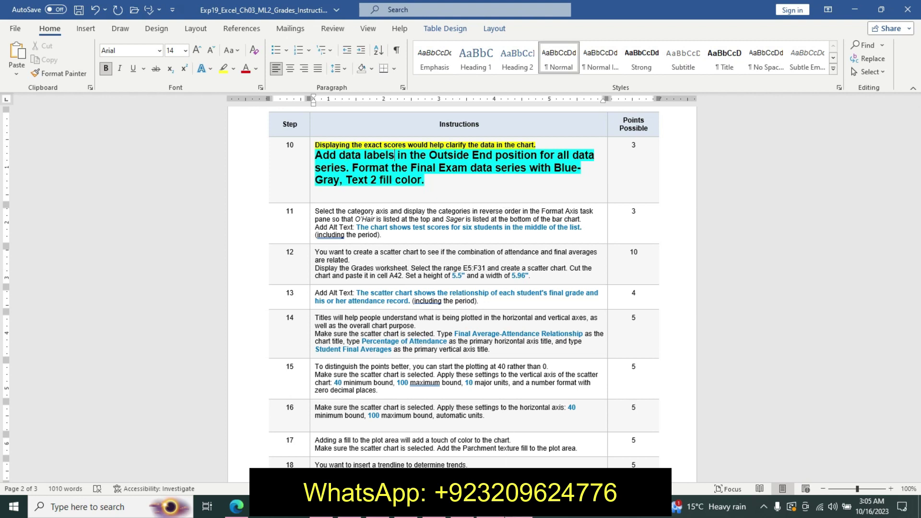
Step: Add data labels to every bar at Outside End and compare with the result image
{"action": "left_click", "coordinate": [521, 516]}
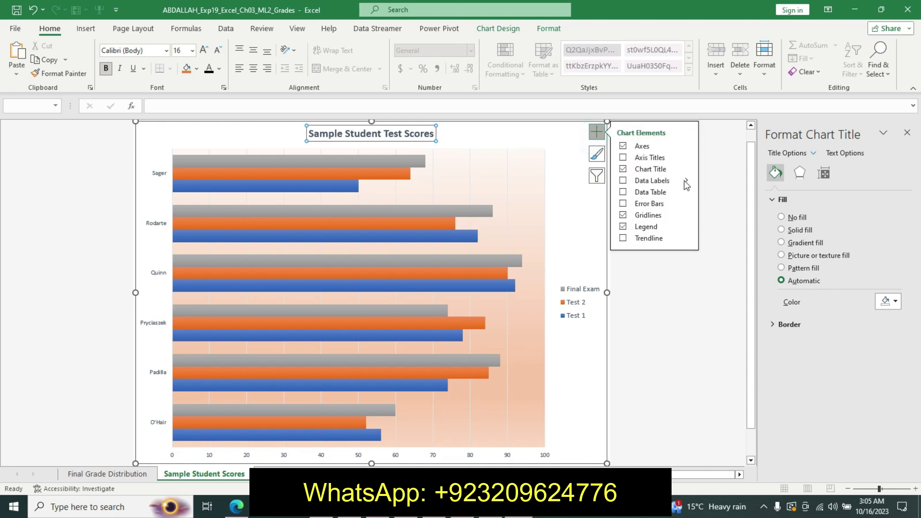
{"action": "left_click", "coordinate": [687, 180]}
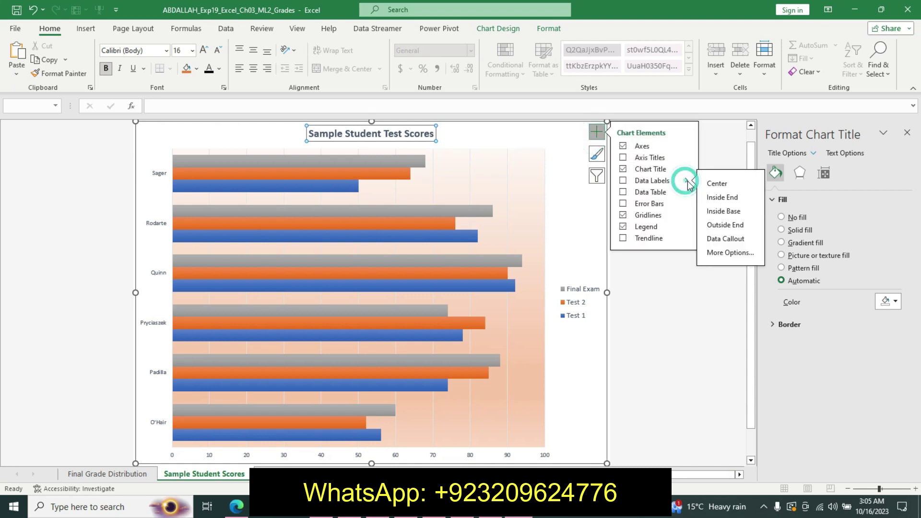
{"action": "left_click", "coordinate": [730, 253]}
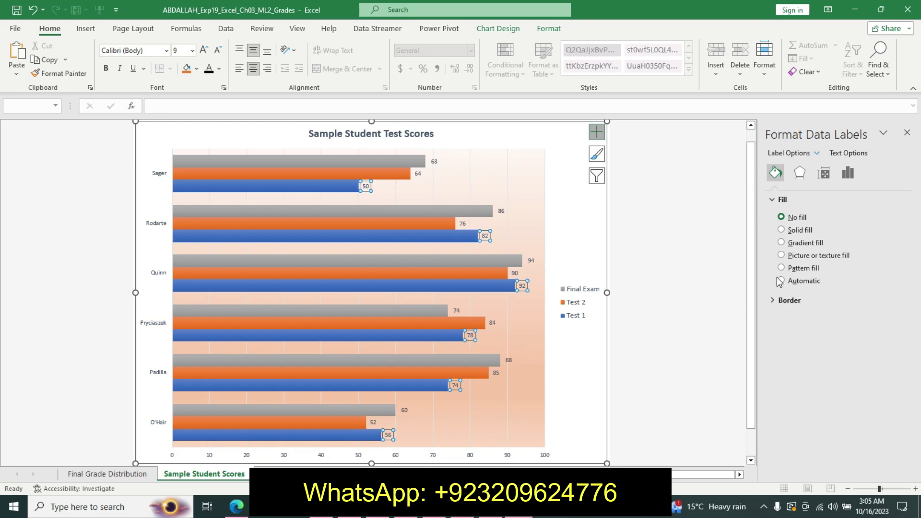
{"action": "left_click", "coordinate": [848, 173]}
{"action": "left_click", "coordinate": [792, 200]}
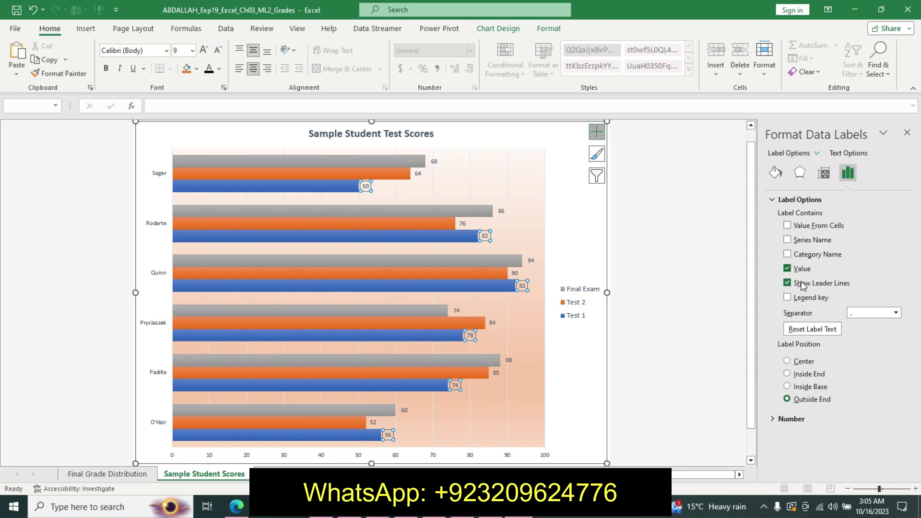
{"action": "key", "text": "alt+Tab"}
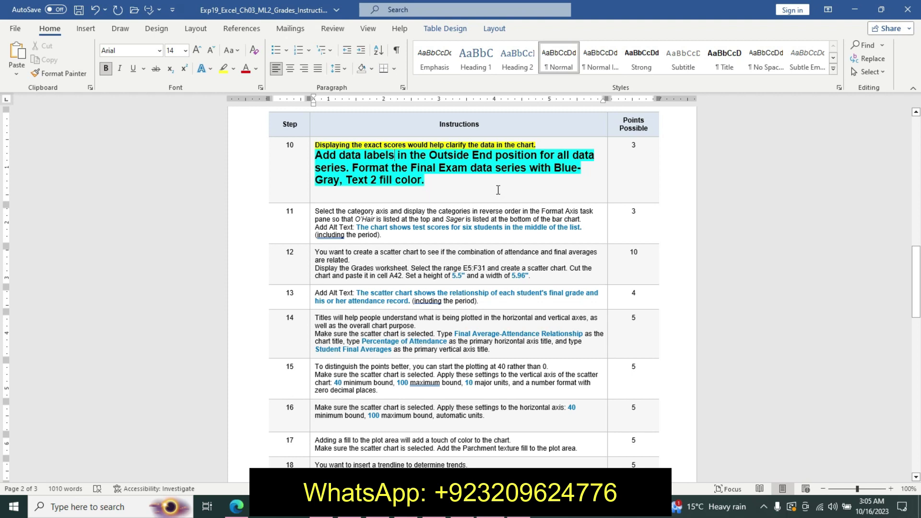
{"action": "key", "text": "alt+Tab"}
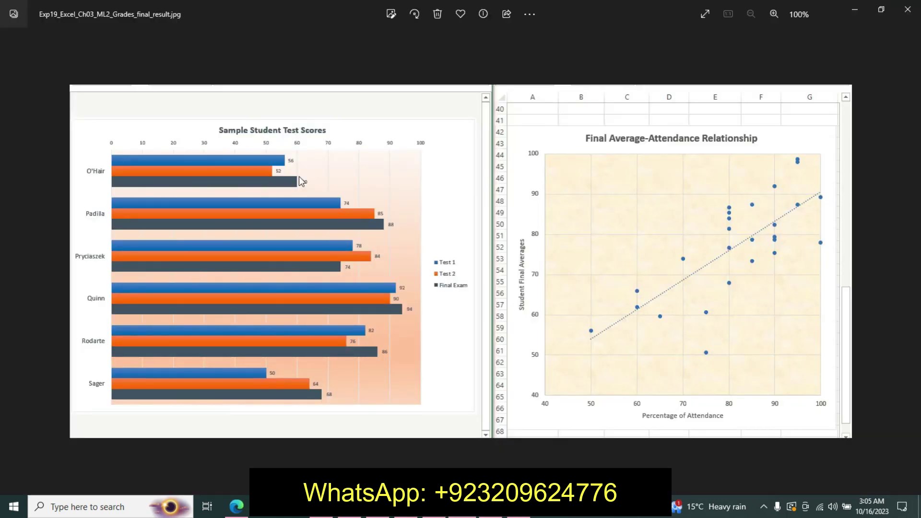
{"action": "key", "text": "alt+Tab"}
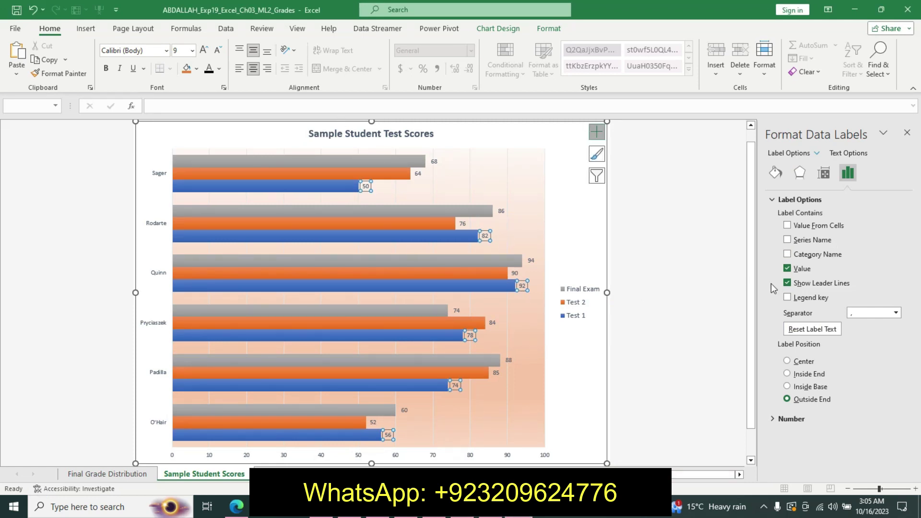
Step: Try Category Name and Legend key on the data labels, then turn both back off
{"action": "left_click", "coordinate": [787, 254]}
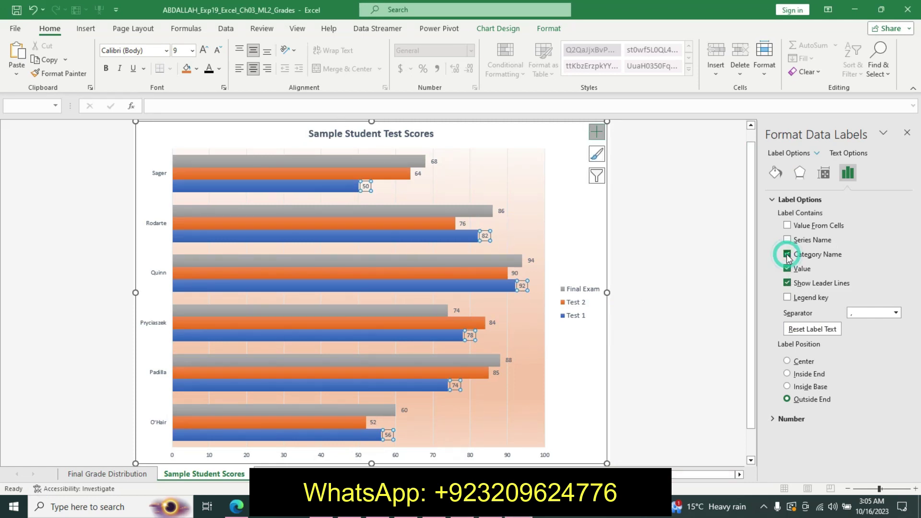
{"action": "left_click", "coordinate": [788, 254]}
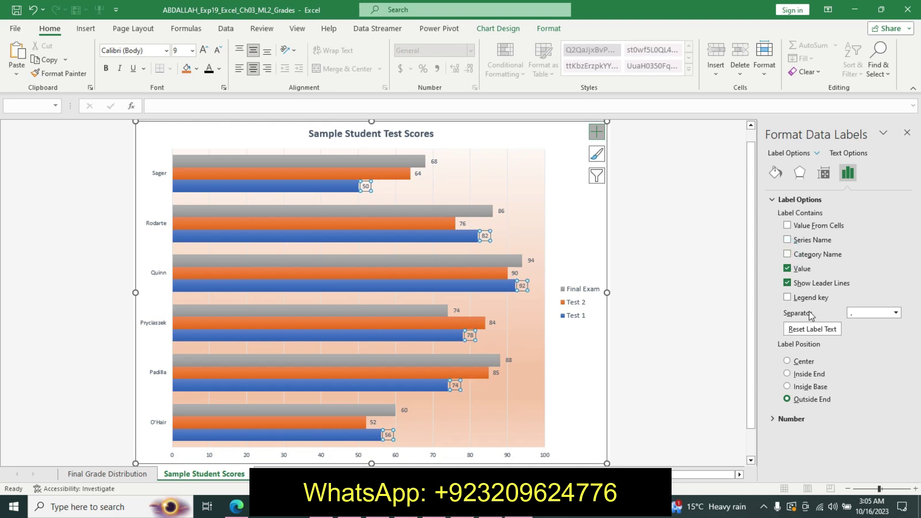
{"action": "left_click", "coordinate": [788, 297]}
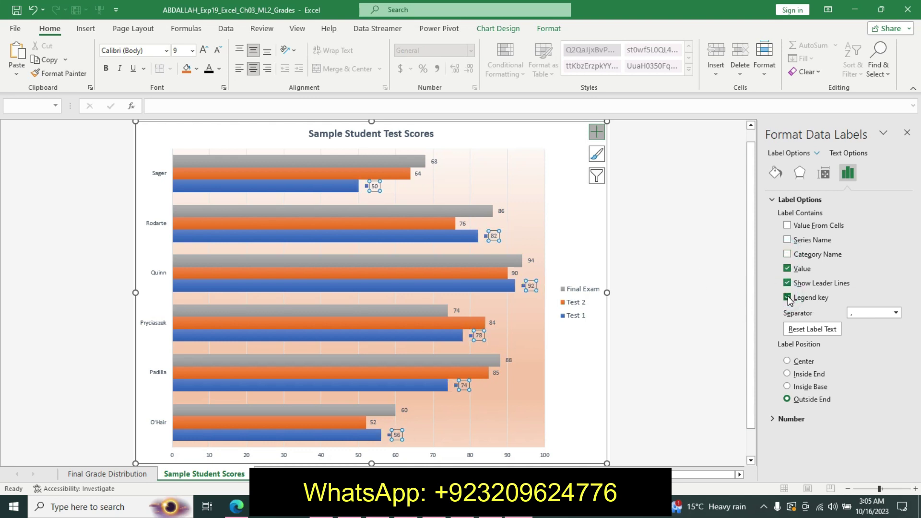
{"action": "left_click", "coordinate": [787, 298]}
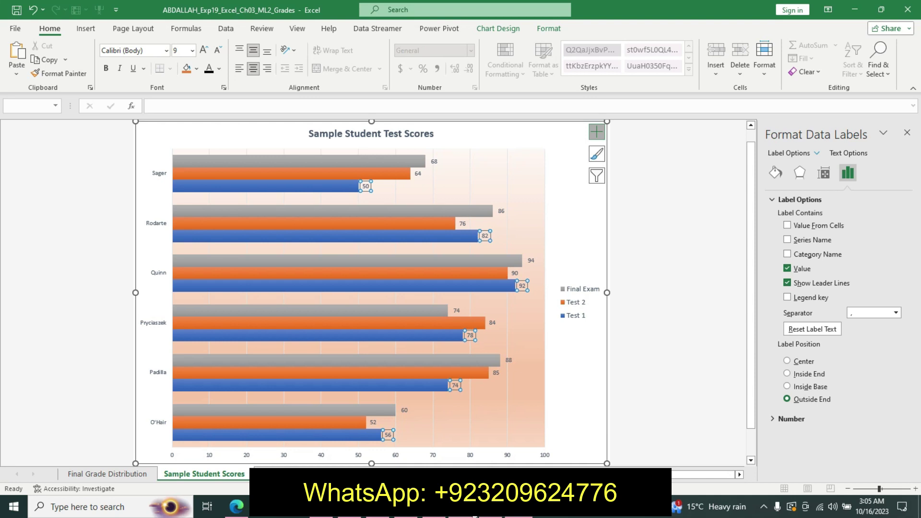
Step: Compare the chart with the result image, then go back to the Word instructions
{"action": "left_click", "coordinate": [475, 515]}
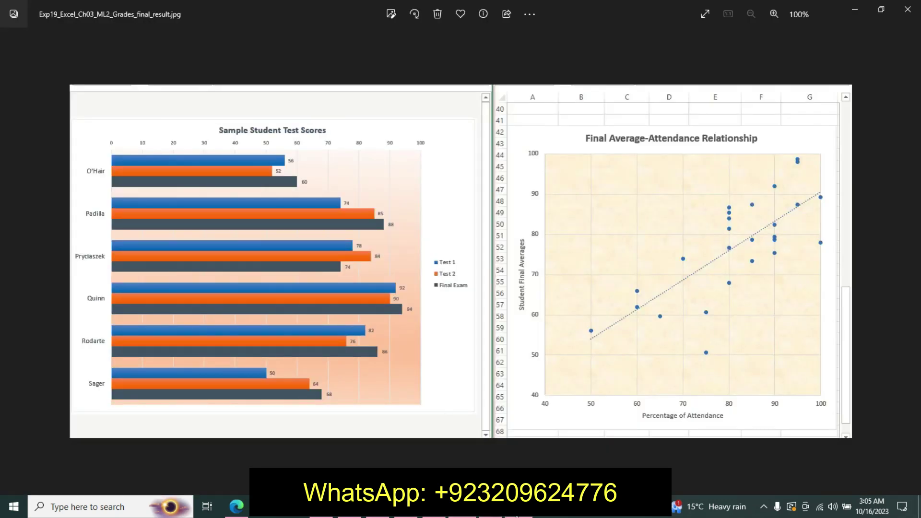
{"action": "left_click", "coordinate": [517, 515]}
{"action": "left_click", "coordinate": [480, 202]}
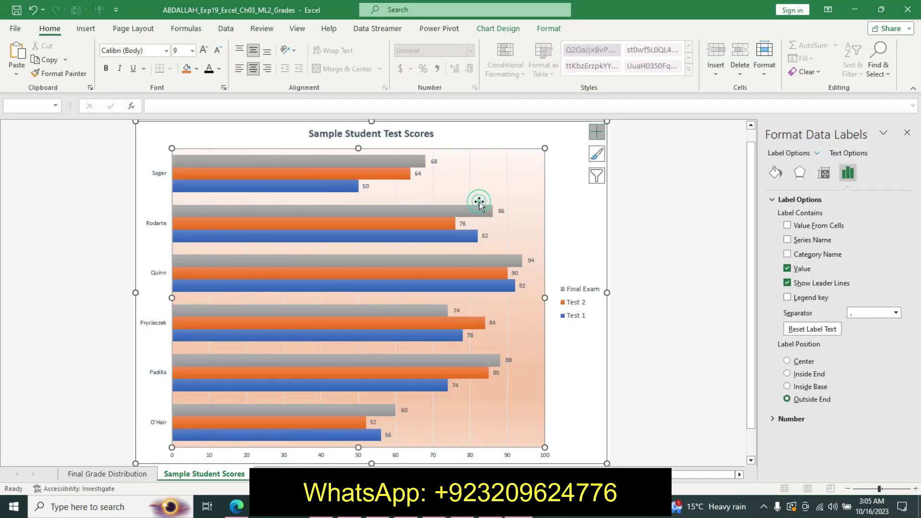
{"action": "left_click", "coordinate": [490, 516]}
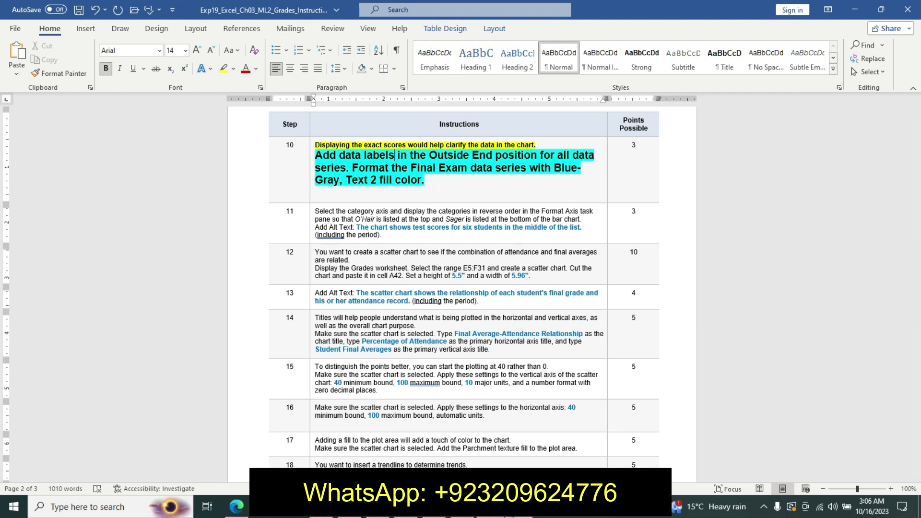
Step: Select the Final Exam bar series and open the Home tab's Fill Color dropdown
{"action": "left_click", "coordinate": [513, 516]}
{"action": "left_click", "coordinate": [299, 190]}
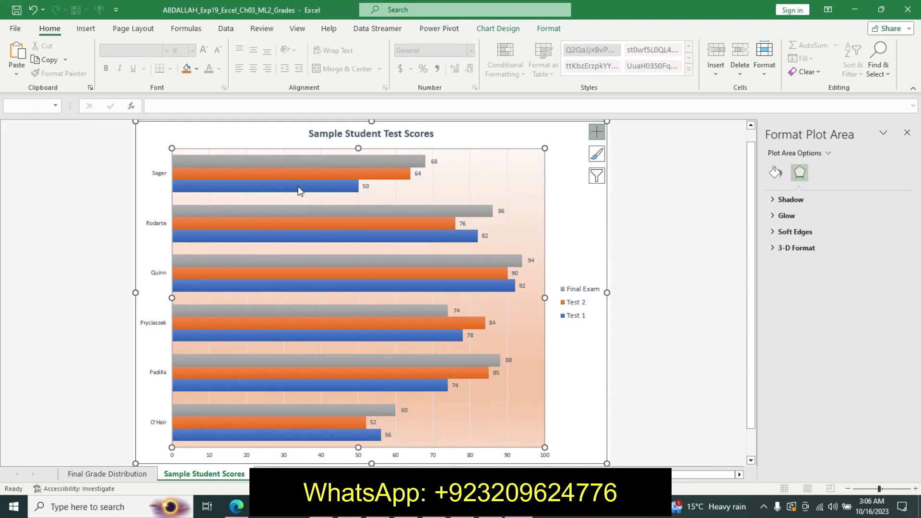
{"action": "left_click", "coordinate": [300, 160]}
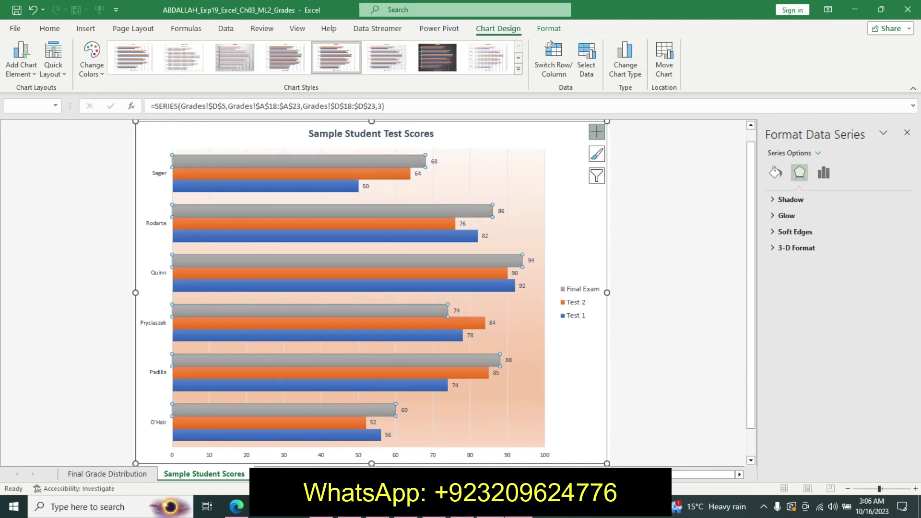
{"action": "key", "text": "alt+Tab"}
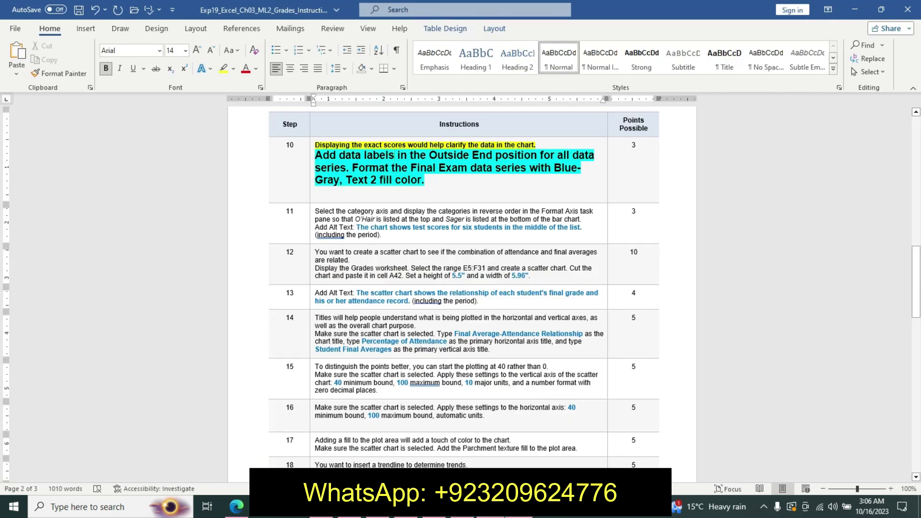
{"action": "key", "text": "alt+Tab"}
{"action": "left_click", "coordinate": [50, 28]}
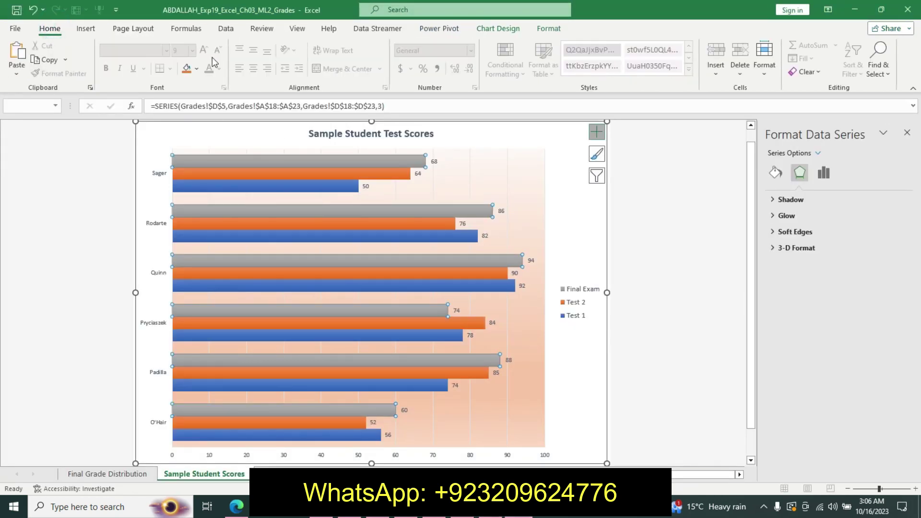
{"action": "left_click", "coordinate": [196, 68]}
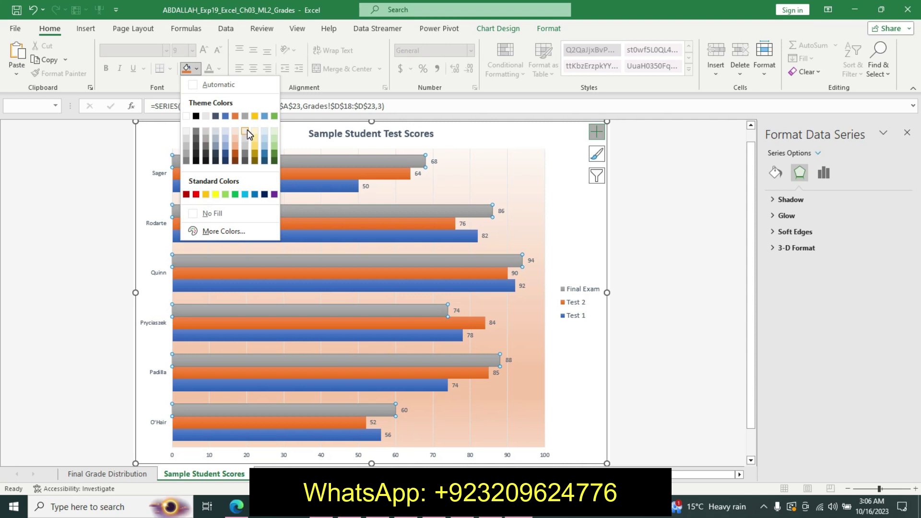
Step: Fill the Final Exam bars with Blue-Gray, Text 2 and compare with the result image
{"action": "left_click", "coordinate": [215, 116]}
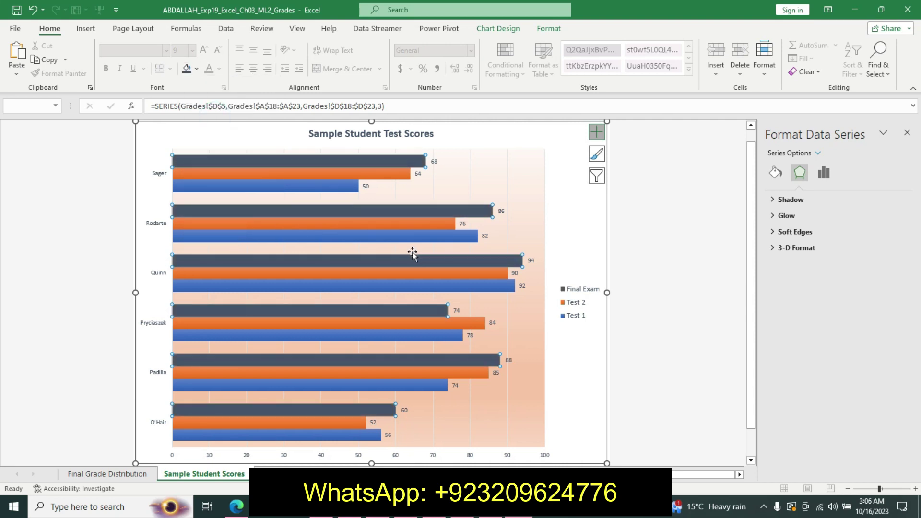
{"action": "key", "text": "alt+Tab"}
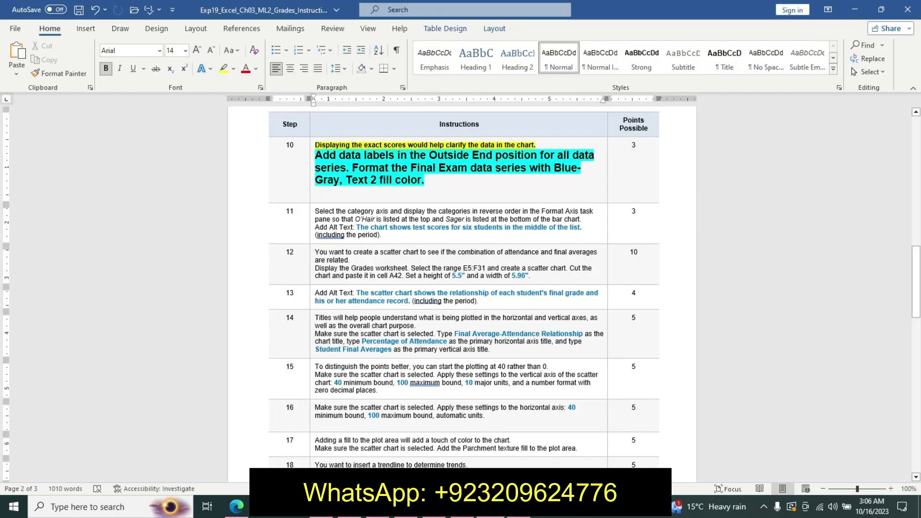
{"action": "key", "text": "alt+Tab"}
{"action": "key", "text": "alt+Tab"}
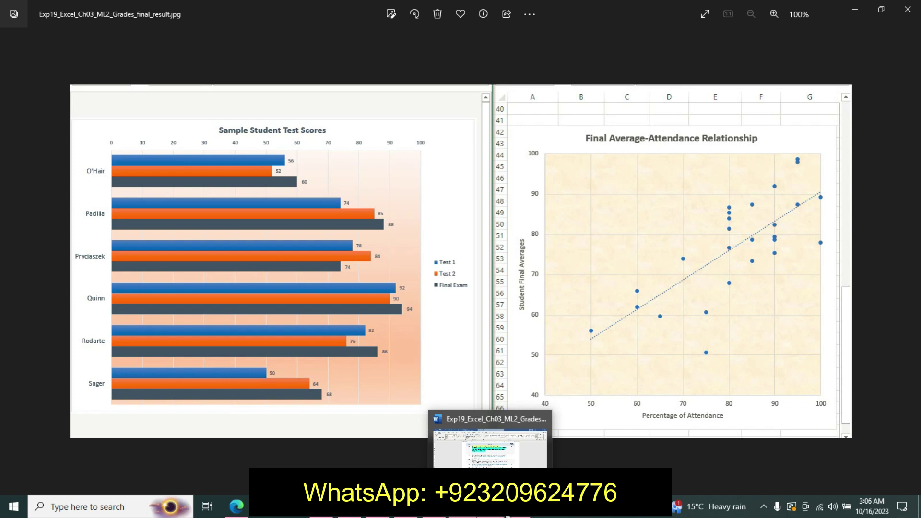
{"action": "left_click", "coordinate": [444, 406]}
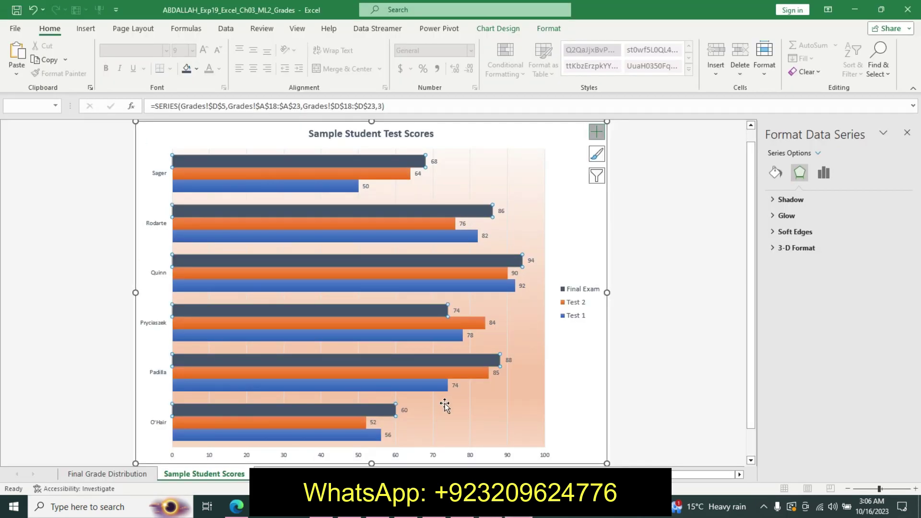
Step: Undo step 10's formatting in the Word instructions
{"action": "left_click", "coordinate": [490, 434]}
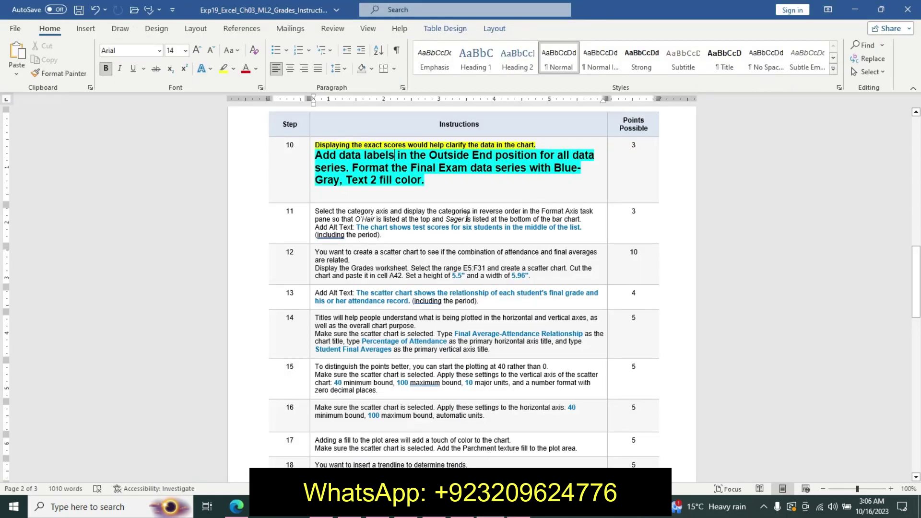
{"action": "key", "text": "ctrl+z"}
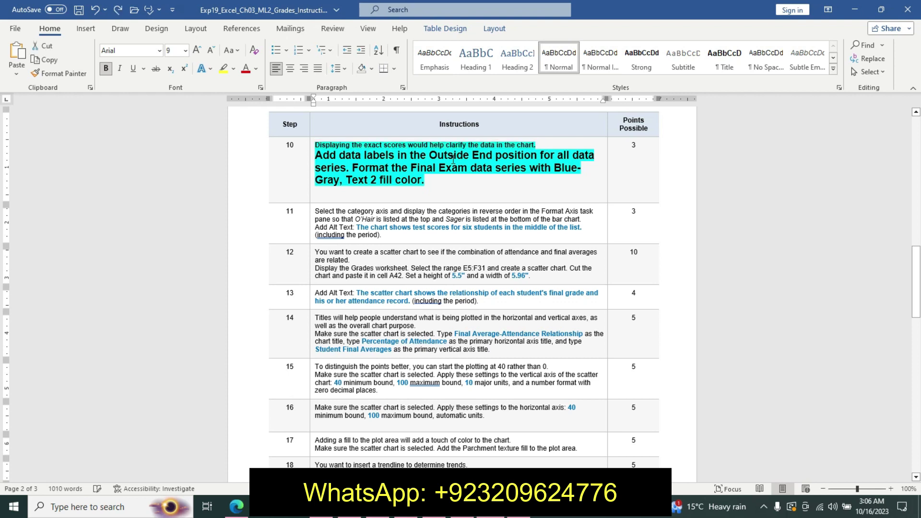
{"action": "key", "text": "ctrl+z"}
{"action": "key", "text": "ctrl+z"}
{"action": "key", "text": "ctrl+z"}
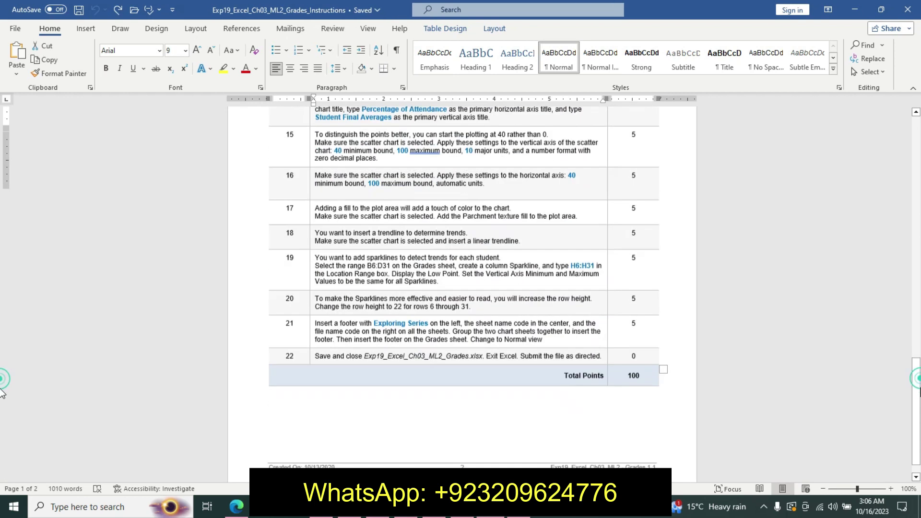
Step: Make step 11's instruction text 18 pt bold with a yellow highlight
{"action": "left_click", "coordinate": [917, 394]}
{"action": "left_click_drag", "start_coordinate": [920, 395], "coordinate": [916, 354]}
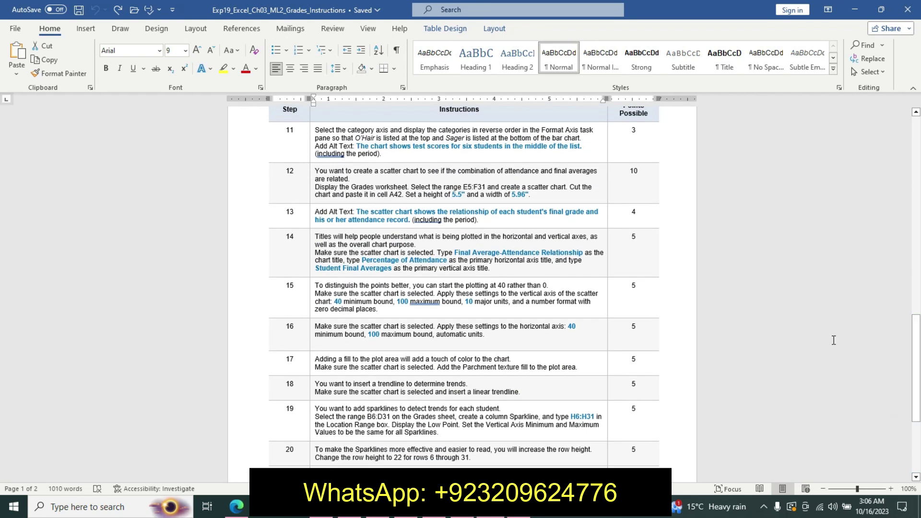
{"action": "left_click_drag", "start_coordinate": [319, 129], "coordinate": [556, 118]}
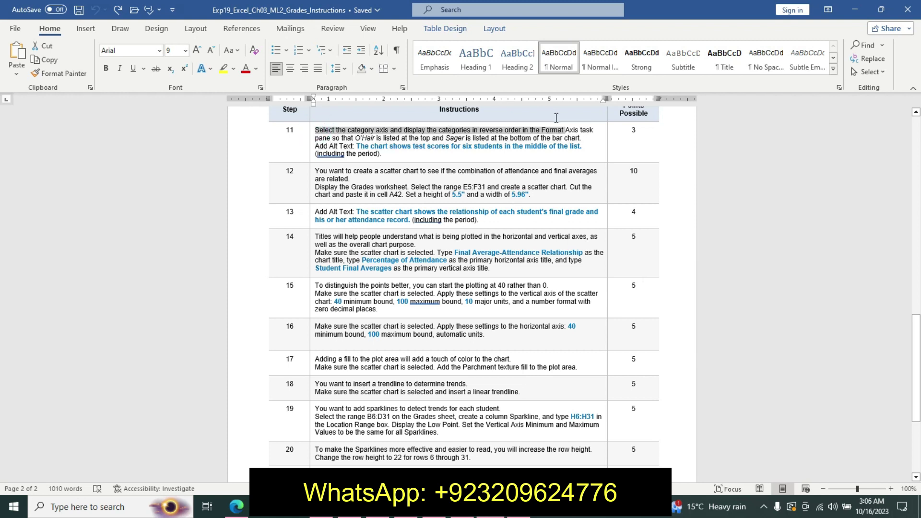
{"action": "left_click_drag", "start_coordinate": [572, 129], "coordinate": [577, 152]}
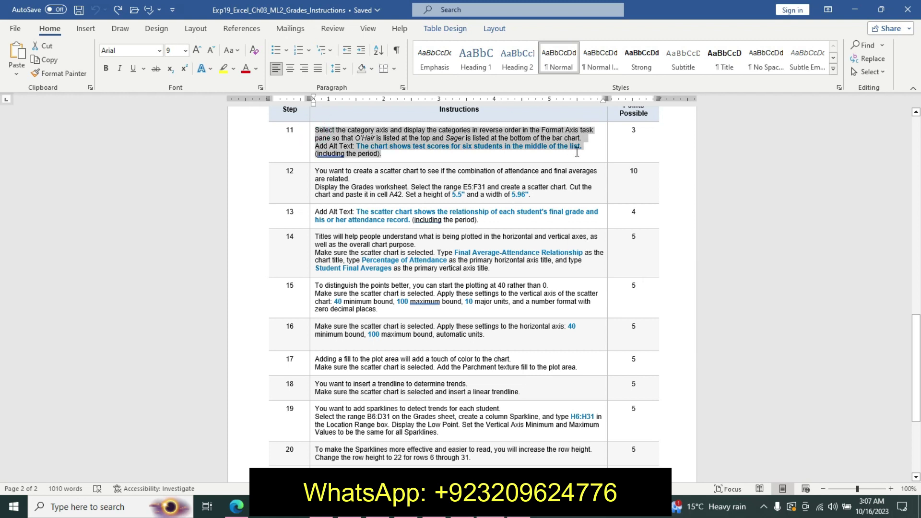
{"action": "left_click", "coordinate": [633, 225]}
{"action": "key", "text": "Return"}
{"action": "left_click", "coordinate": [589, 138]}
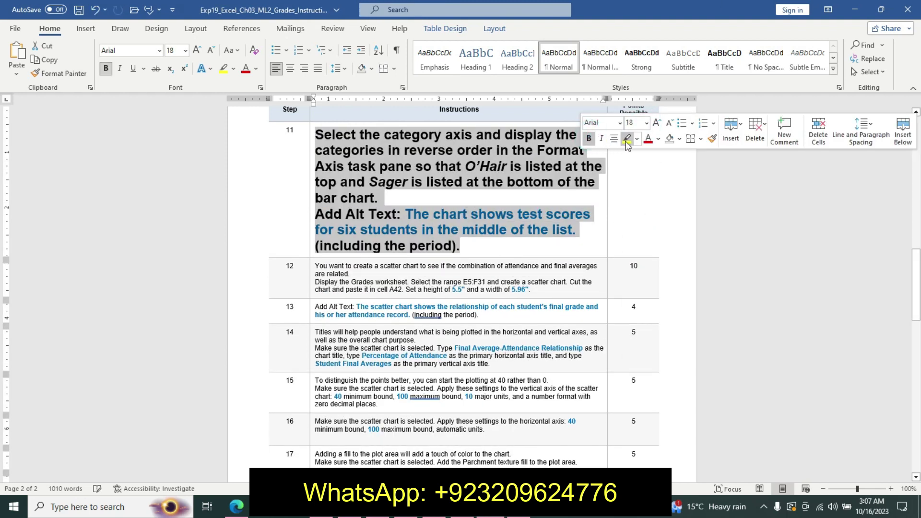
{"action": "left_click", "coordinate": [639, 144]}
{"action": "left_click", "coordinate": [631, 155]}
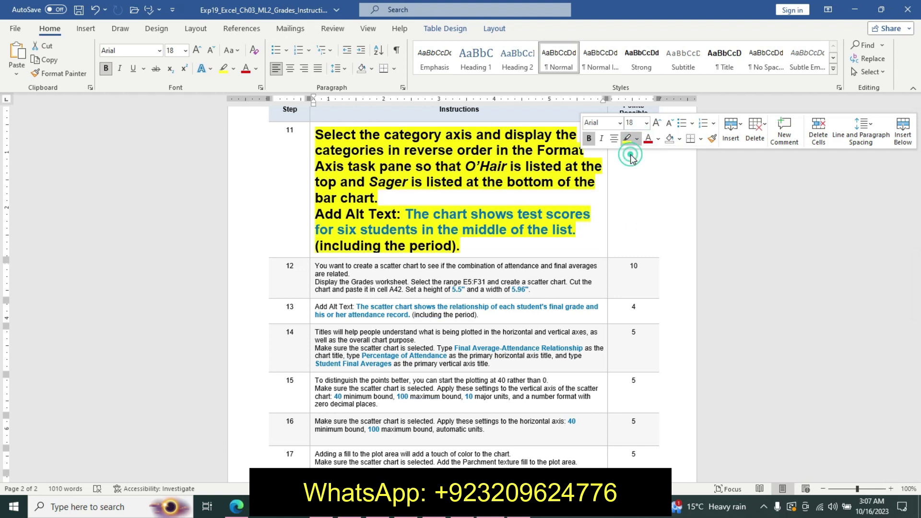
{"action": "left_click", "coordinate": [419, 217]}
Step: Change step 11's highlight from yellow to turquoise
{"action": "mouse_move", "coordinate": [315, 132]}
{"action": "left_mouse_down"}
{"action": "mouse_move", "coordinate": [510, 213]}
{"action": "mouse_move", "coordinate": [556, 244]}
{"action": "left_mouse_up"}
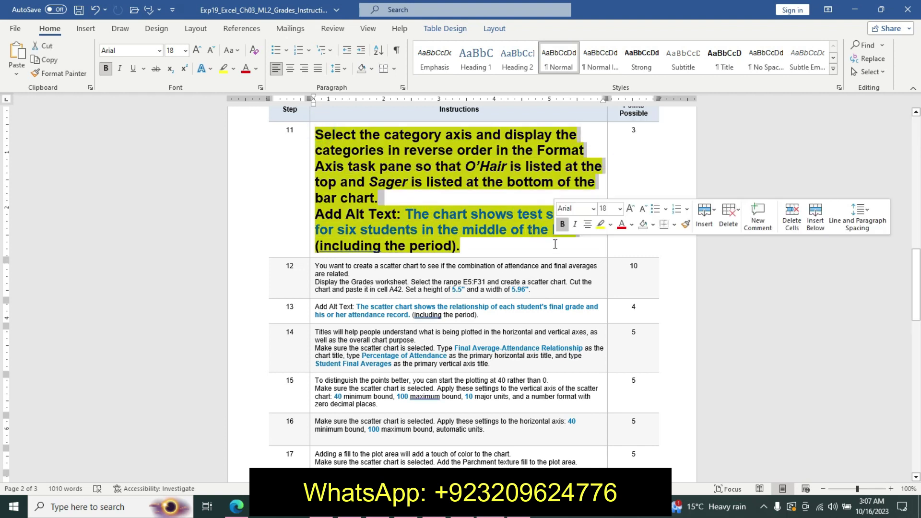
{"action": "left_click", "coordinate": [610, 224]}
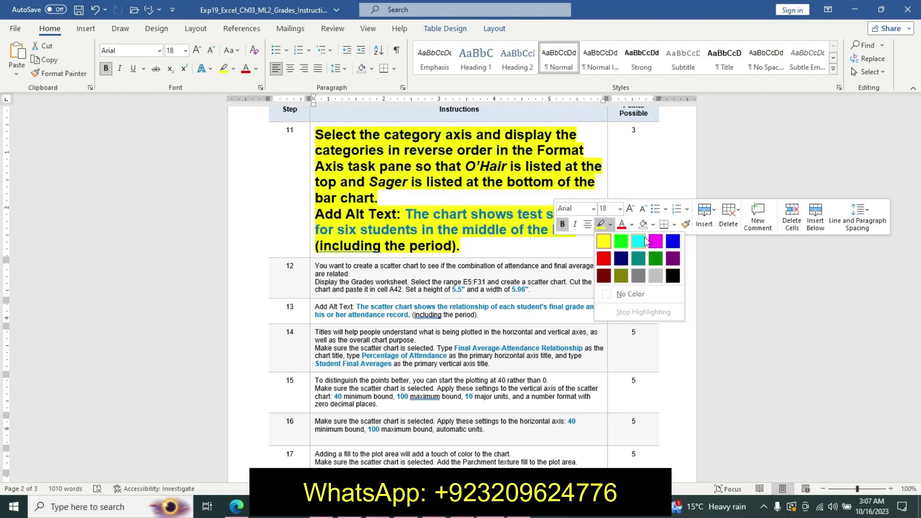
{"action": "left_click", "coordinate": [639, 241]}
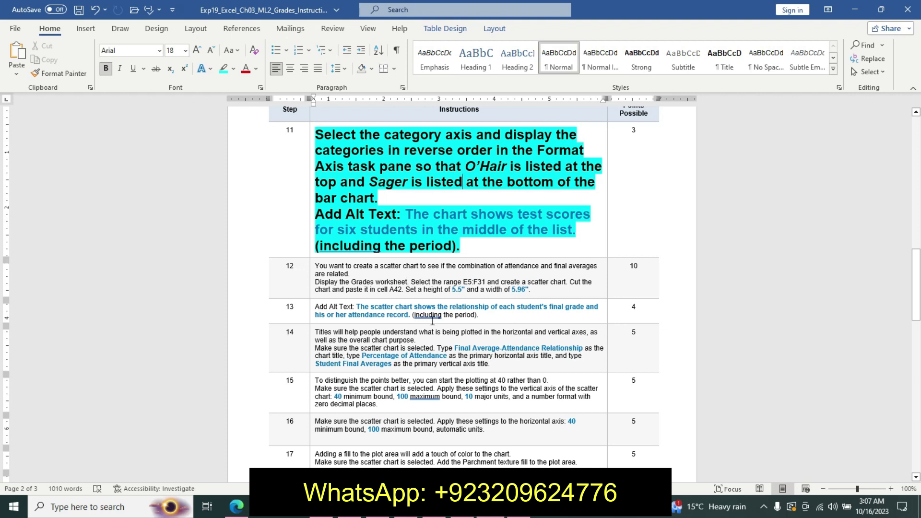
{"action": "key", "text": "alt+Tab"}
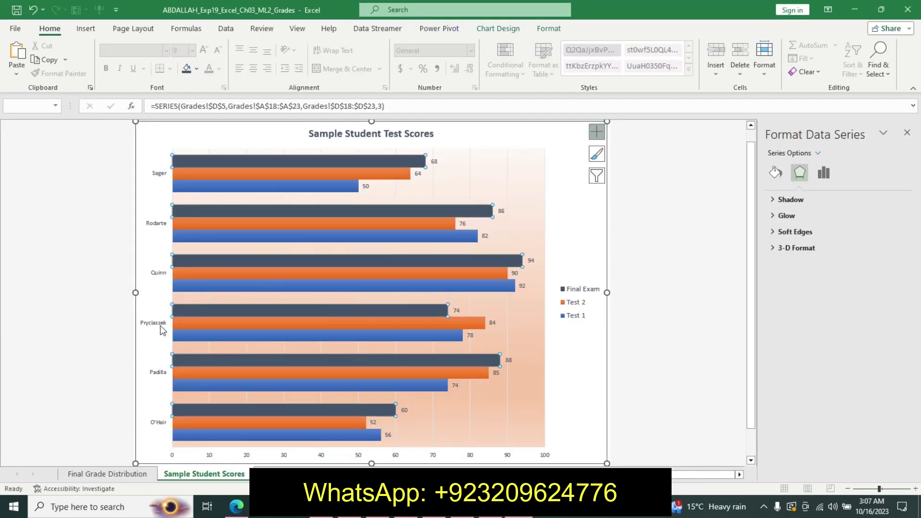
Step: Turn on Categories in reverse order for the vertical axis, putting O'Hair at the top
{"action": "right_click", "coordinate": [160, 324]}
{"action": "left_click", "coordinate": [224, 482]}
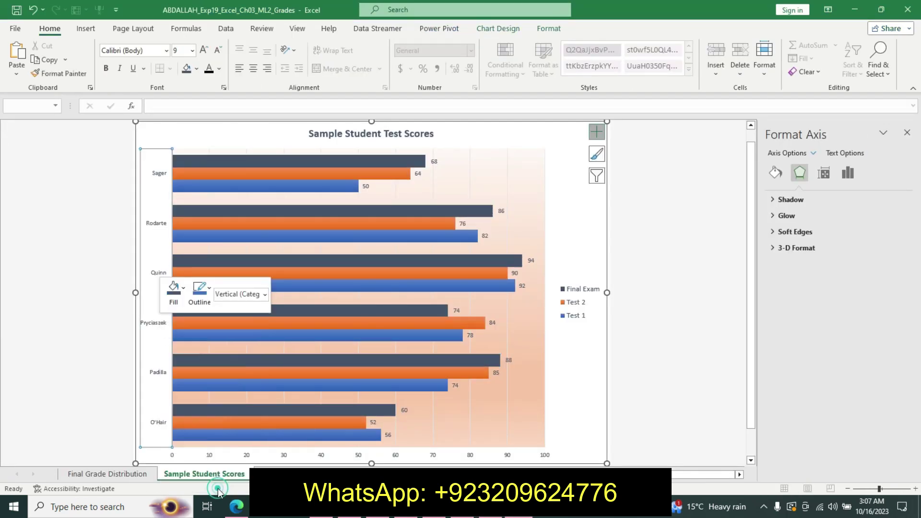
{"action": "left_click", "coordinate": [782, 368]}
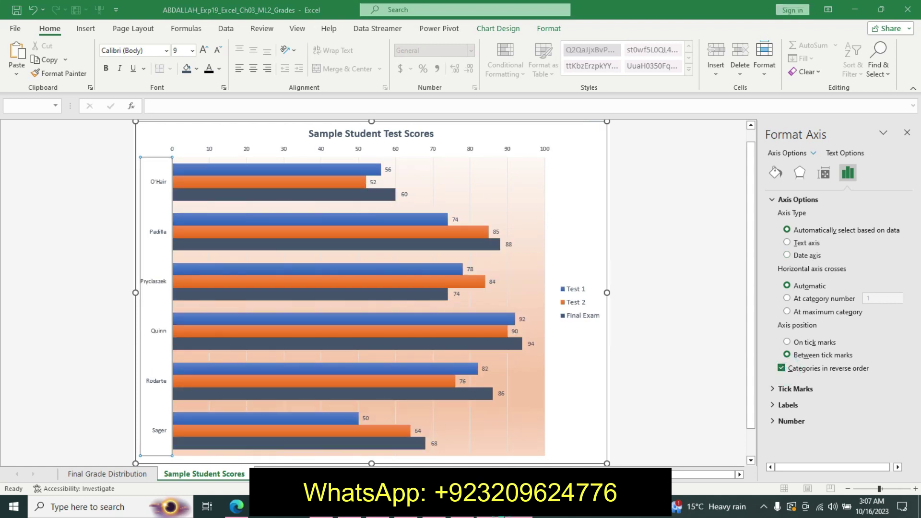
{"action": "key", "text": "alt+Tab"}
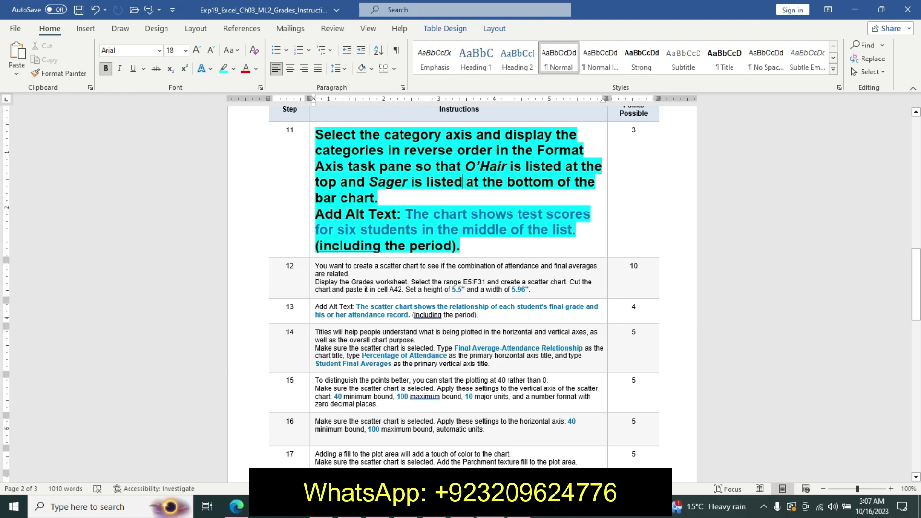
Step: Copy the alt text sentence from step 11 of the instructions
{"action": "mouse_move", "coordinate": [407, 214]}
{"action": "left_mouse_down"}
{"action": "mouse_move", "coordinate": [534, 237]}
{"action": "mouse_move", "coordinate": [582, 235]}
{"action": "left_mouse_up"}
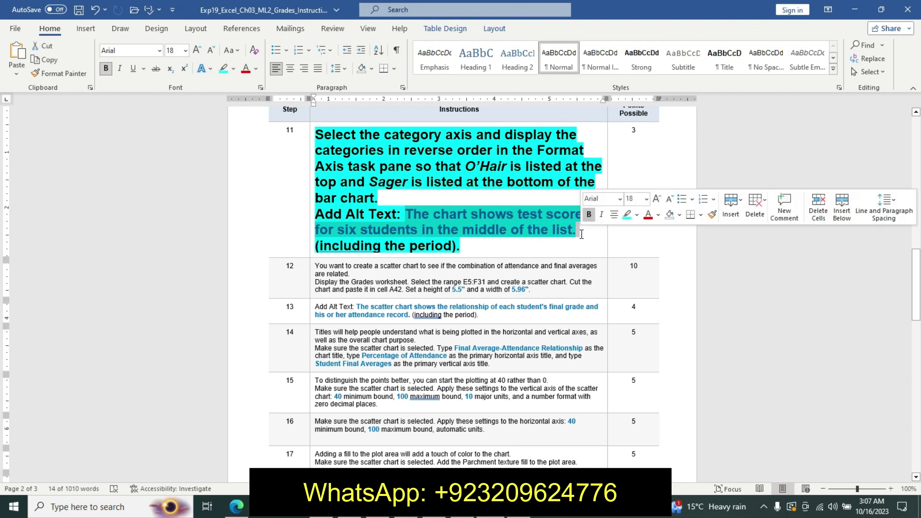
{"action": "key", "text": "ctrl+c"}
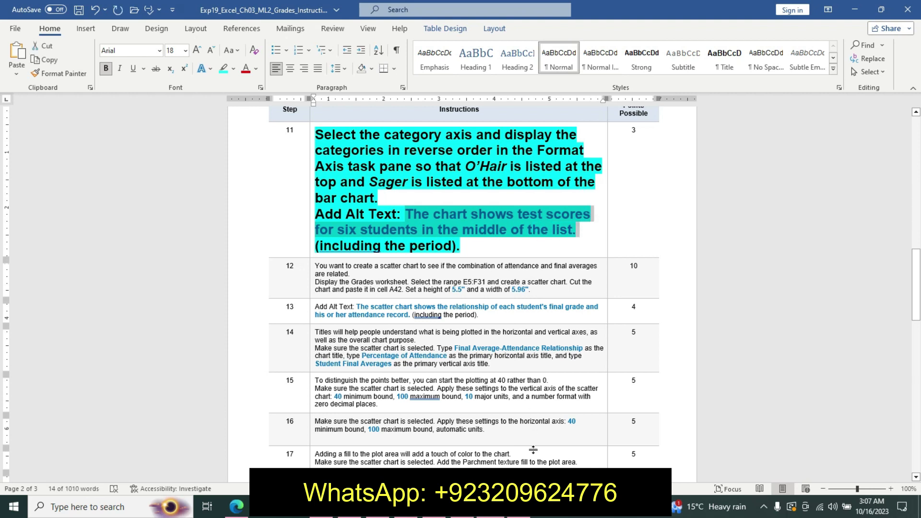
{"action": "key", "text": "alt+Tab"}
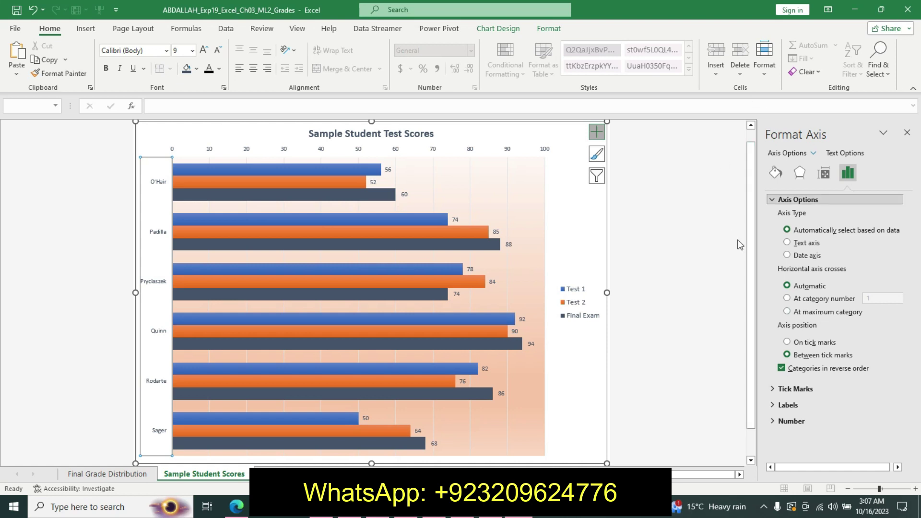
Step: Give the chart the alt text 'The chart shows test scores for six students in the middle of the list.'
{"action": "right_click", "coordinate": [566, 185]}
{"action": "left_click", "coordinate": [629, 463]}
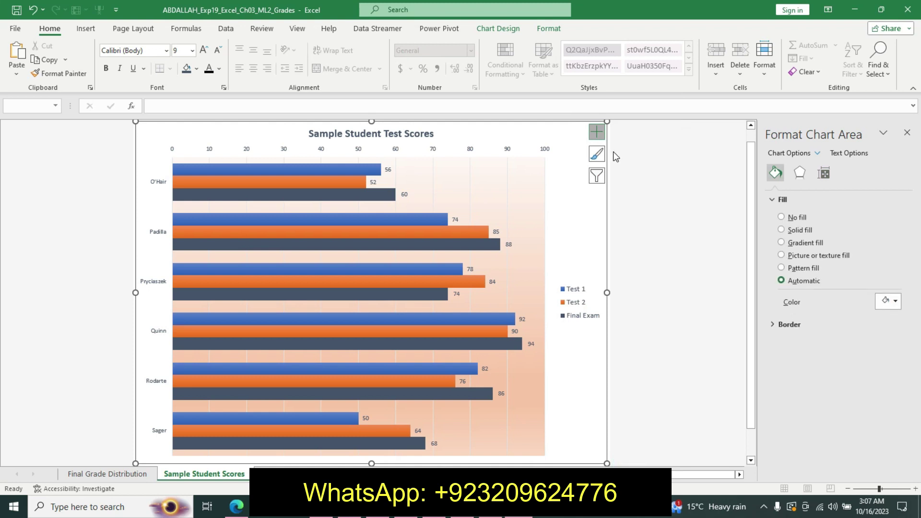
{"action": "right_click", "coordinate": [566, 171]}
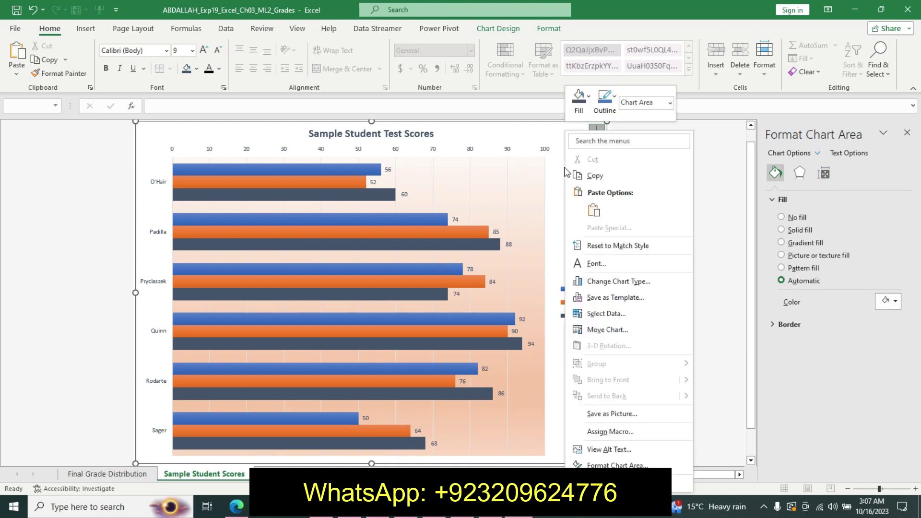
{"action": "left_click", "coordinate": [609, 449]}
{"action": "type", "text": "The chart shows test scores for six students in the middle of the list."}
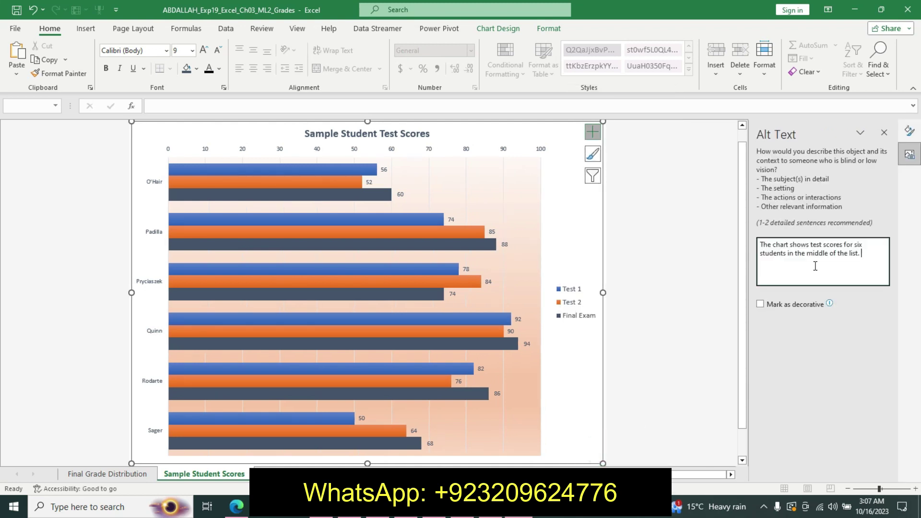
{"action": "left_click", "coordinate": [884, 133]}
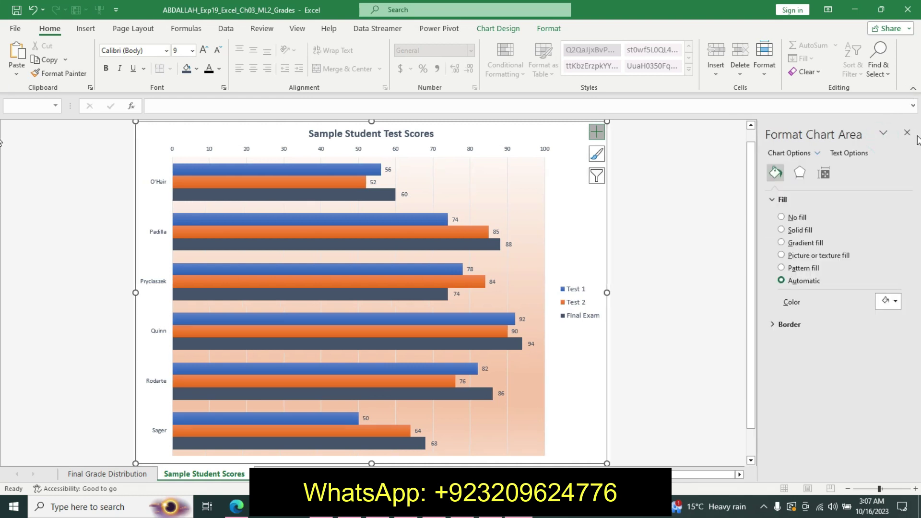
Step: Close the chart area pane and undo step 11's text formatting in Word
{"action": "left_click", "coordinate": [909, 134]}
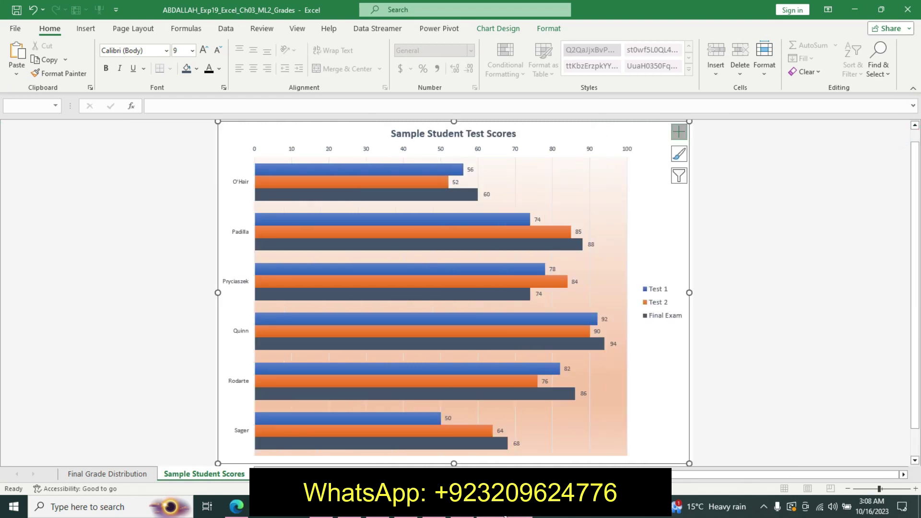
{"action": "key", "text": "alt+Tab"}
{"action": "key", "text": "ctrl+z"}
{"action": "key", "text": "ctrl+z"}
{"action": "key", "text": "ctrl+z"}
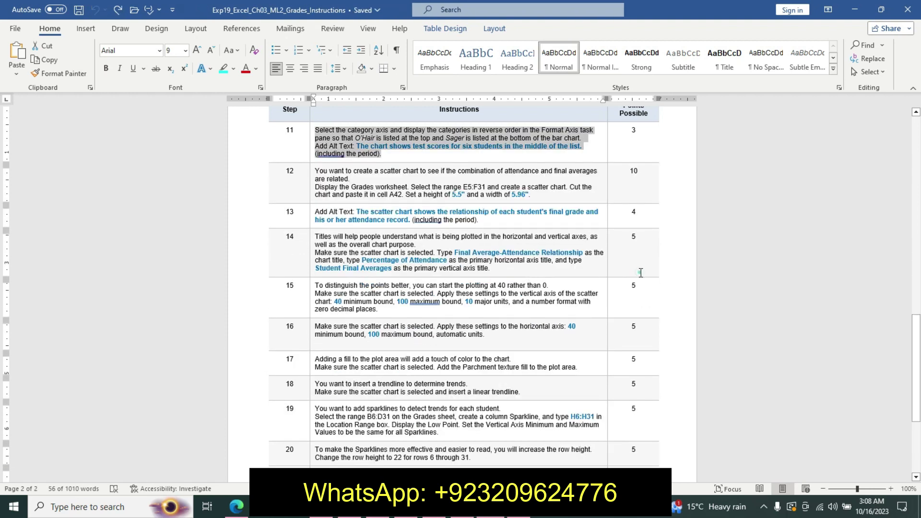
Step: Return to the Excel workbook and view the Grades data worksheet
{"action": "left_click_drag", "start_coordinate": [916, 370], "coordinate": [919, 171]}
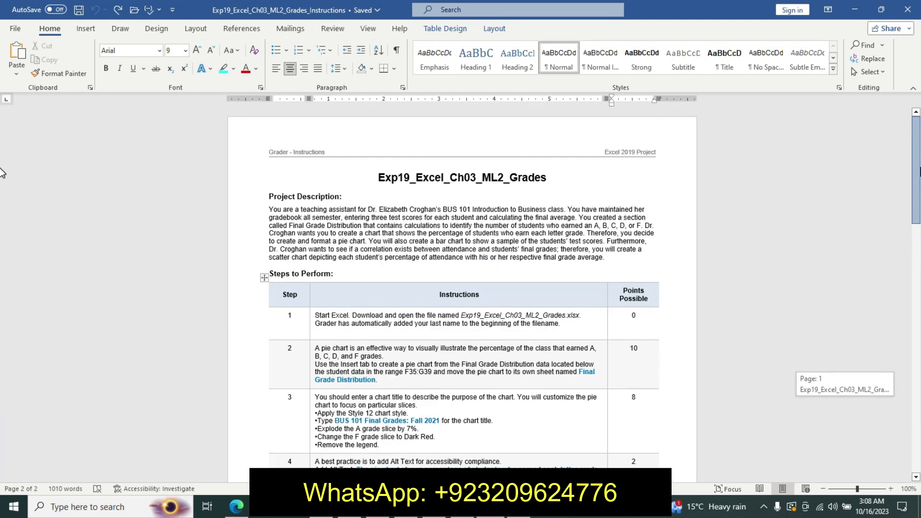
{"action": "key", "text": "alt+Tab"}
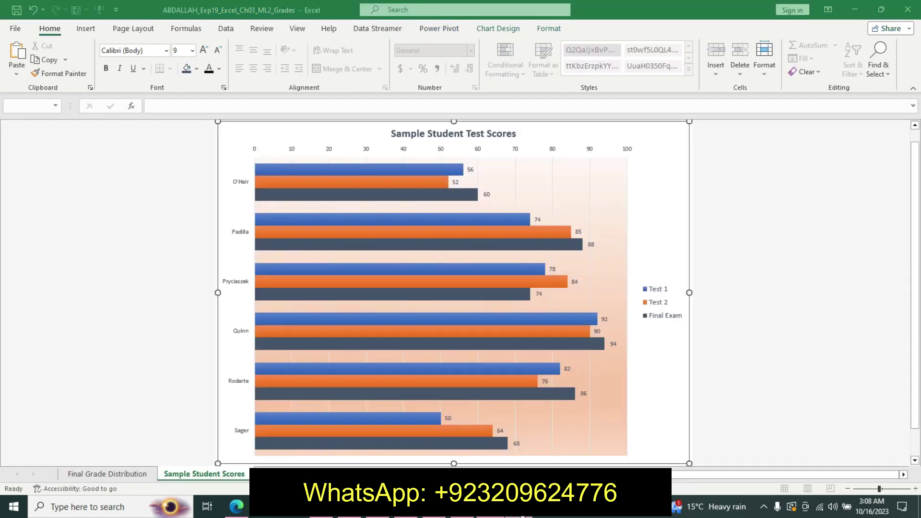
{"action": "left_click", "coordinate": [823, 219]}
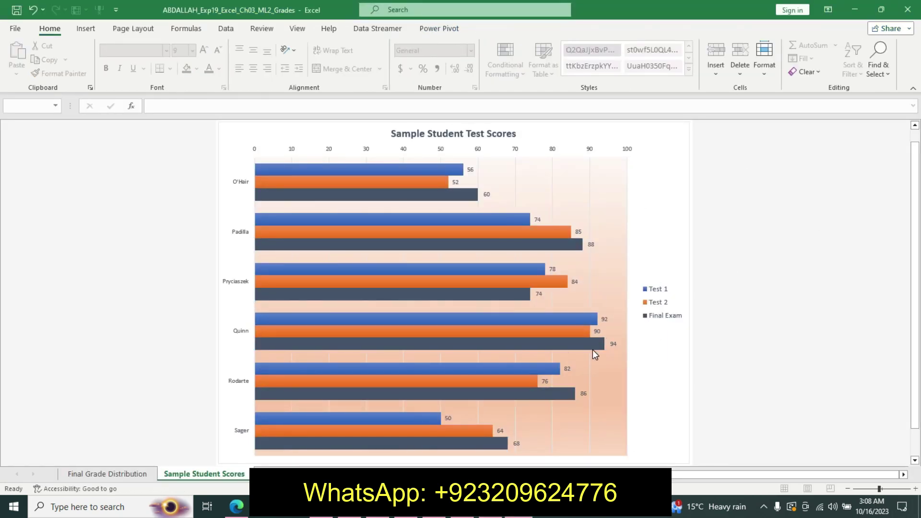
{"action": "key", "text": "ctrl+Page_Down"}
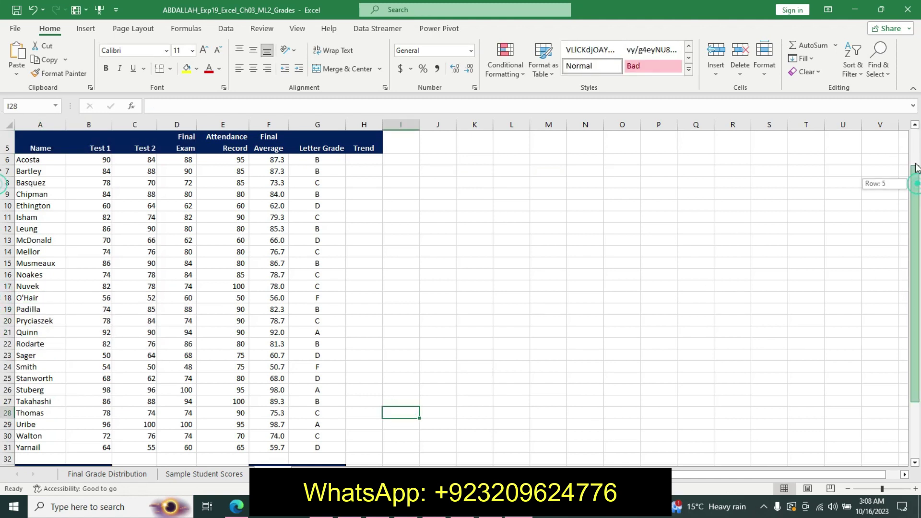
Step: Check the Final Grade Distribution pie chart, ending on the Sample Student Scores chart sheet
{"action": "left_click_drag", "start_coordinate": [917, 168], "coordinate": [916, 132]}
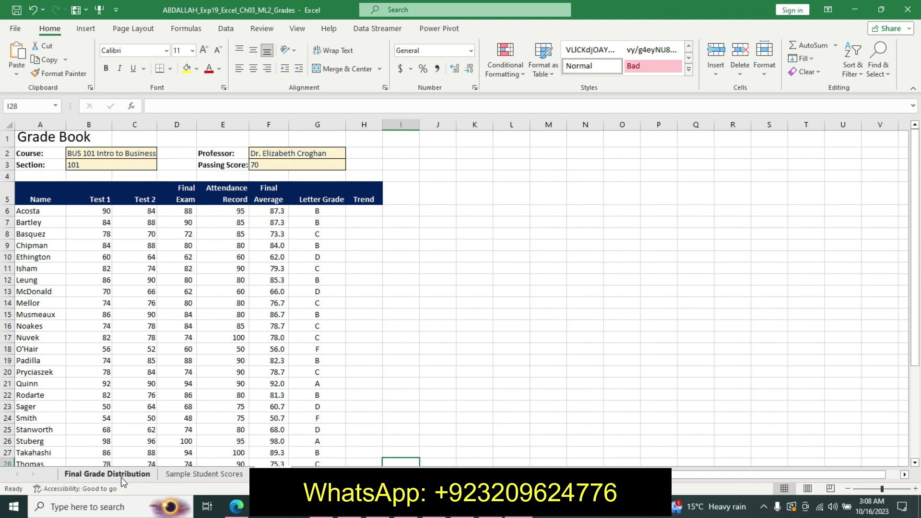
{"action": "left_click", "coordinate": [107, 474]}
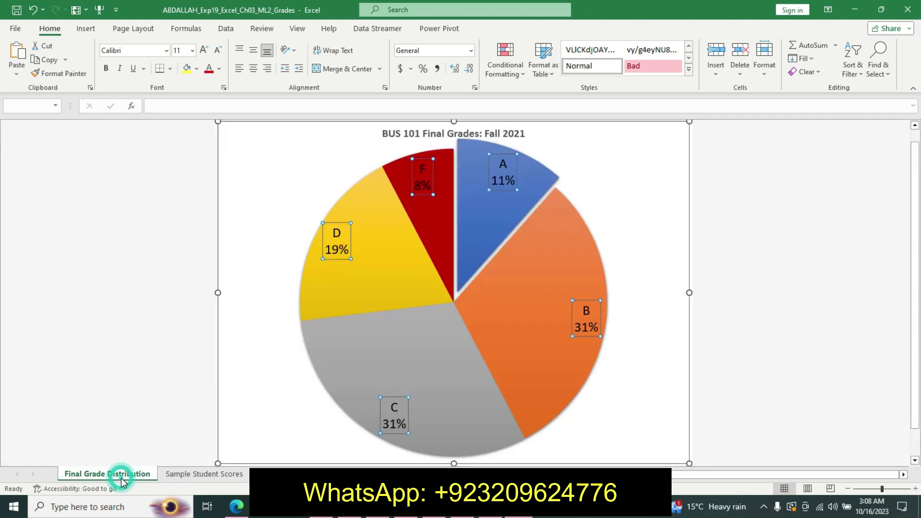
{"action": "left_click", "coordinate": [180, 475]}
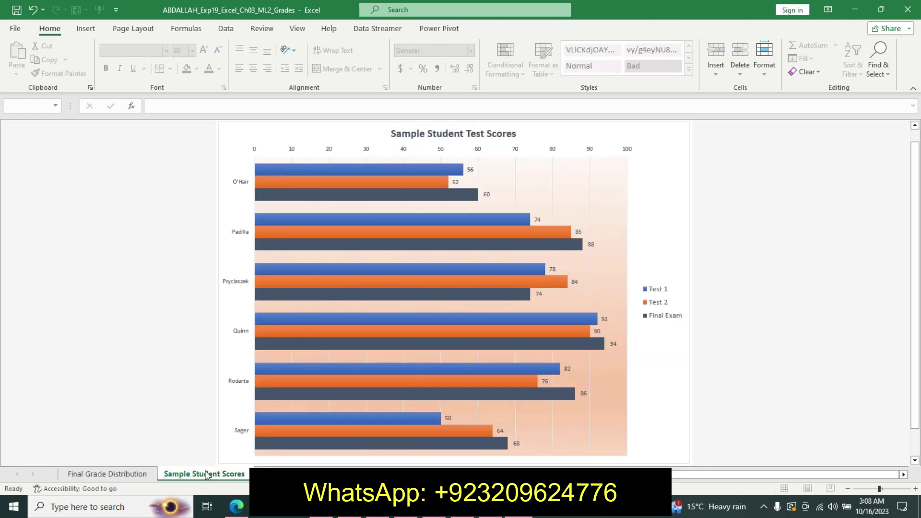
{"action": "left_click", "coordinate": [130, 475]}
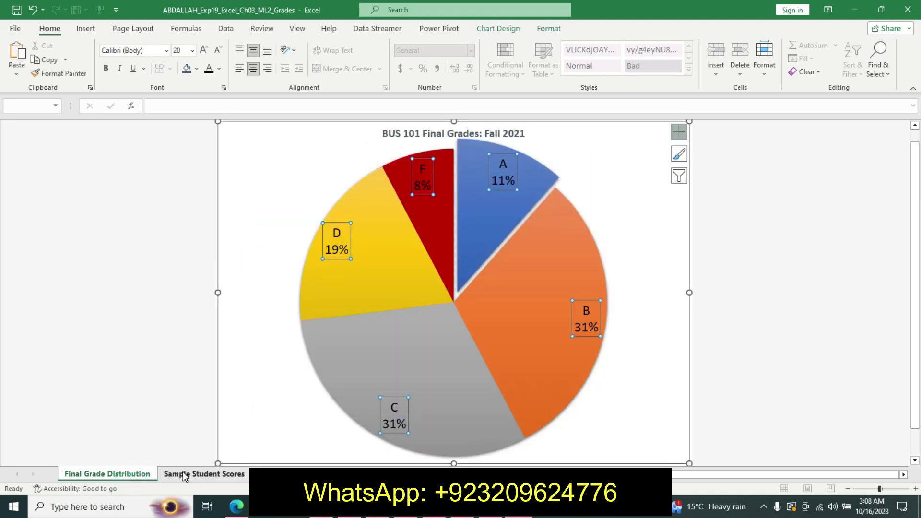
{"action": "left_click", "coordinate": [266, 408]}
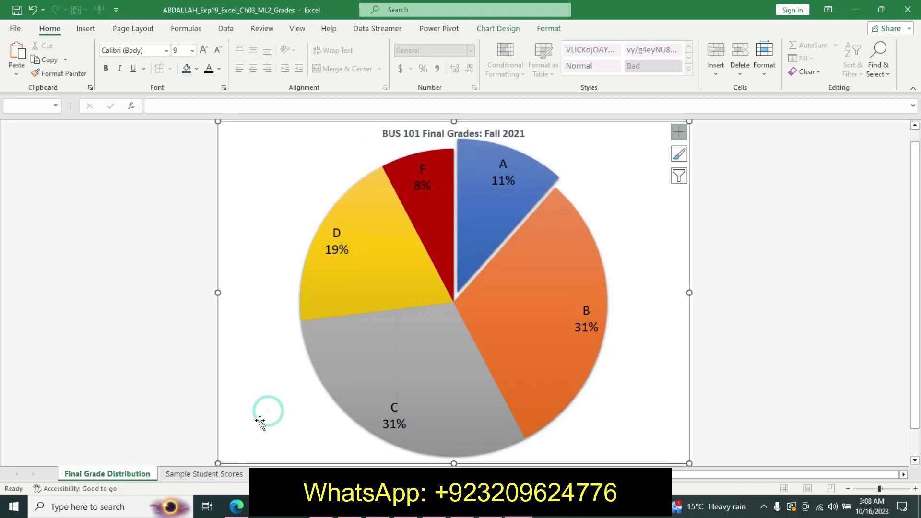
{"action": "left_click", "coordinate": [173, 475]}
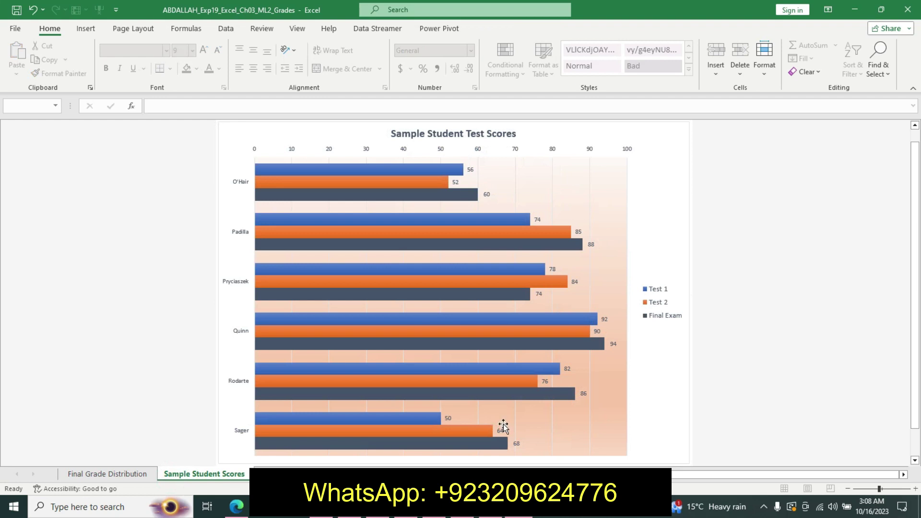